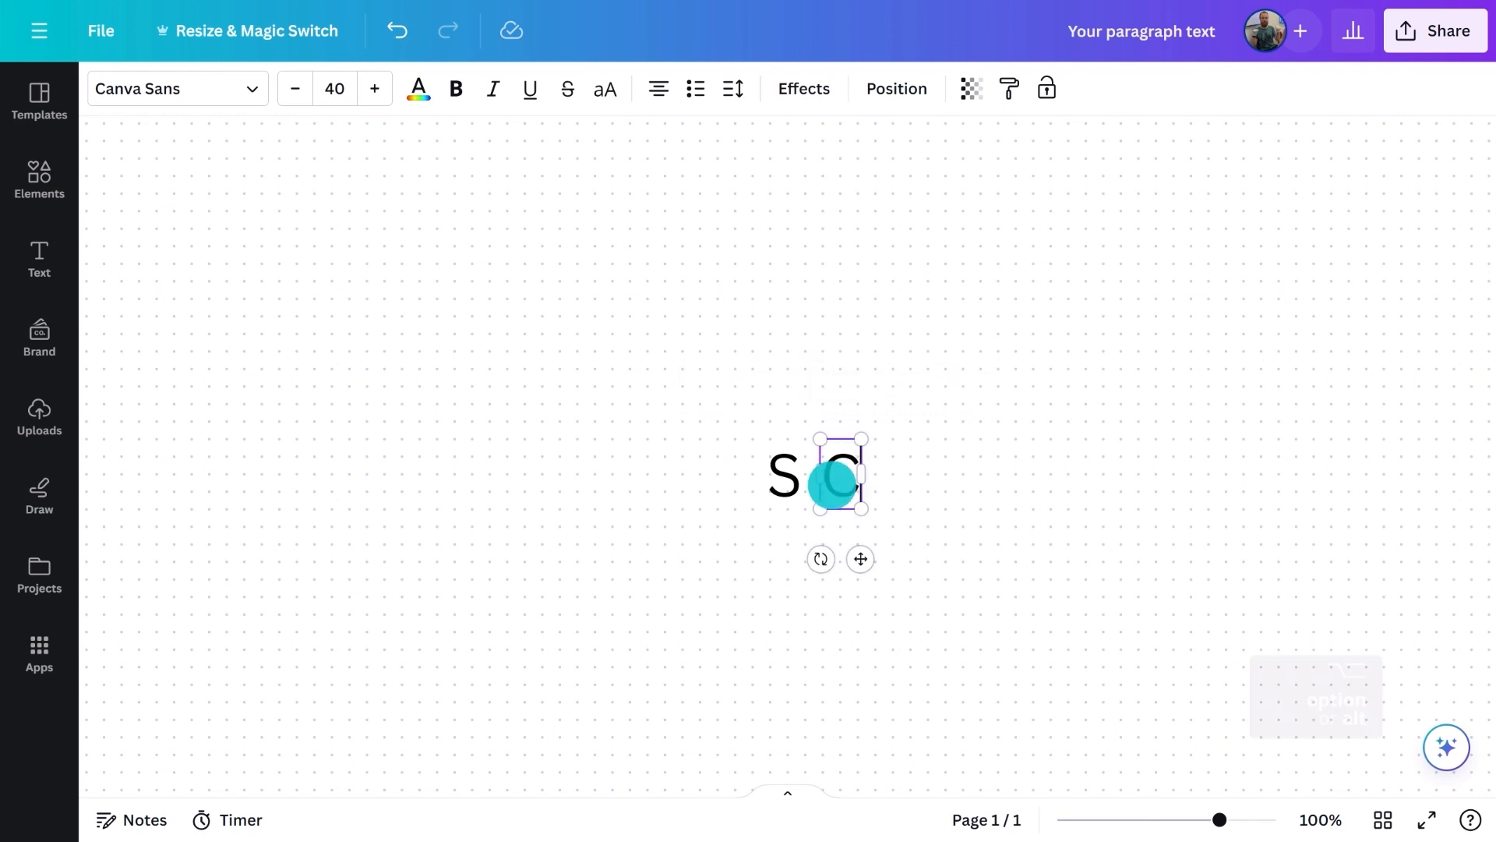
# Add a separate letter H beside S and C, and make a duplicate row of the three letters in lowercase
pyautogui.moveTo(861, 558); pyautogui.dragTo(919, 559)
pyautogui.write('H')
pyautogui.moveTo(712, 485)
pyautogui.mouseDown()
pyautogui.moveTo(918, 504)
pyautogui.moveTo(724, 307)
pyautogui.moveTo(751, 310)
pyautogui.moveTo(745, 389)
pyautogui.moveTo(685, 387)
pyautogui.moveTo(689, 474)
pyautogui.mouseUp()
pyautogui.click(600, 97)
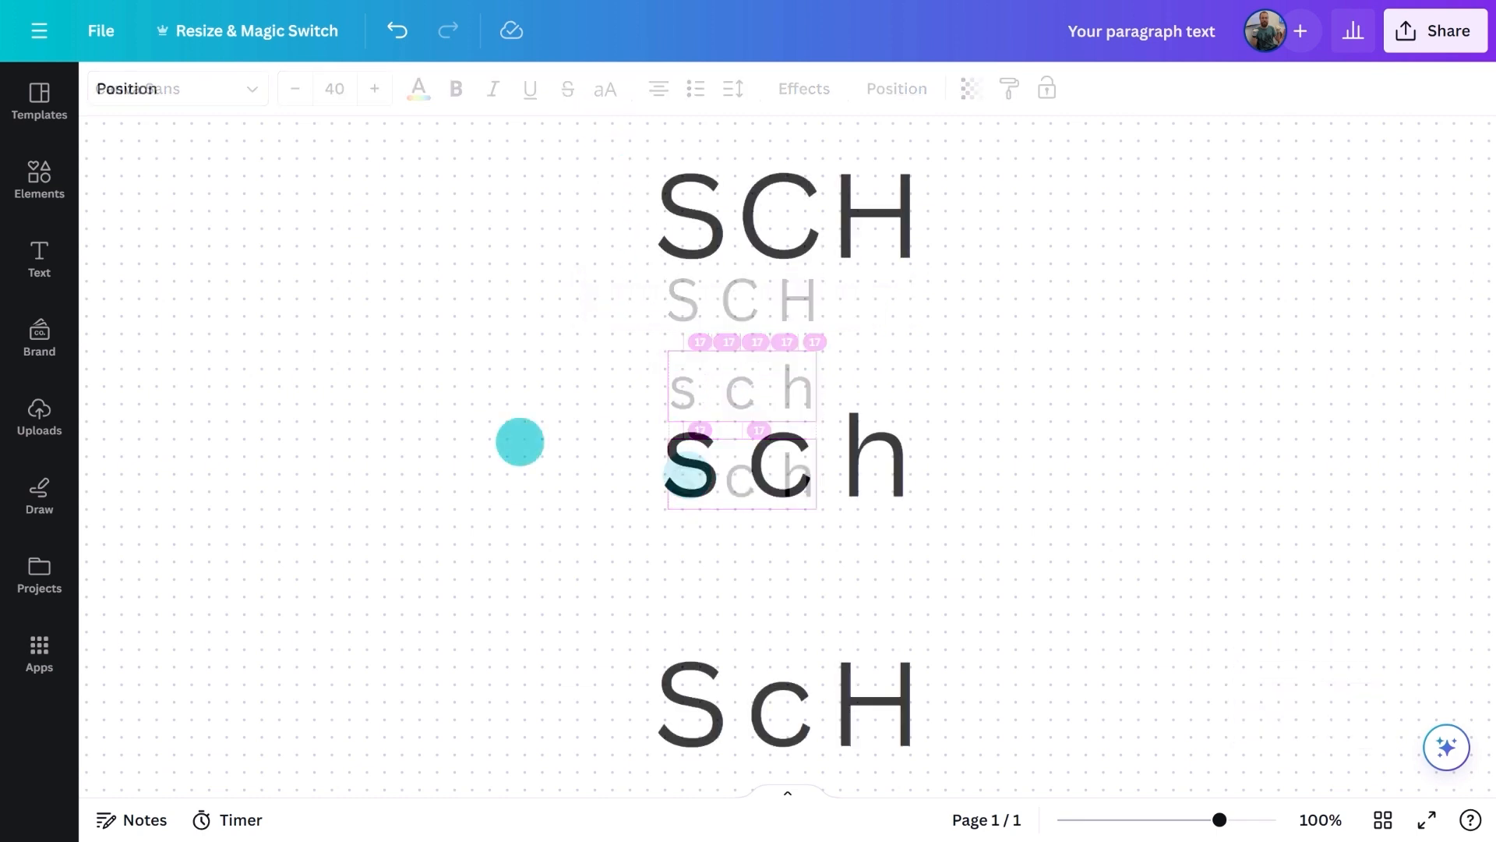
# Build a monogram from the uppercase letters by enlarging H and placing S in its upper gap and C in its lower gap
pyautogui.click(848, 242)
pyautogui.moveTo(848, 245); pyautogui.dragTo(1115, 316)
pyautogui.moveTo(1193, 353); pyautogui.dragTo(1256, 450)
pyautogui.moveTo(692, 248); pyautogui.dragTo(1180, 296)
pyautogui.moveTo(779, 212); pyautogui.dragTo(1181, 409)
pyautogui.moveTo(1180, 407); pyautogui.dragTo(1180, 406)
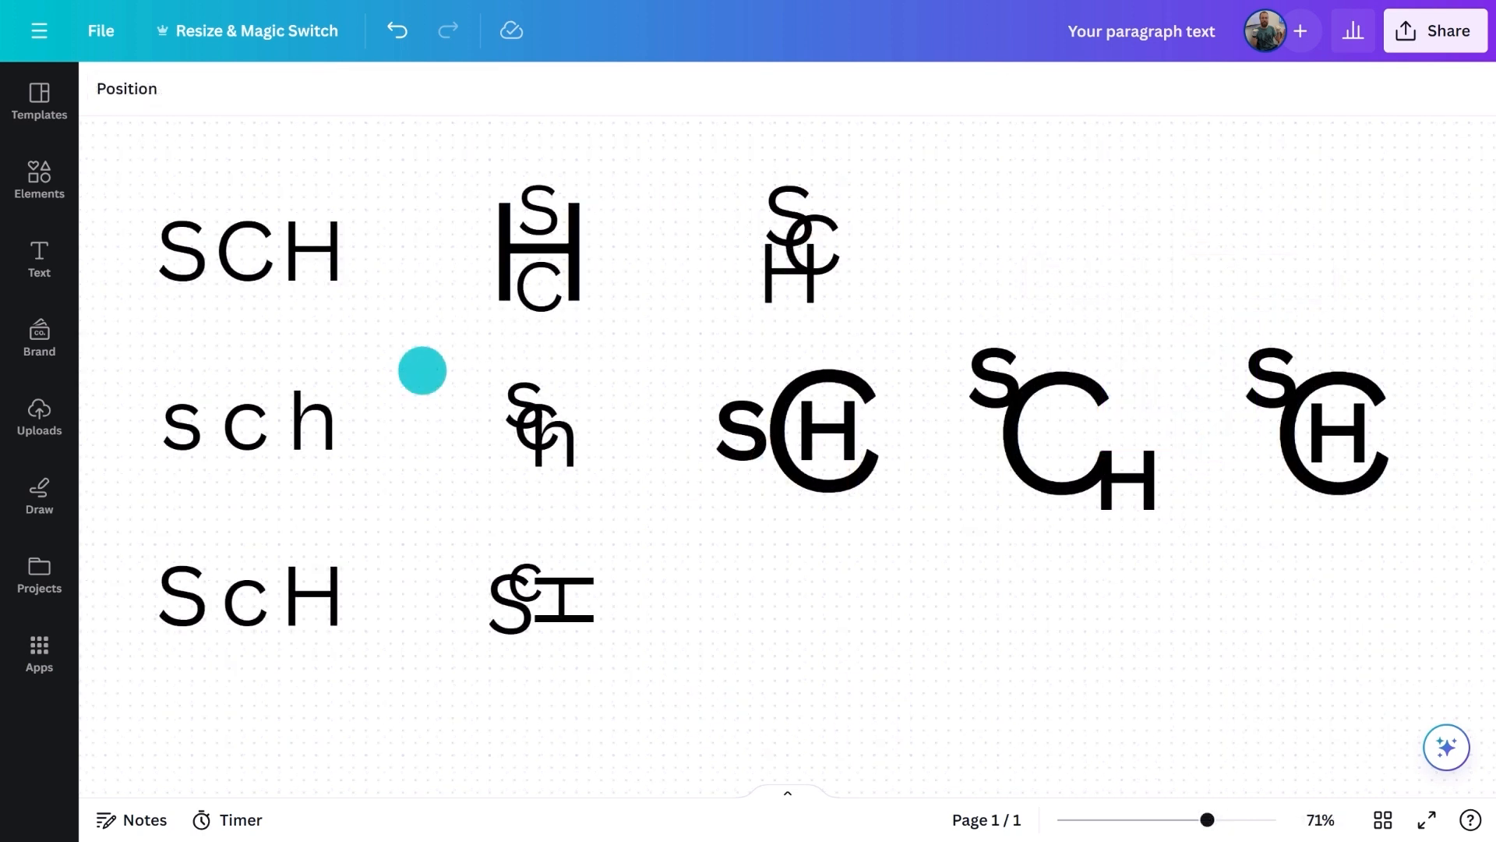
# Duplicate the three rows of SCH letter variants and place the copies below the originals
pyautogui.moveTo(379, 185); pyautogui.dragTo(141, 618)
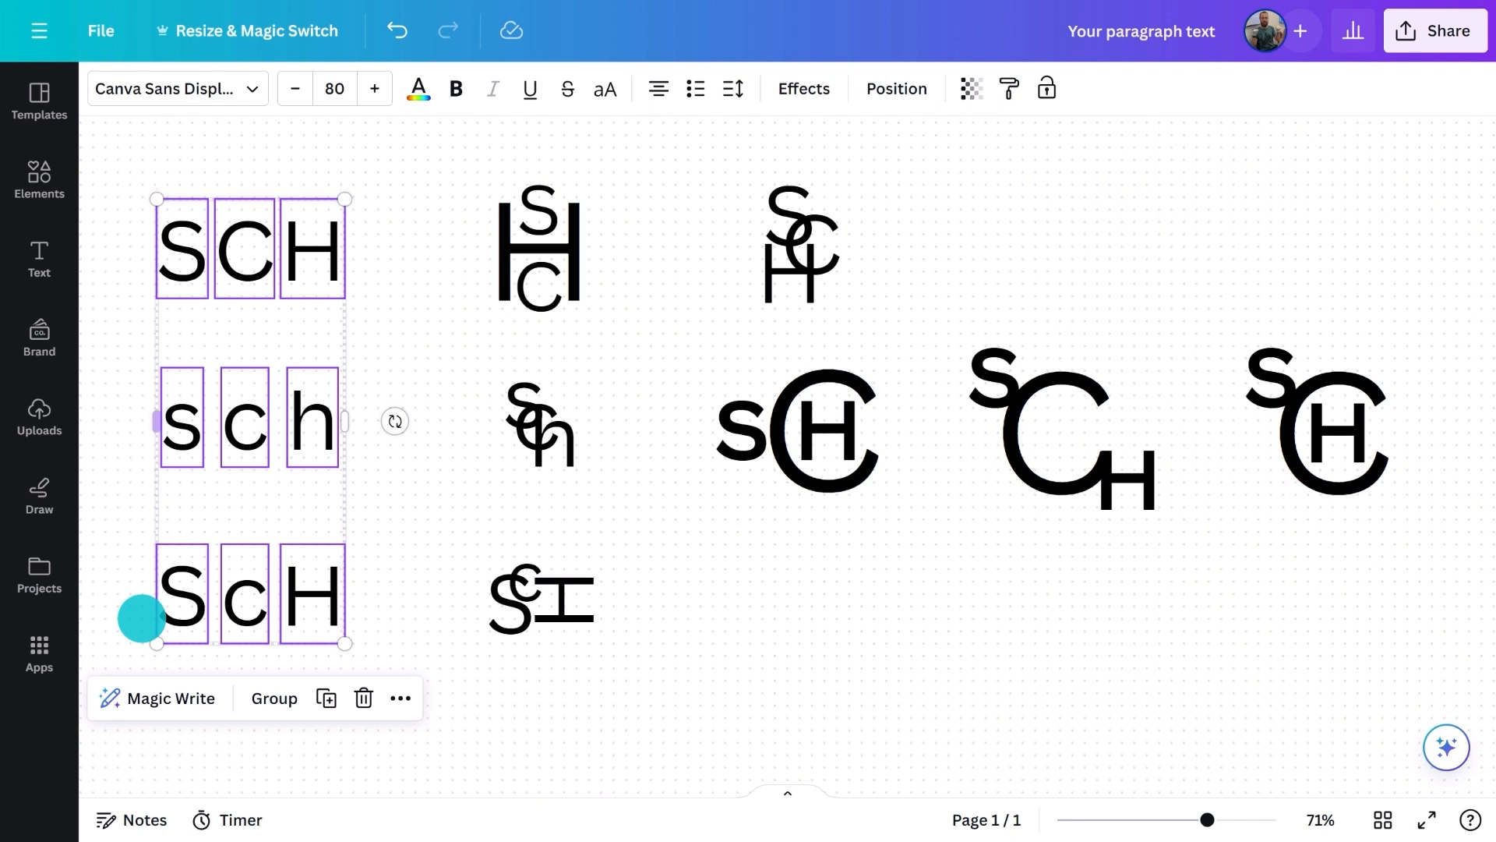
pyautogui.click(321, 697)
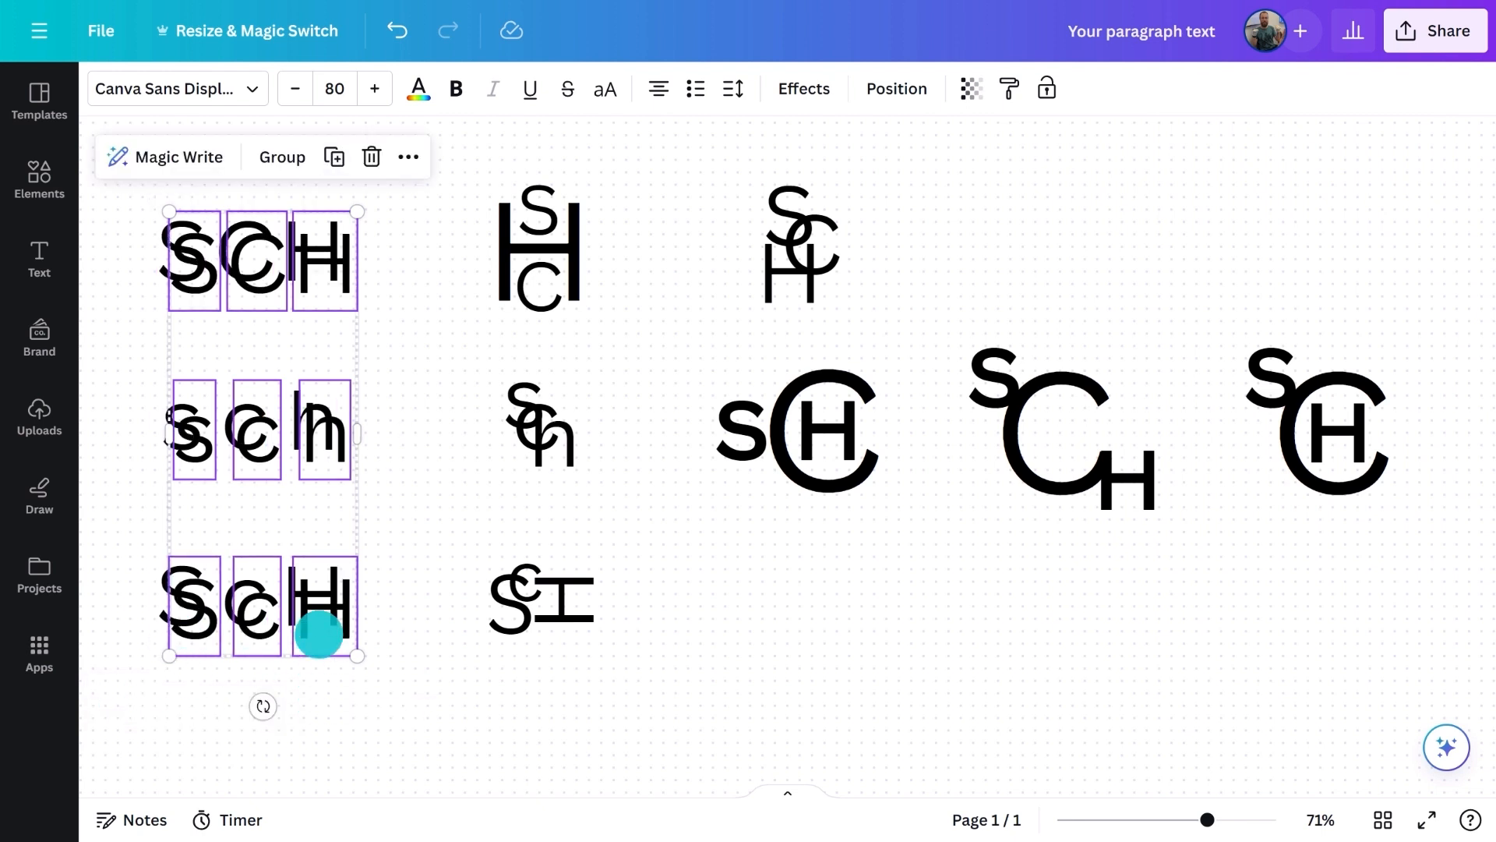
pyautogui.moveTo(262, 444); pyautogui.dragTo(242, 830)
pyautogui.moveTo(227, 667); pyautogui.dragTo(232, 734)
# Set the first duplicated SCH row to the Sukar font from the Corporate font category
pyautogui.keyDown('ctrl'); pyautogui.scroll(-5, 232, 735); pyautogui.keyUp('ctrl')
pyautogui.moveTo(433, 448); pyautogui.dragTo(602, 470)
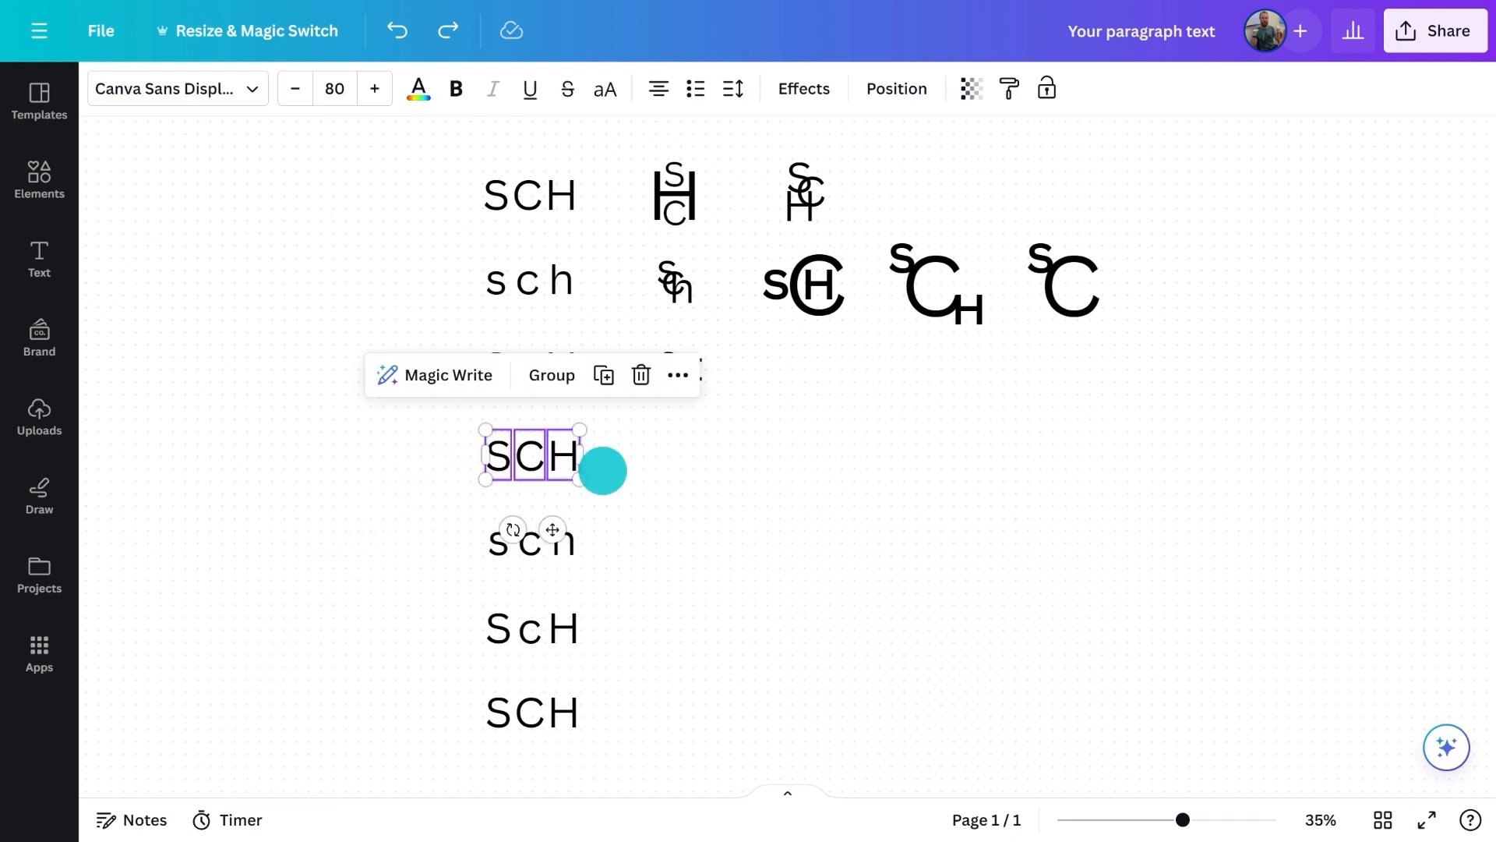
pyautogui.click(226, 97)
pyautogui.click(450, 205)
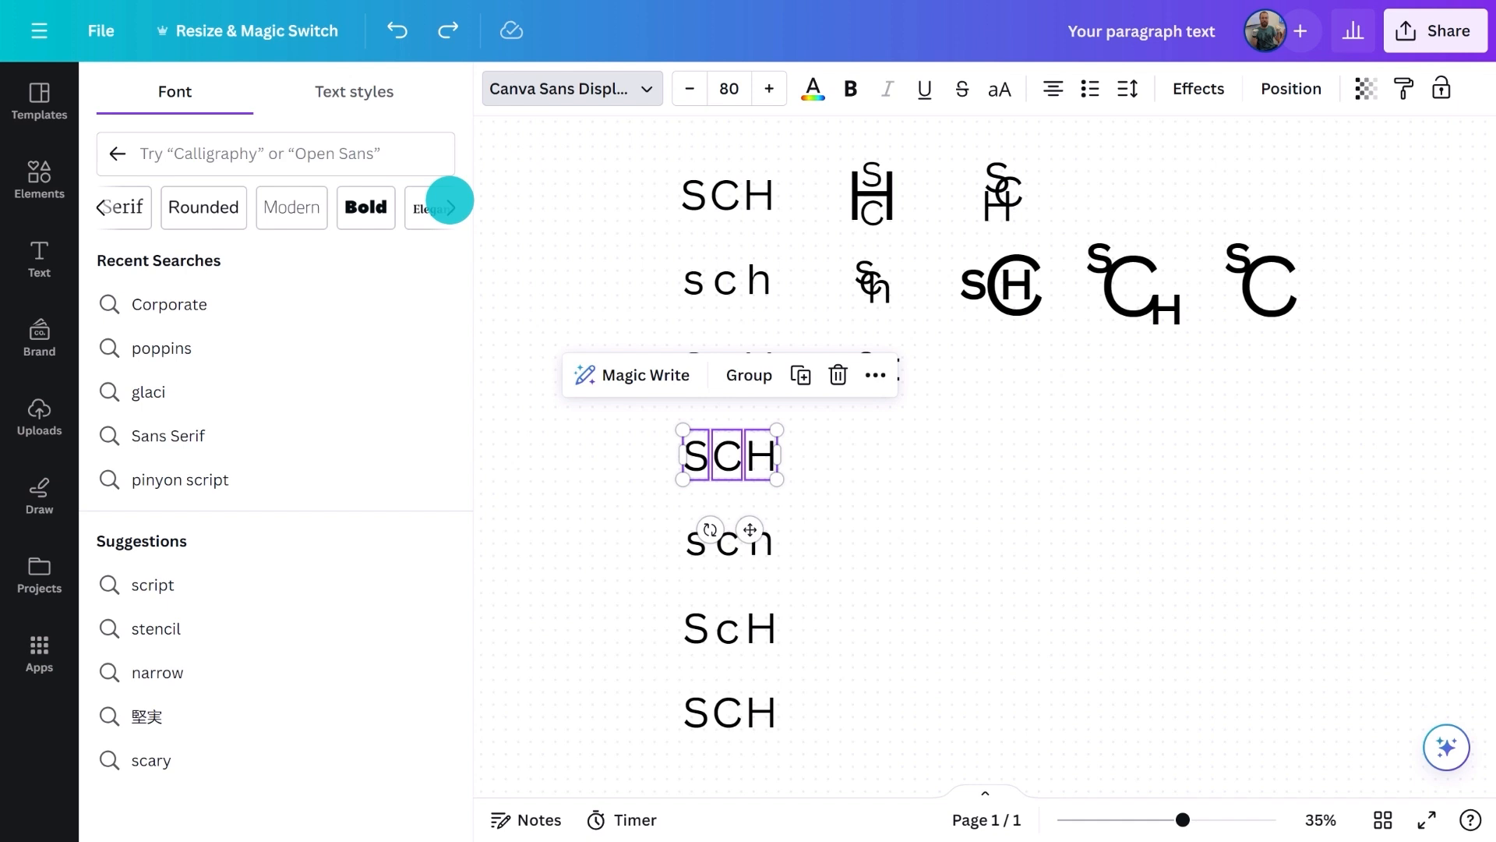
pyautogui.click(450, 205)
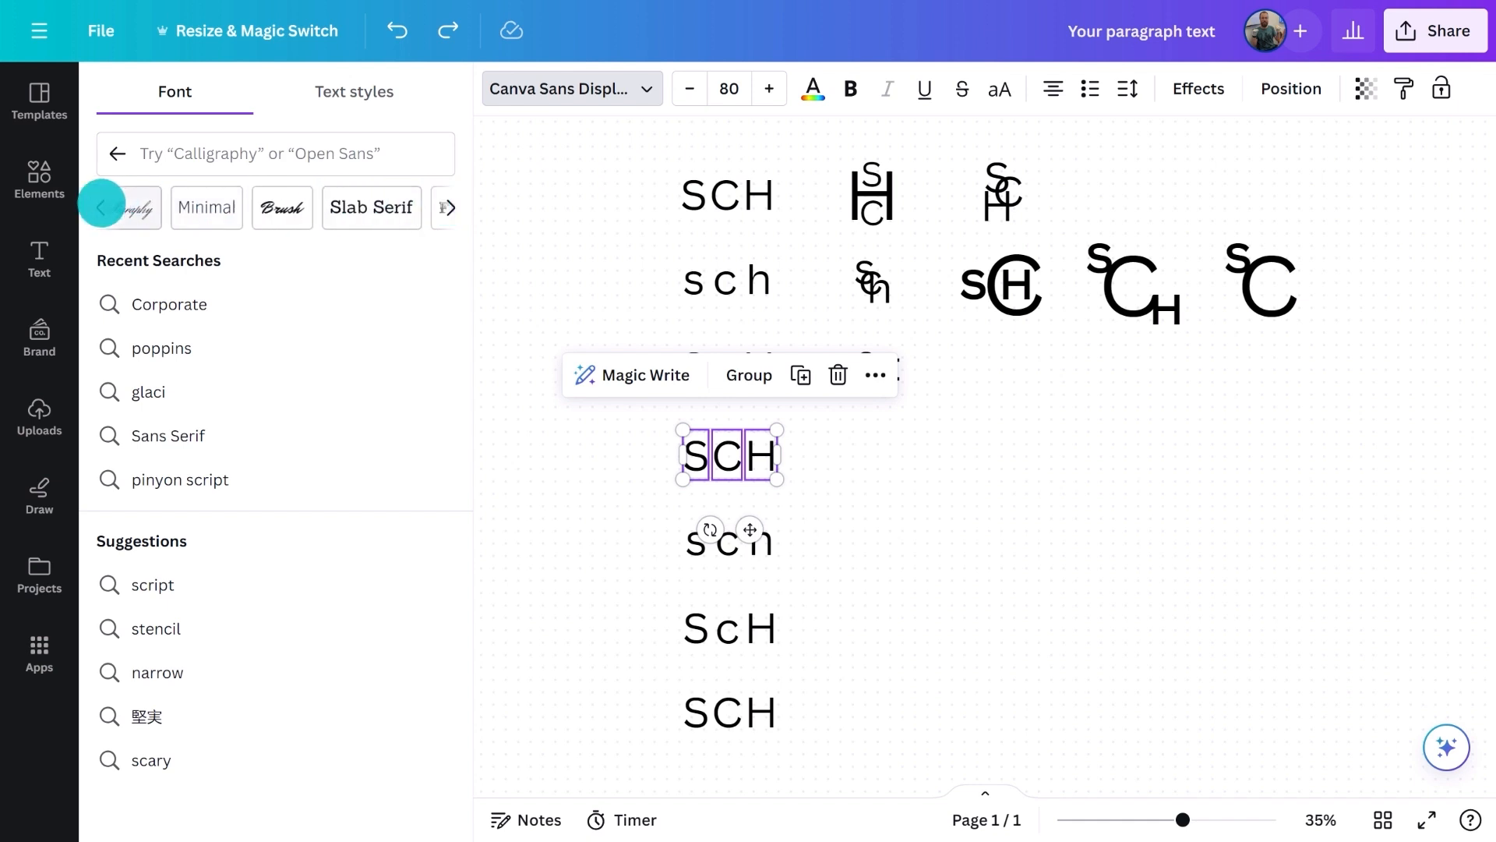
pyautogui.click(101, 206)
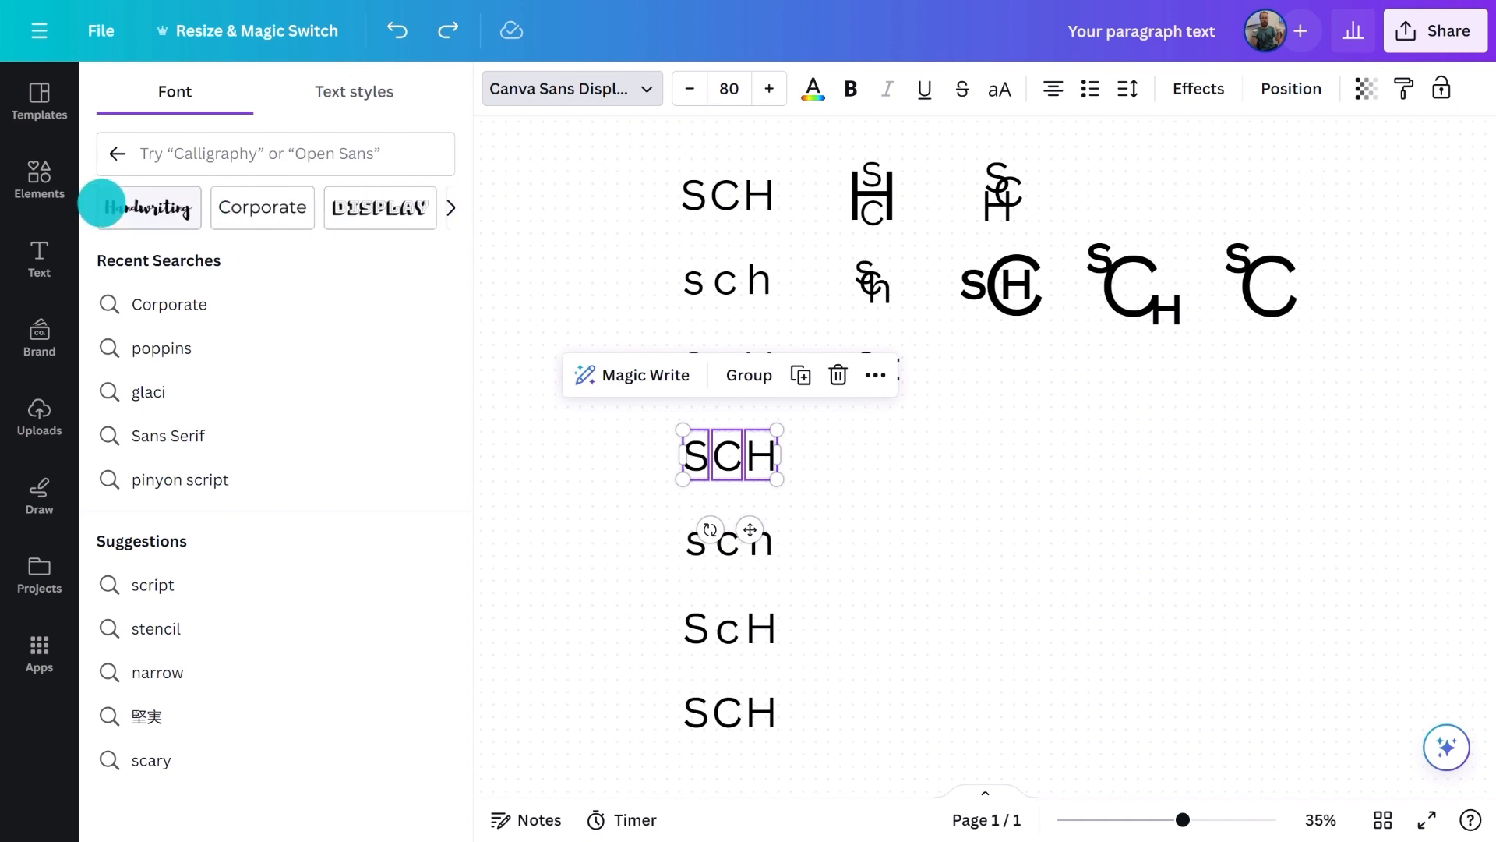
pyautogui.click(254, 207)
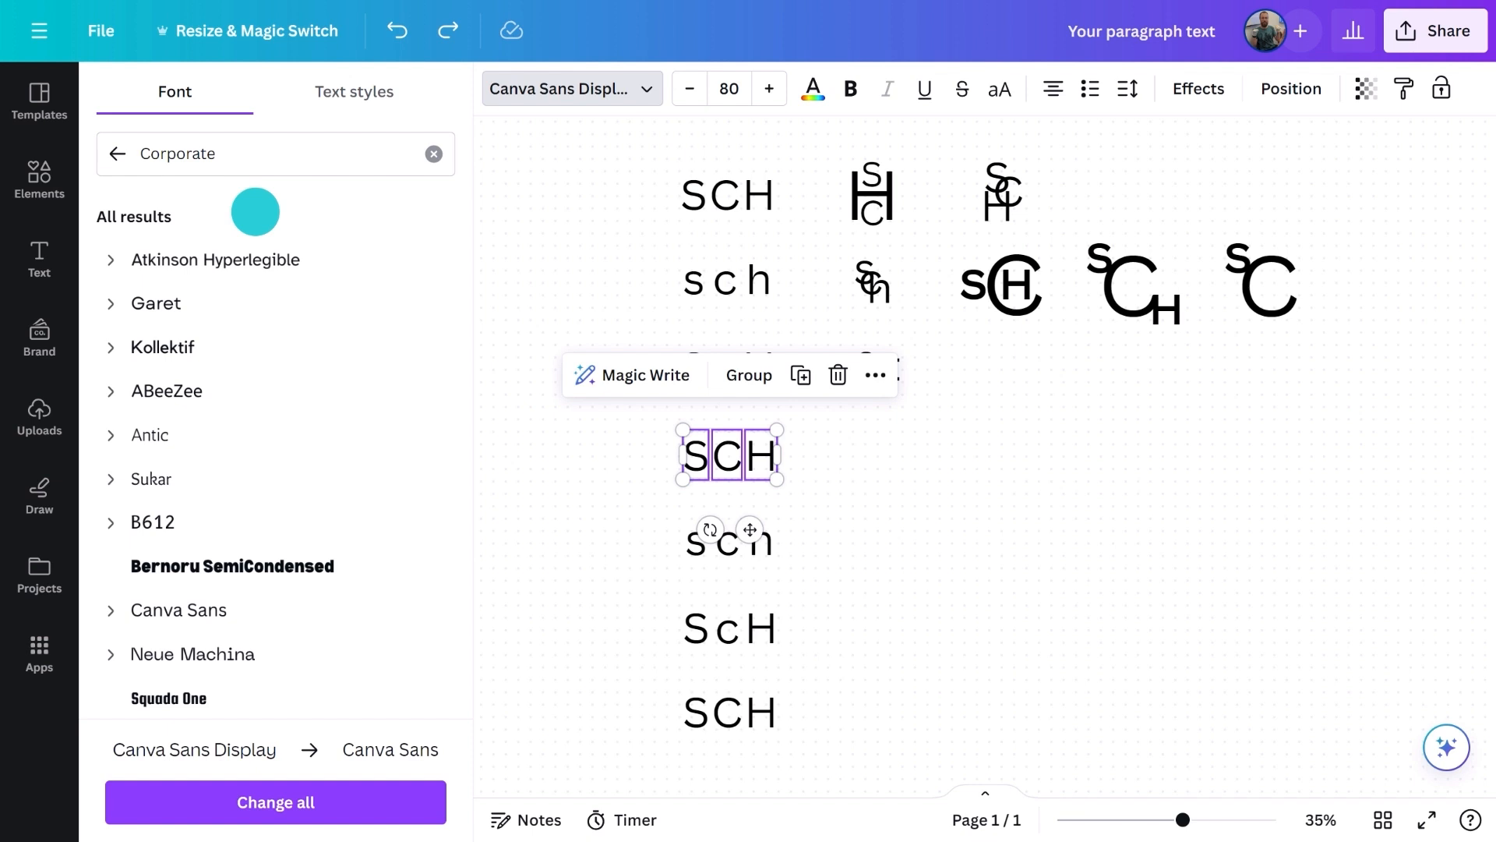
pyautogui.click(234, 467)
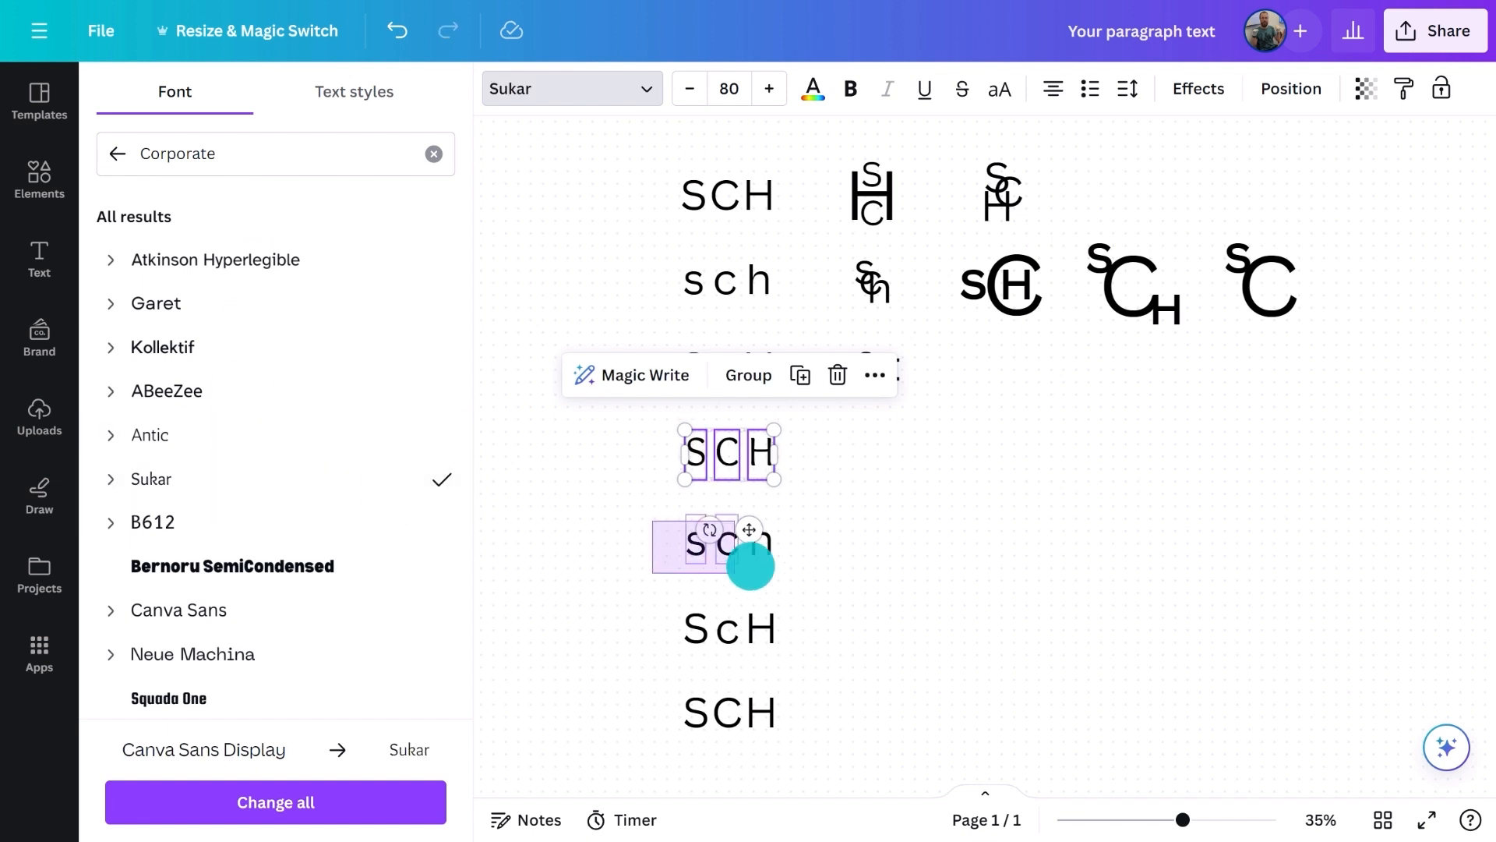
# Set the duplicated lowercase sch row to the Red Hat Display font
pyautogui.click(749, 558)
pyautogui.scroll(-8, 157, 491)
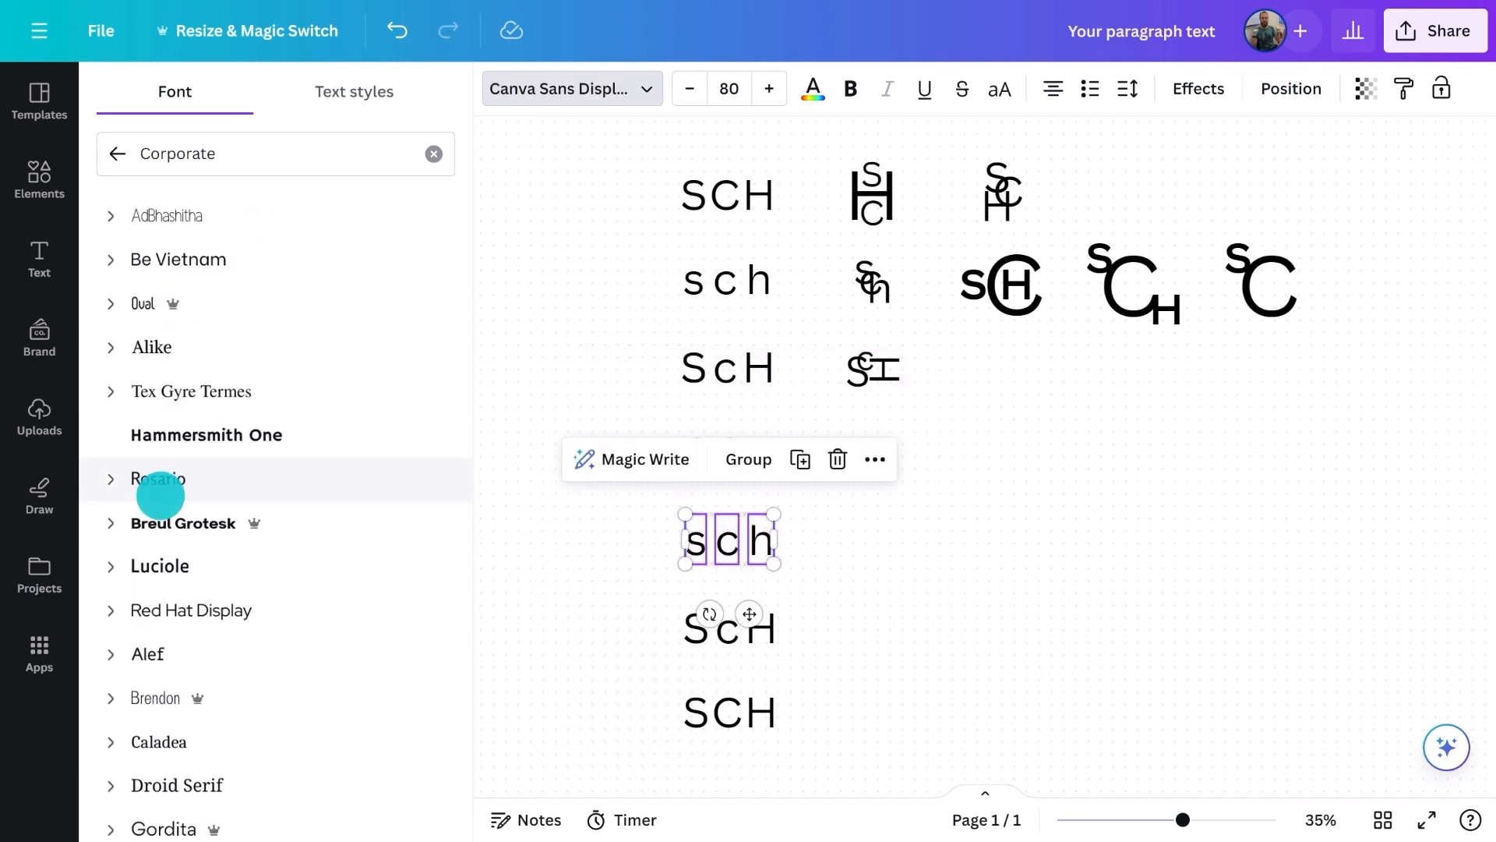
pyautogui.click(207, 601)
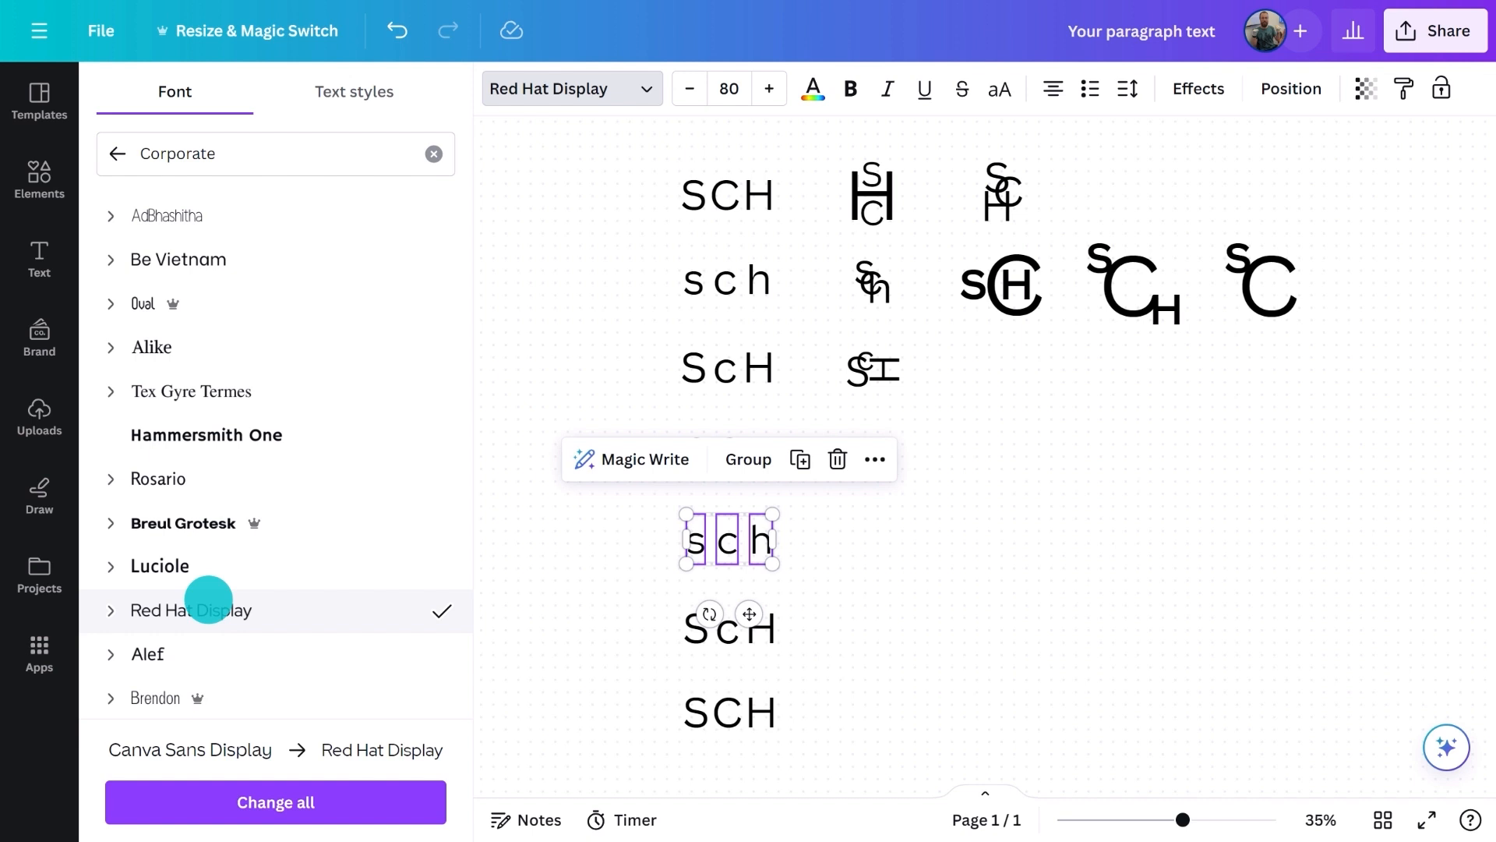
pyautogui.click(768, 633)
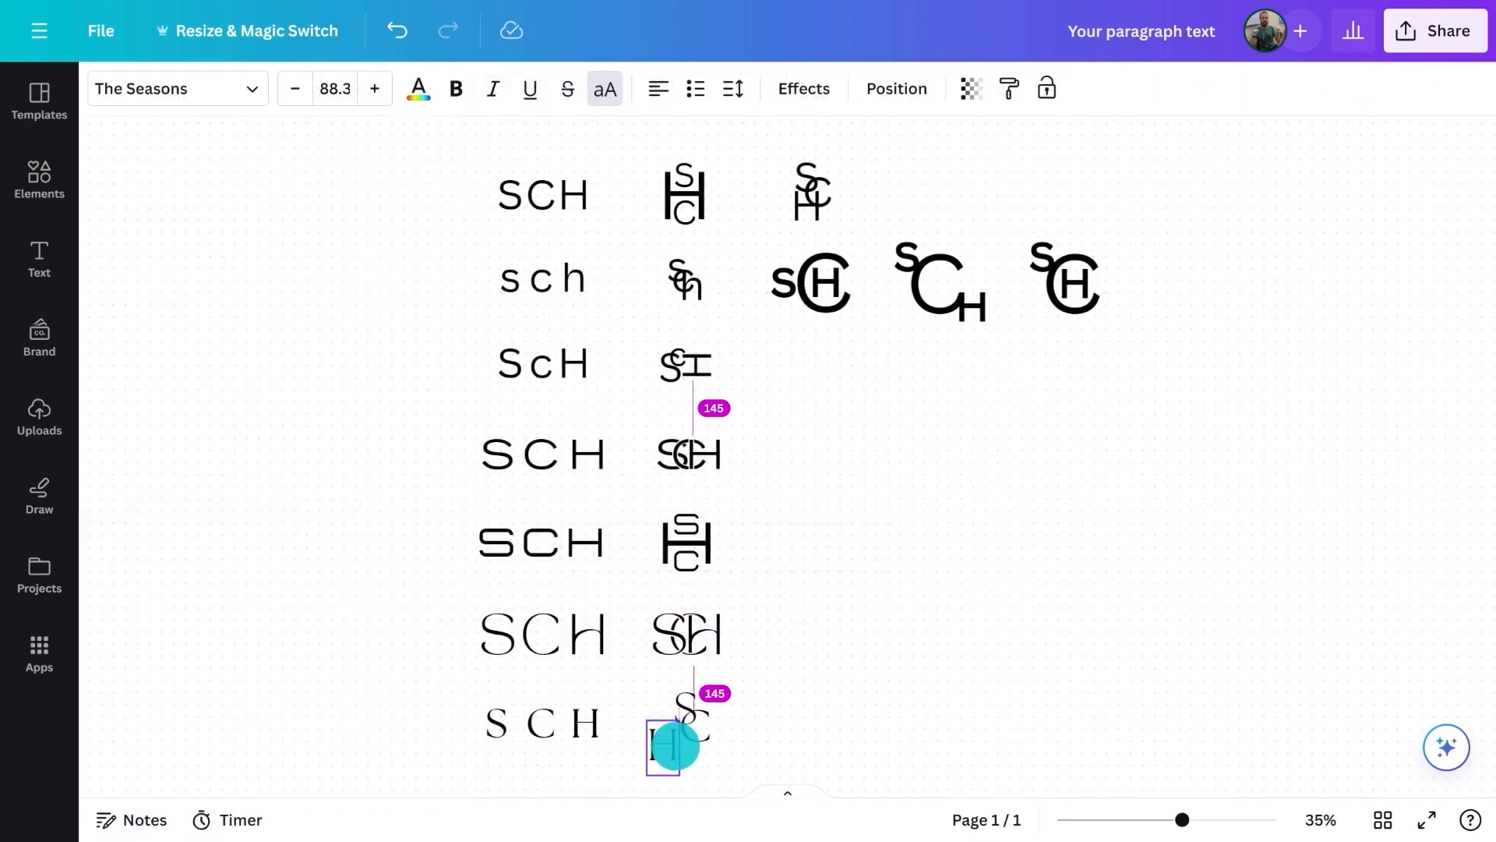
# Move the H in The Seasons font beneath S and C to complete the stacked monogram in the lowest row
pyautogui.moveTo(674, 746); pyautogui.dragTo(701, 744)
pyautogui.click(932, 558)
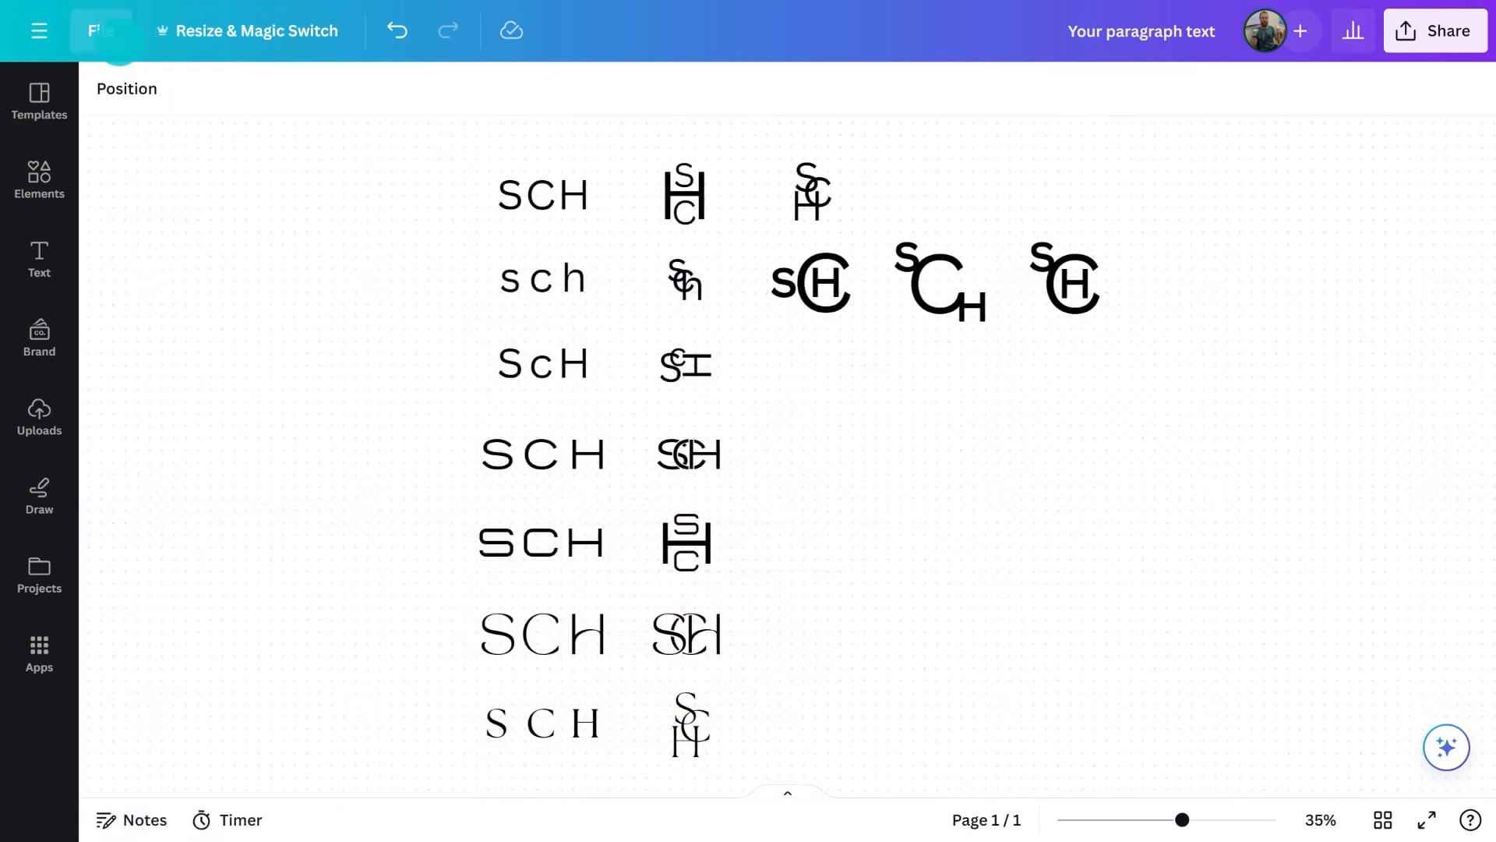
# Turn off snapping to the dot grid in the whiteboard settings
pyautogui.click(109, 35)
pyautogui.moveTo(337, 305)
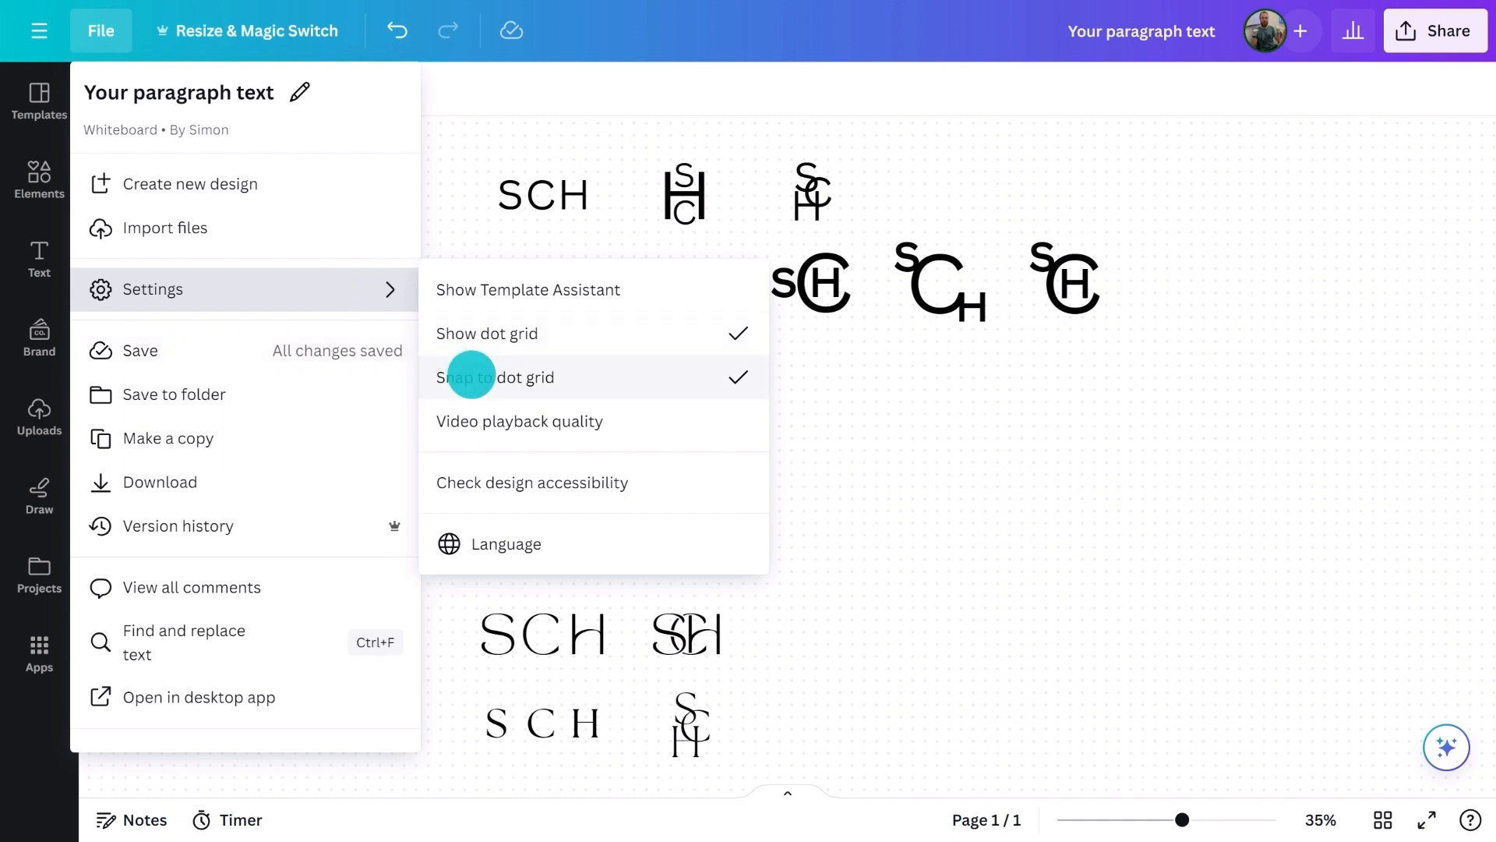
pyautogui.click(470, 377)
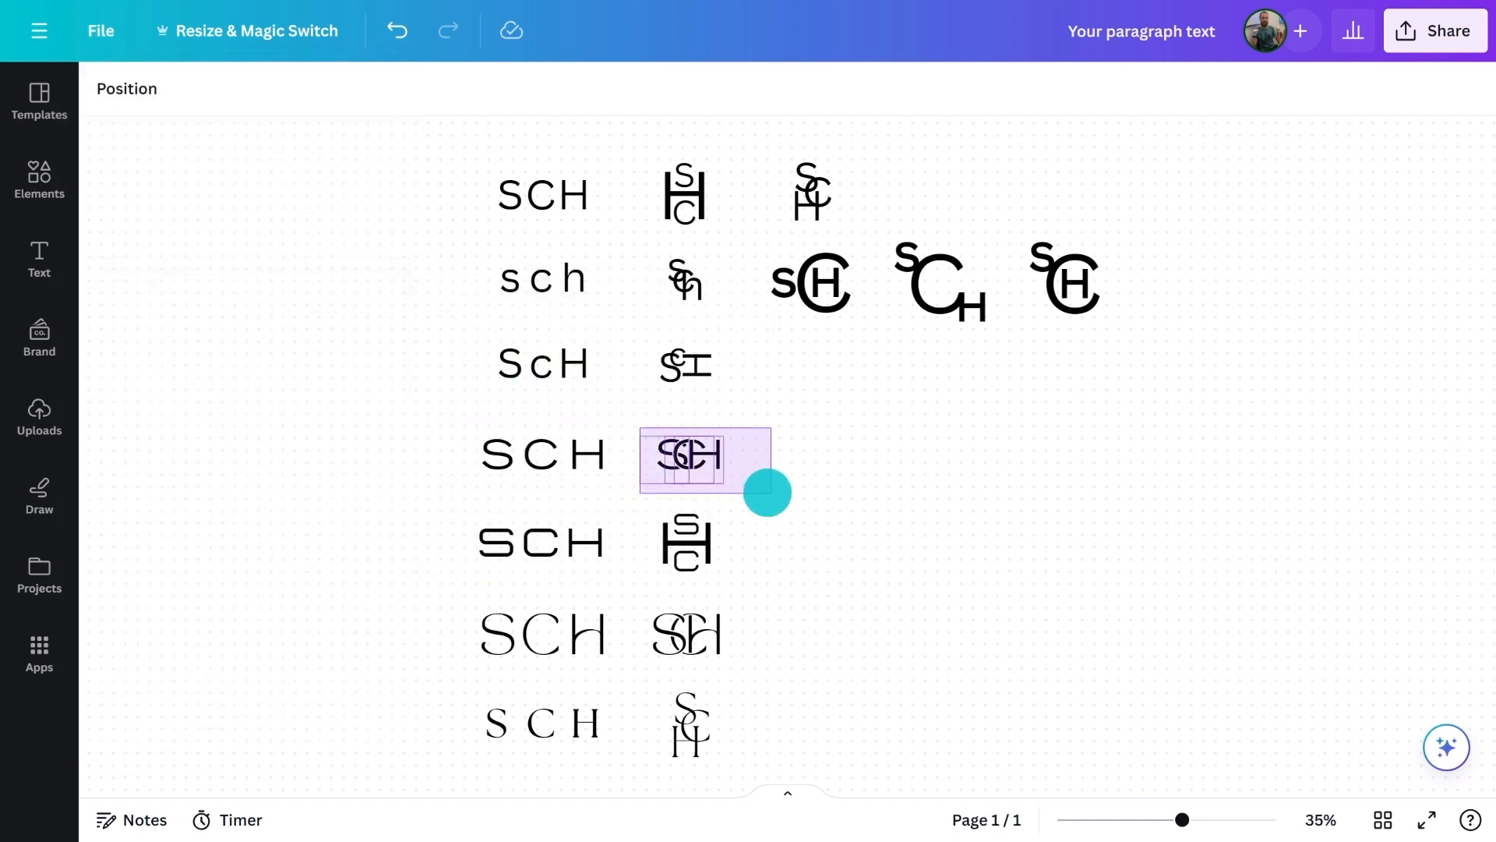
# Duplicate the overlapping Trade Gothic SCH monogram beside the original and shrink the copy's C to font size 63.4
pyautogui.click(681, 451)
pyautogui.moveTo(681, 452); pyautogui.dragTo(807, 453)
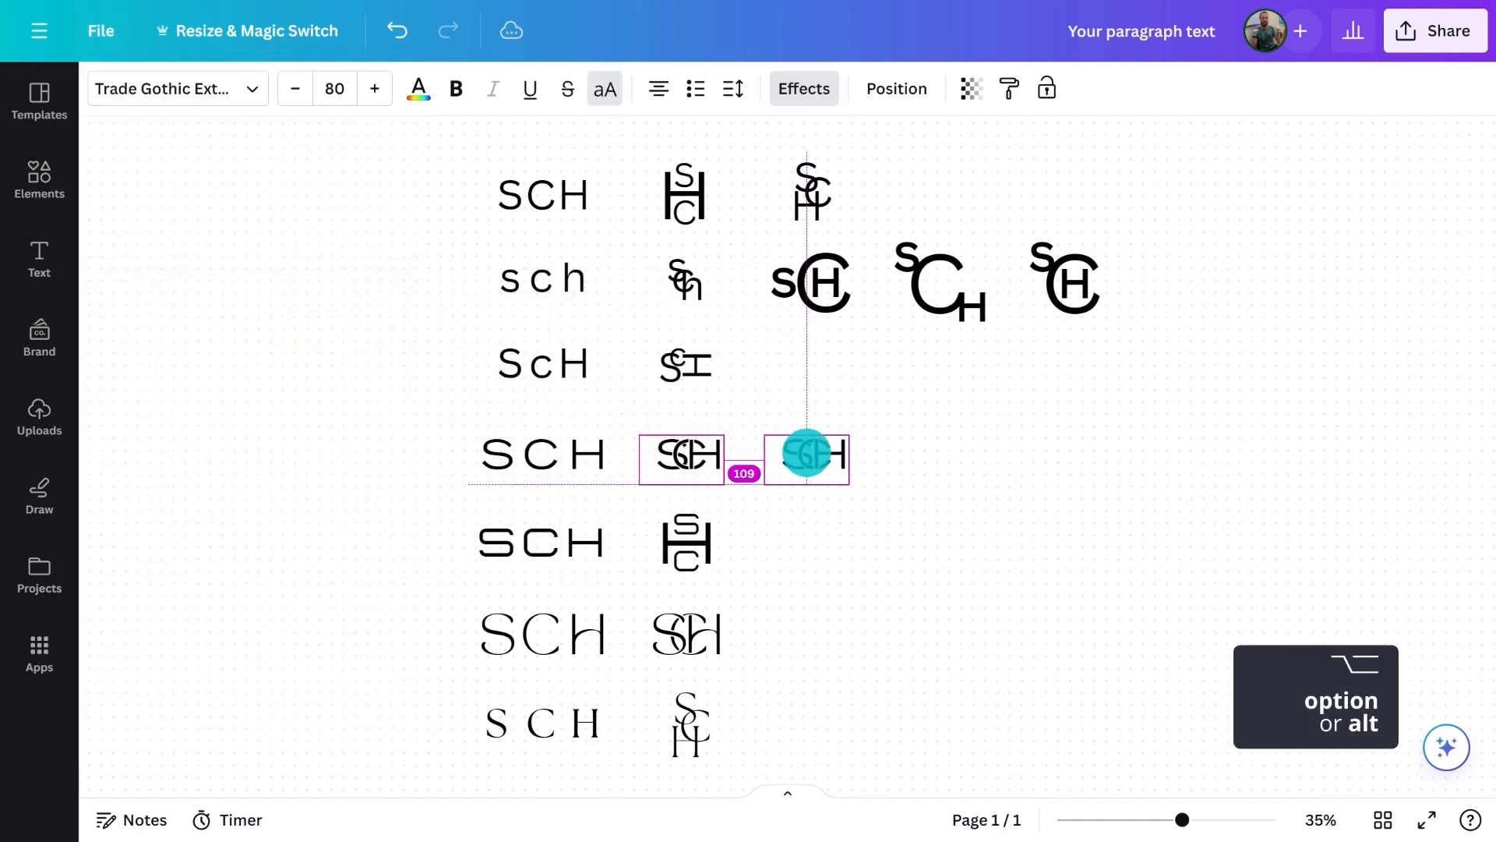
pyautogui.hotkey('ctrl', '+')
pyautogui.hotkey('ctrl', '+')
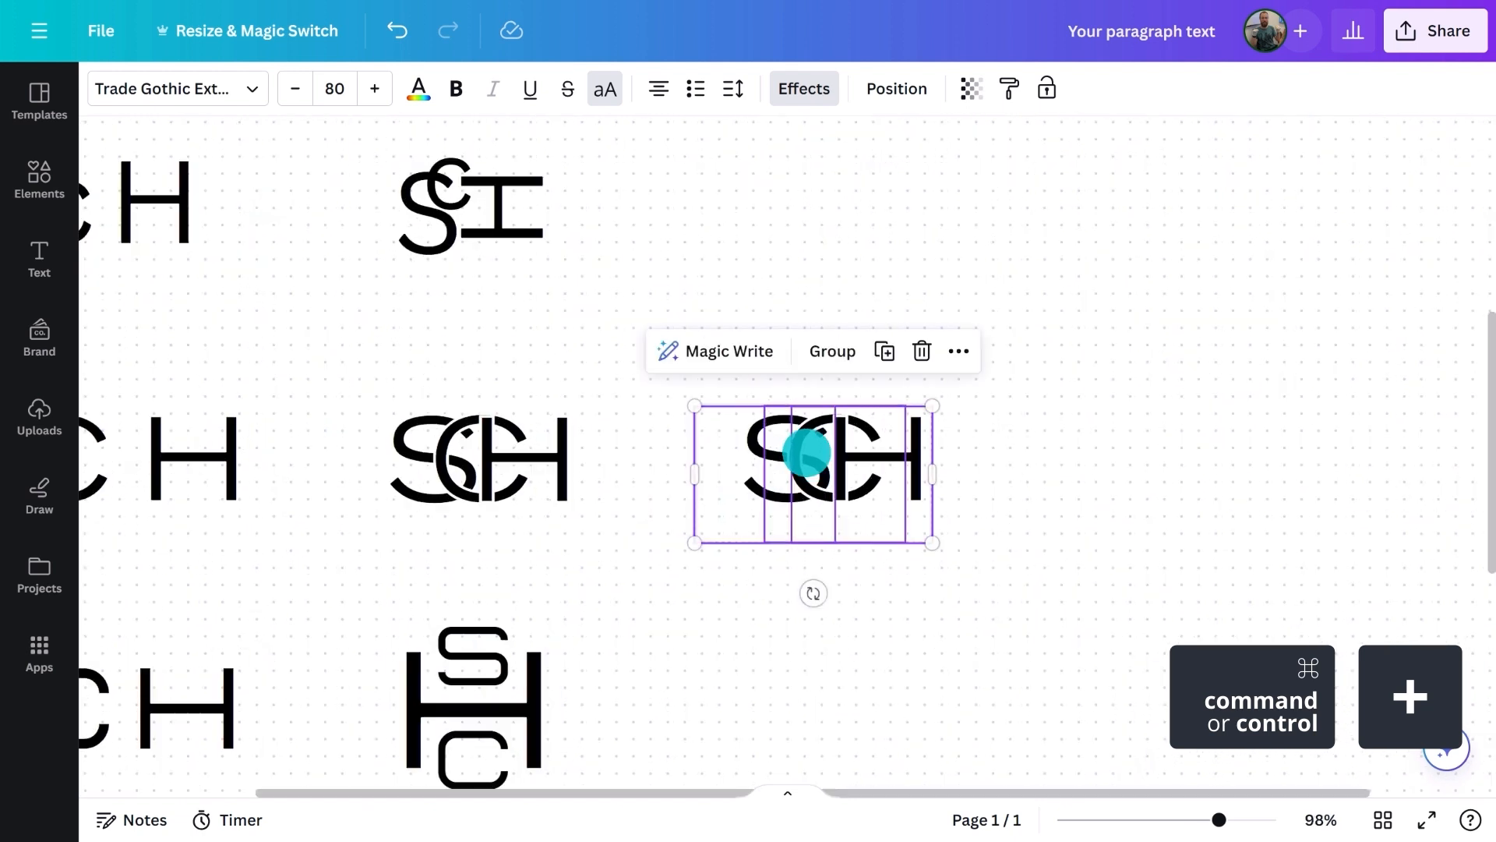
pyautogui.click(1015, 458)
pyautogui.click(787, 456)
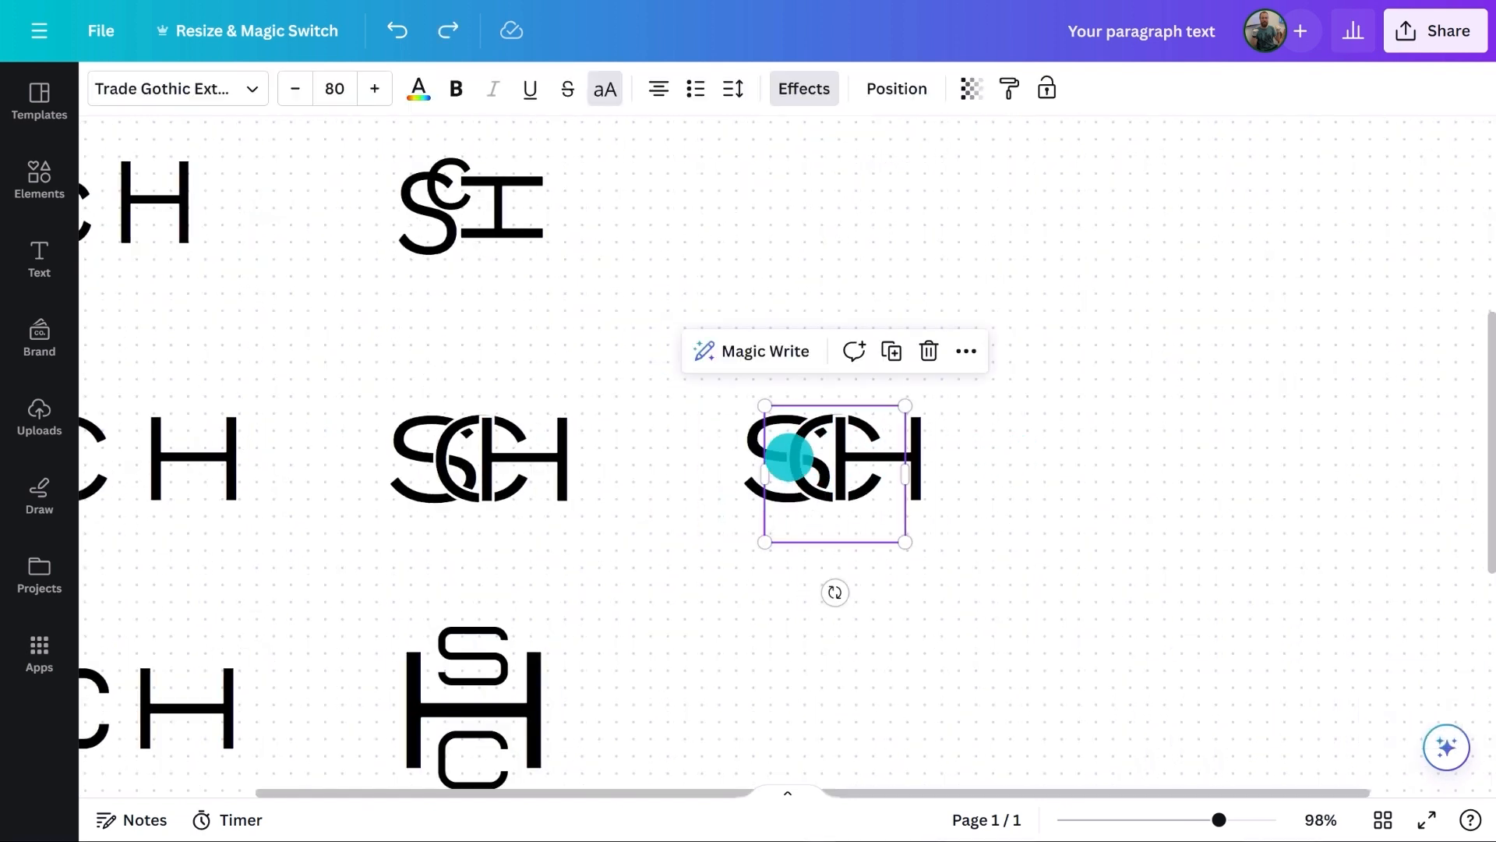
pyautogui.moveTo(901, 404); pyautogui.dragTo(798, 515)
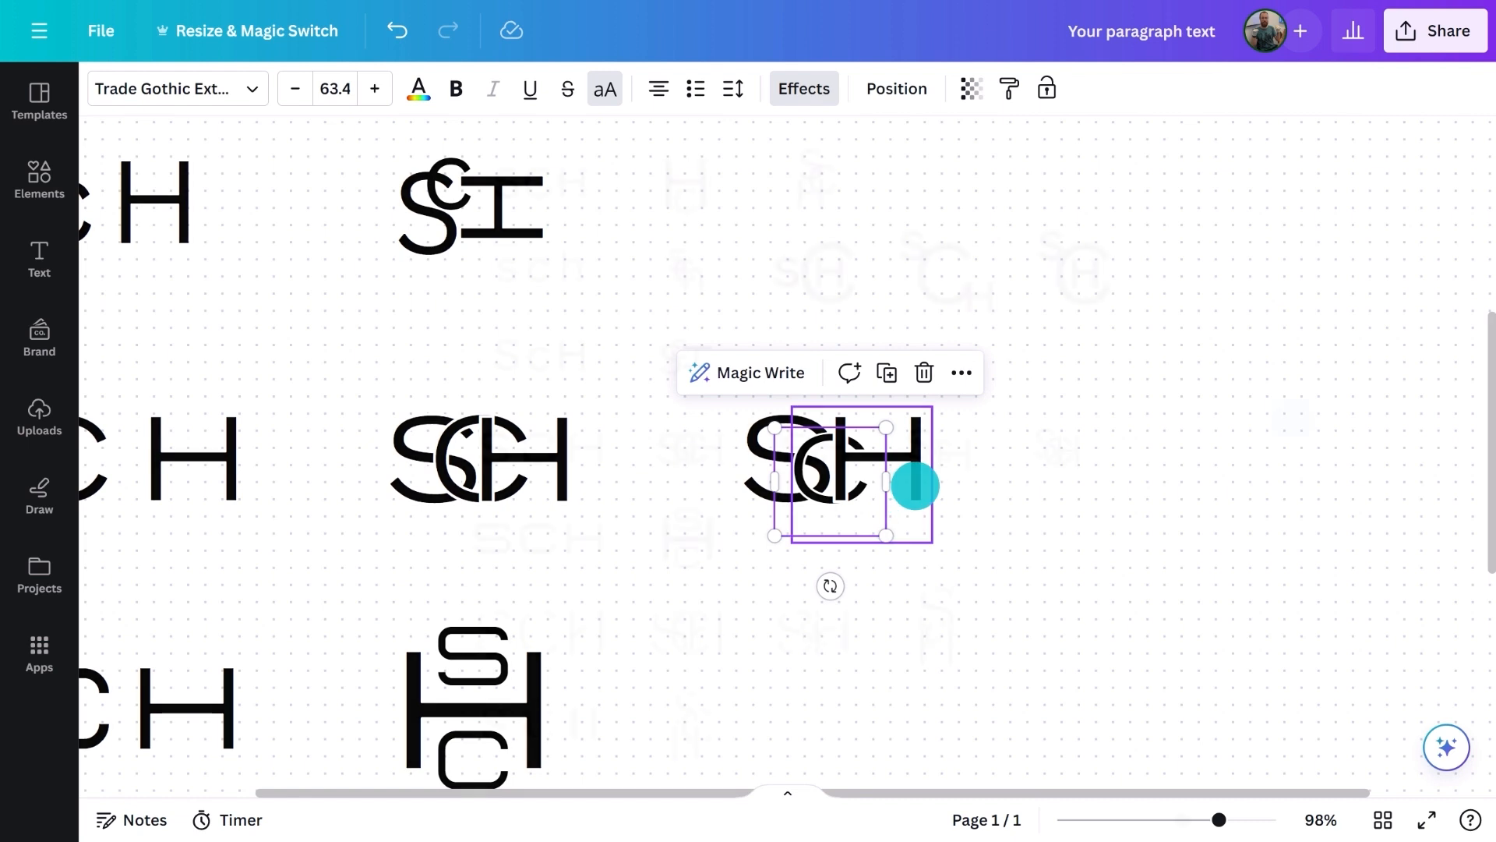
pyautogui.scroll(-10, 1293, 417)
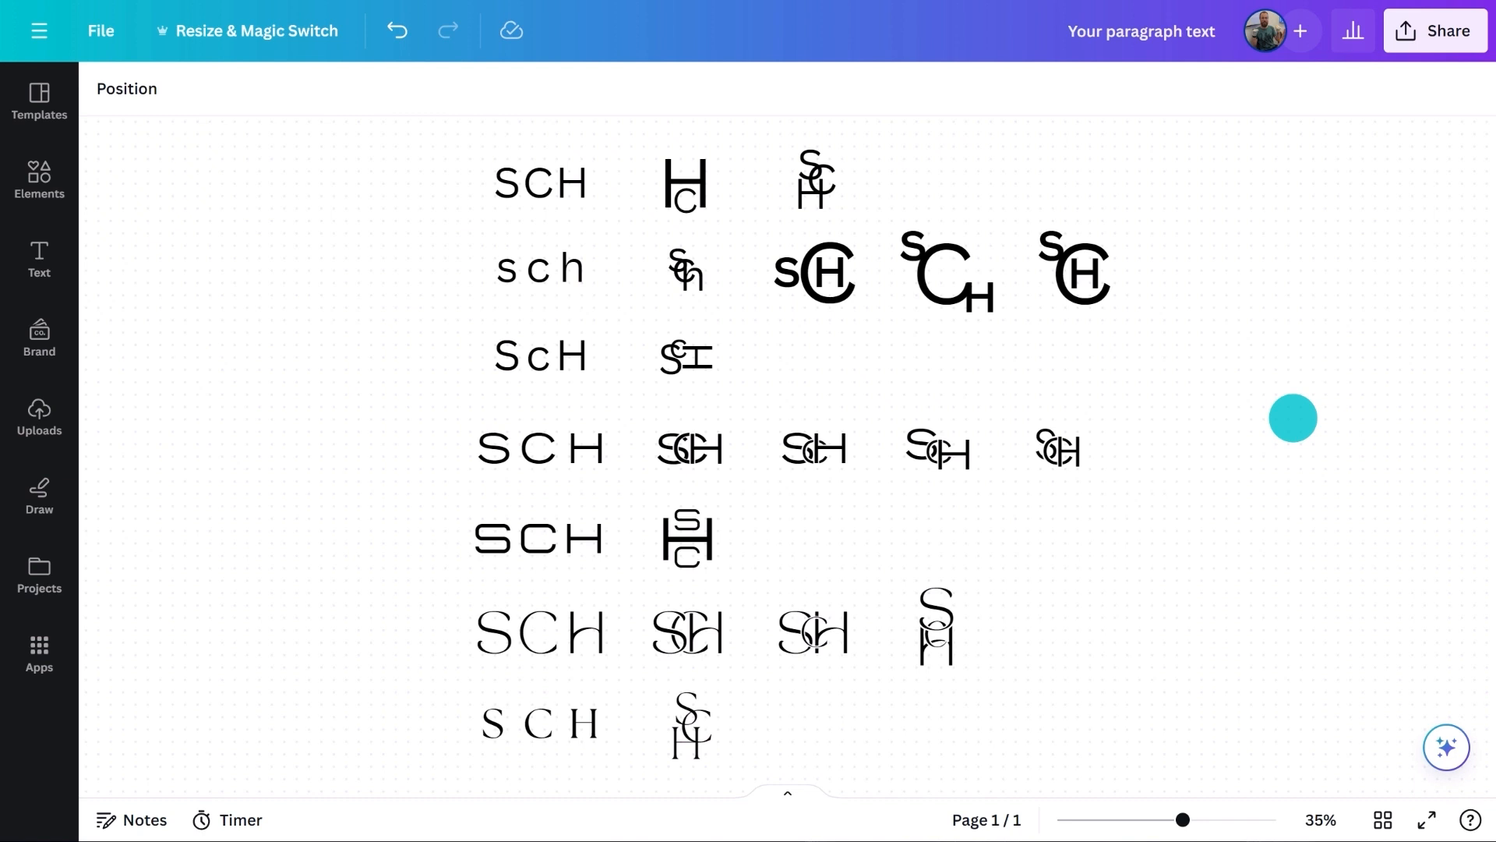
# Duplicate the top row's staggered SCH monogram into the empty area to its right and color the copy's C orange
pyautogui.click(810, 183)
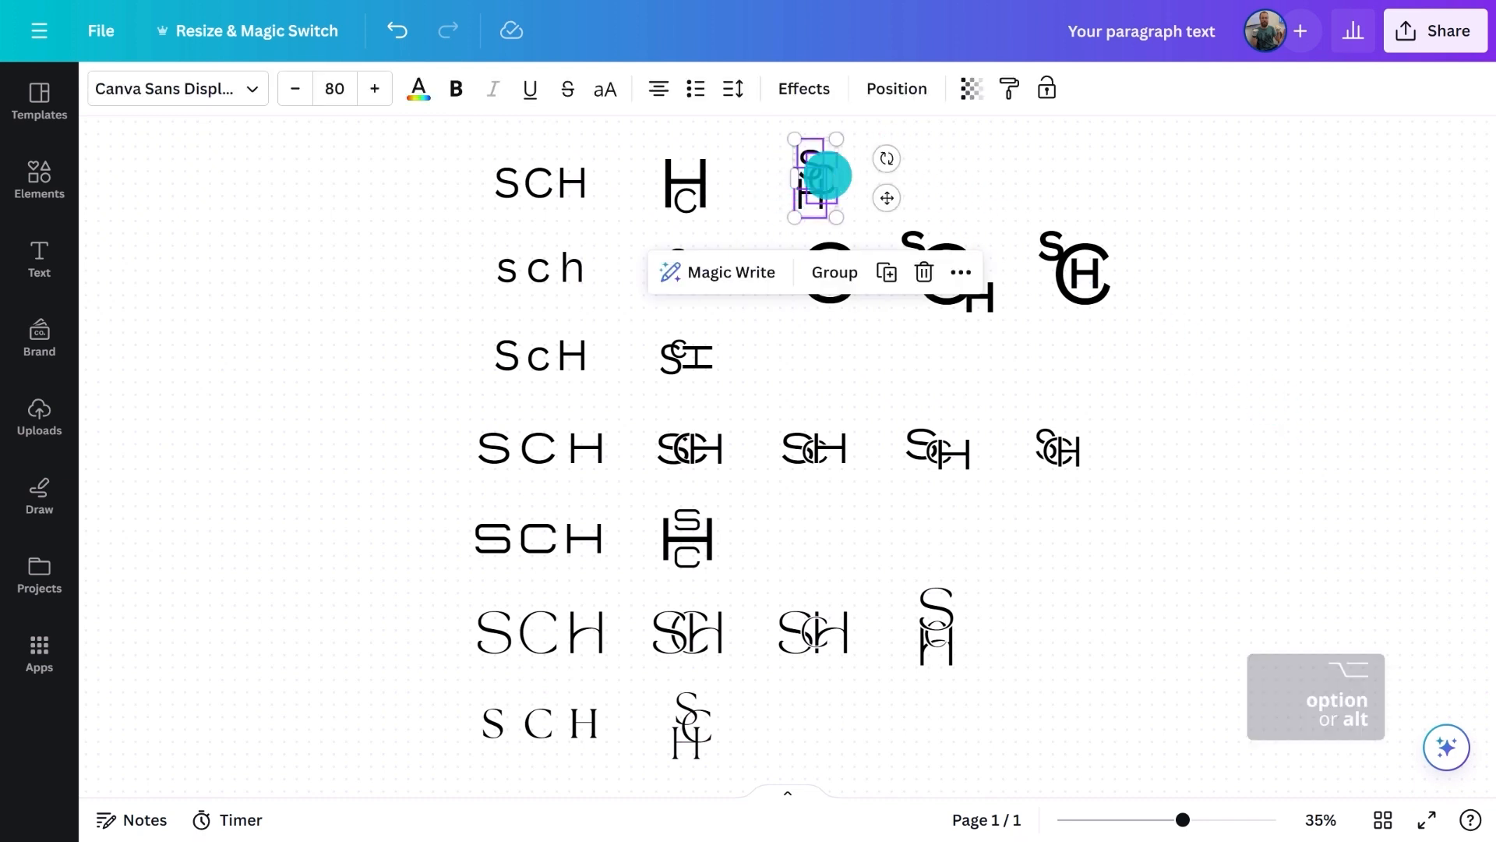
pyautogui.moveTo(825, 174); pyautogui.dragTo(1236, 182)
pyautogui.hotkey('ctrl', '+')
pyautogui.hotkey('ctrl', '+')
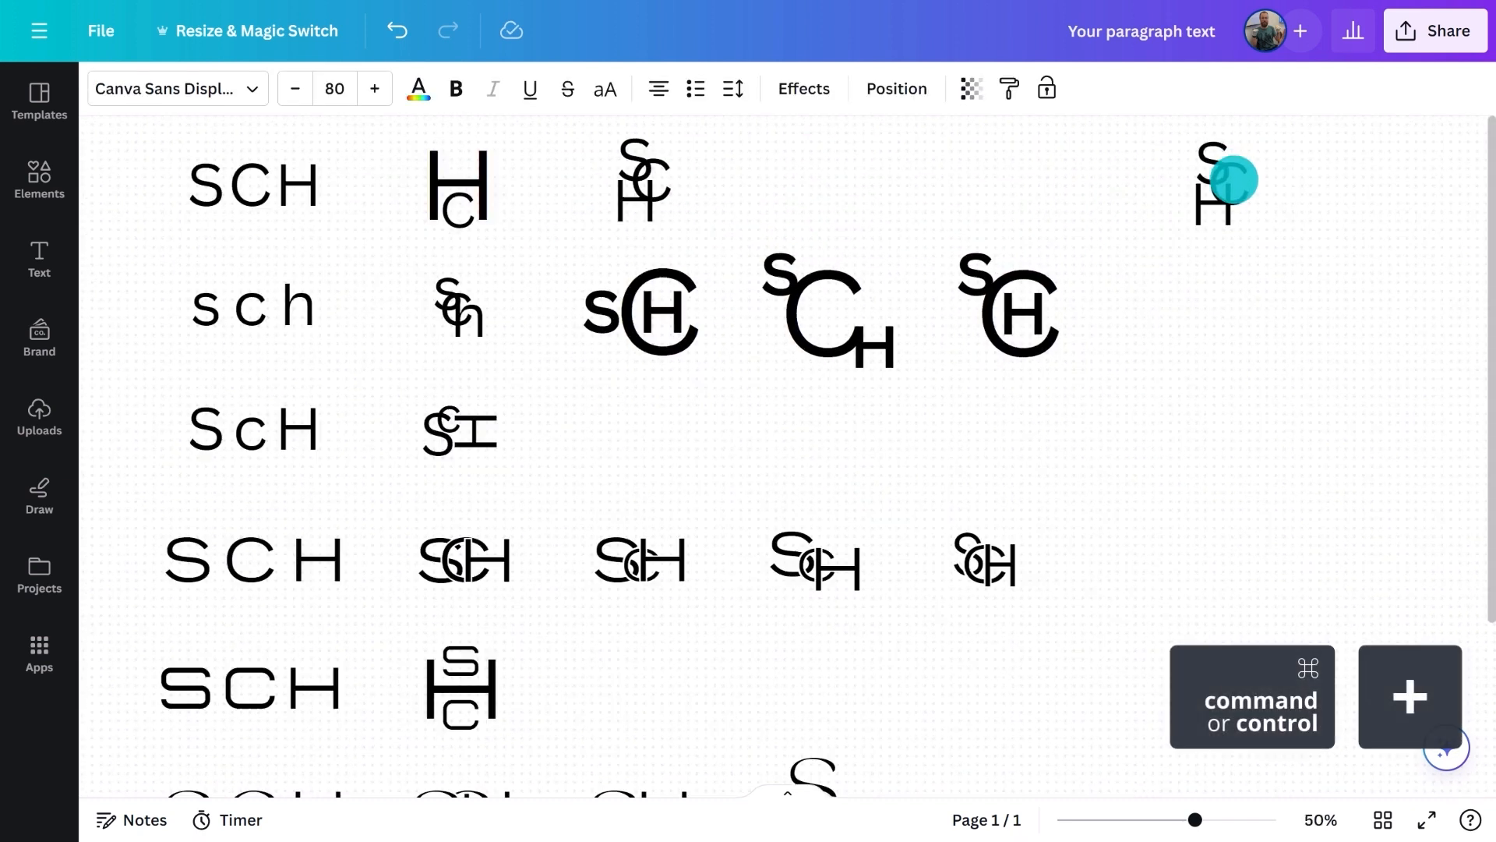
pyautogui.click(1152, 211)
pyautogui.click(1206, 259)
pyautogui.click(414, 86)
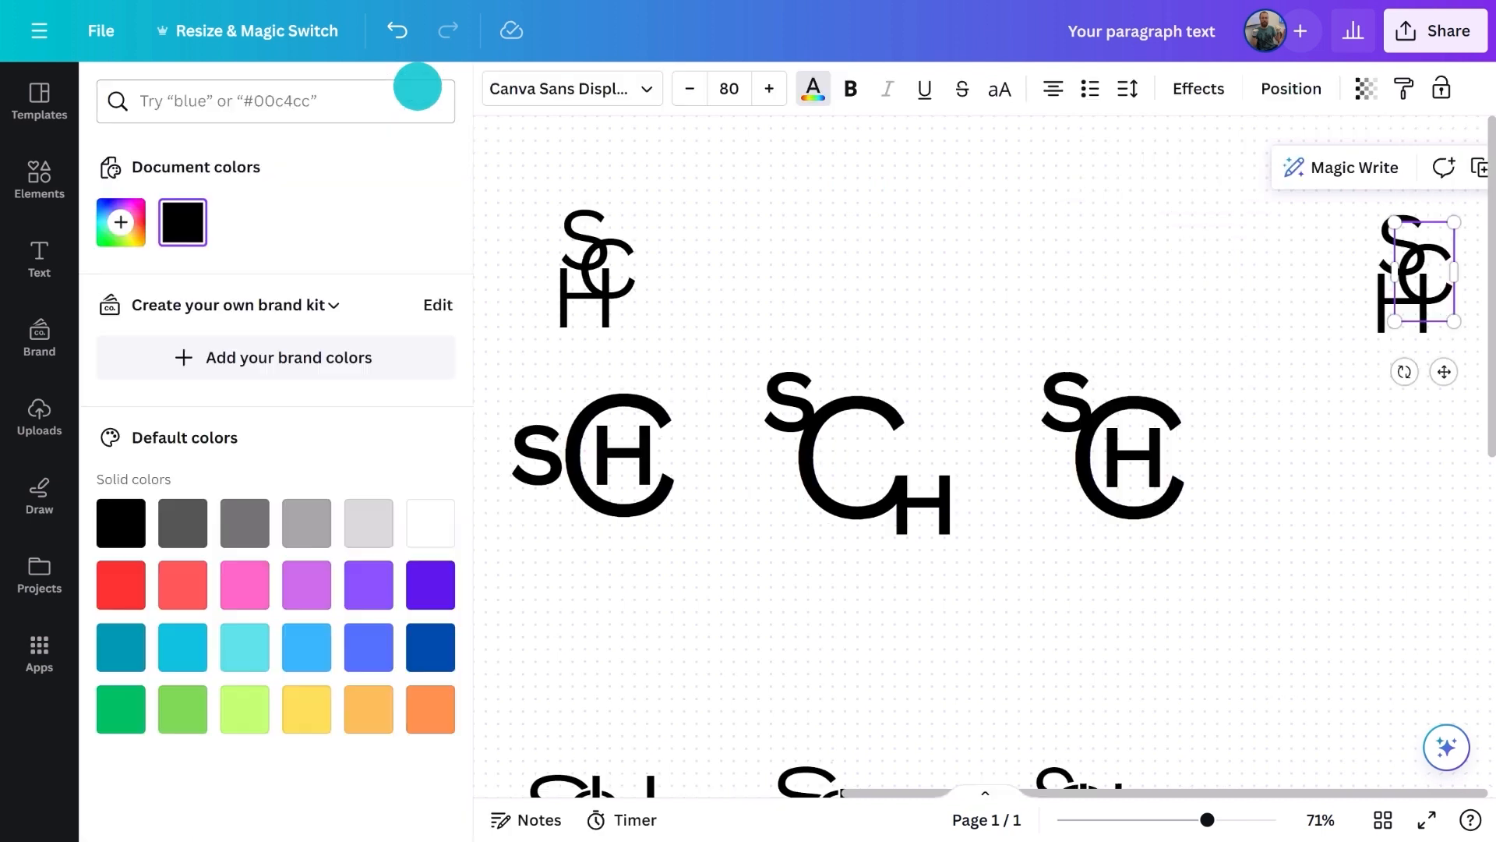
pyautogui.click(433, 706)
pyautogui.press('Escape')
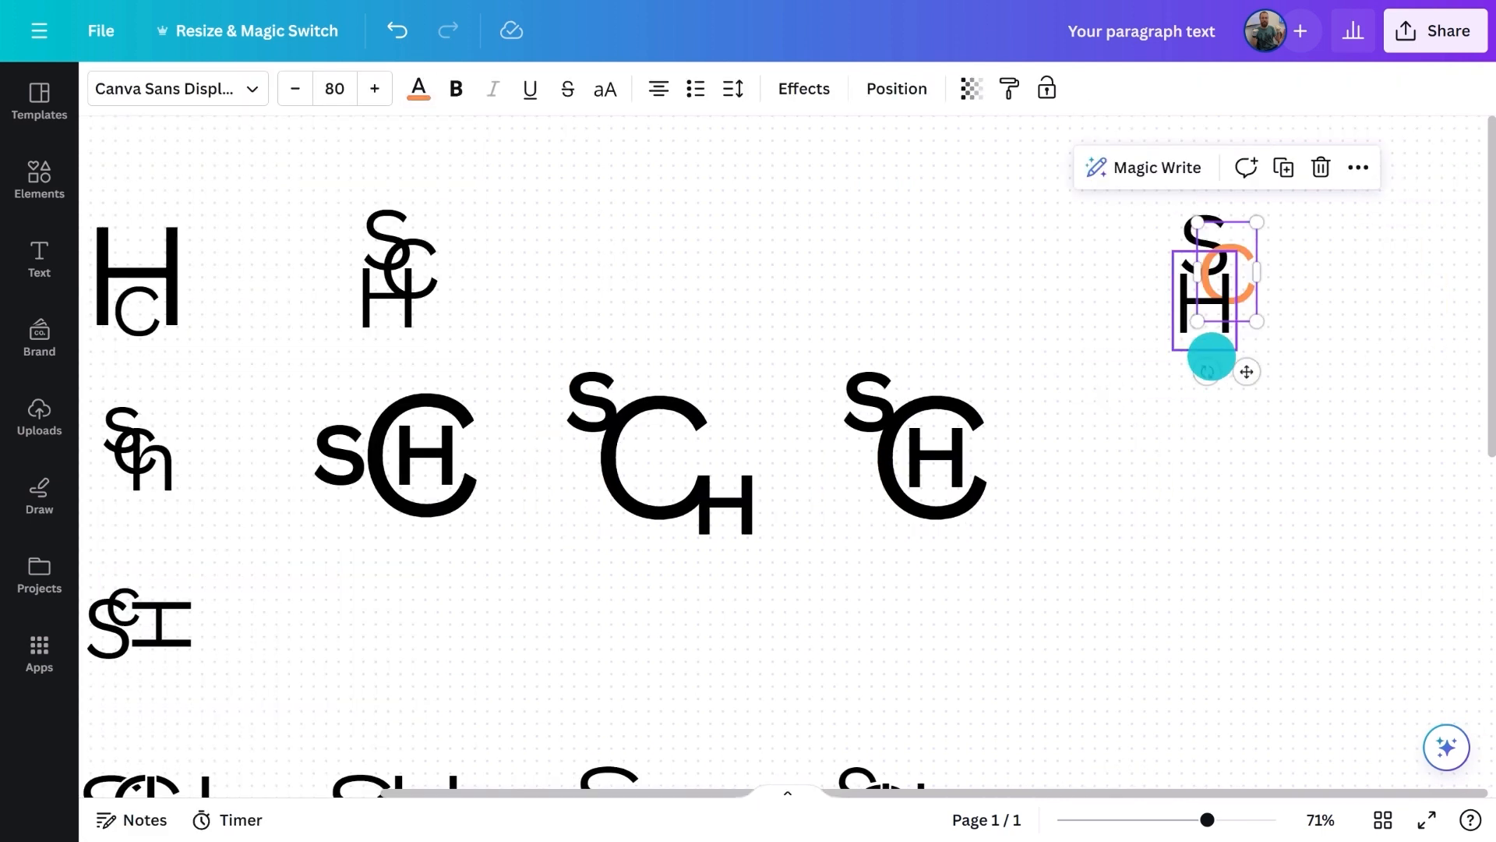
# Duplicate the bold monogram with H inside the C below the colored one, and color its S and H orange
pyautogui.moveTo(475, 477); pyautogui.dragTo(1161, 442)
pyautogui.click(1228, 441)
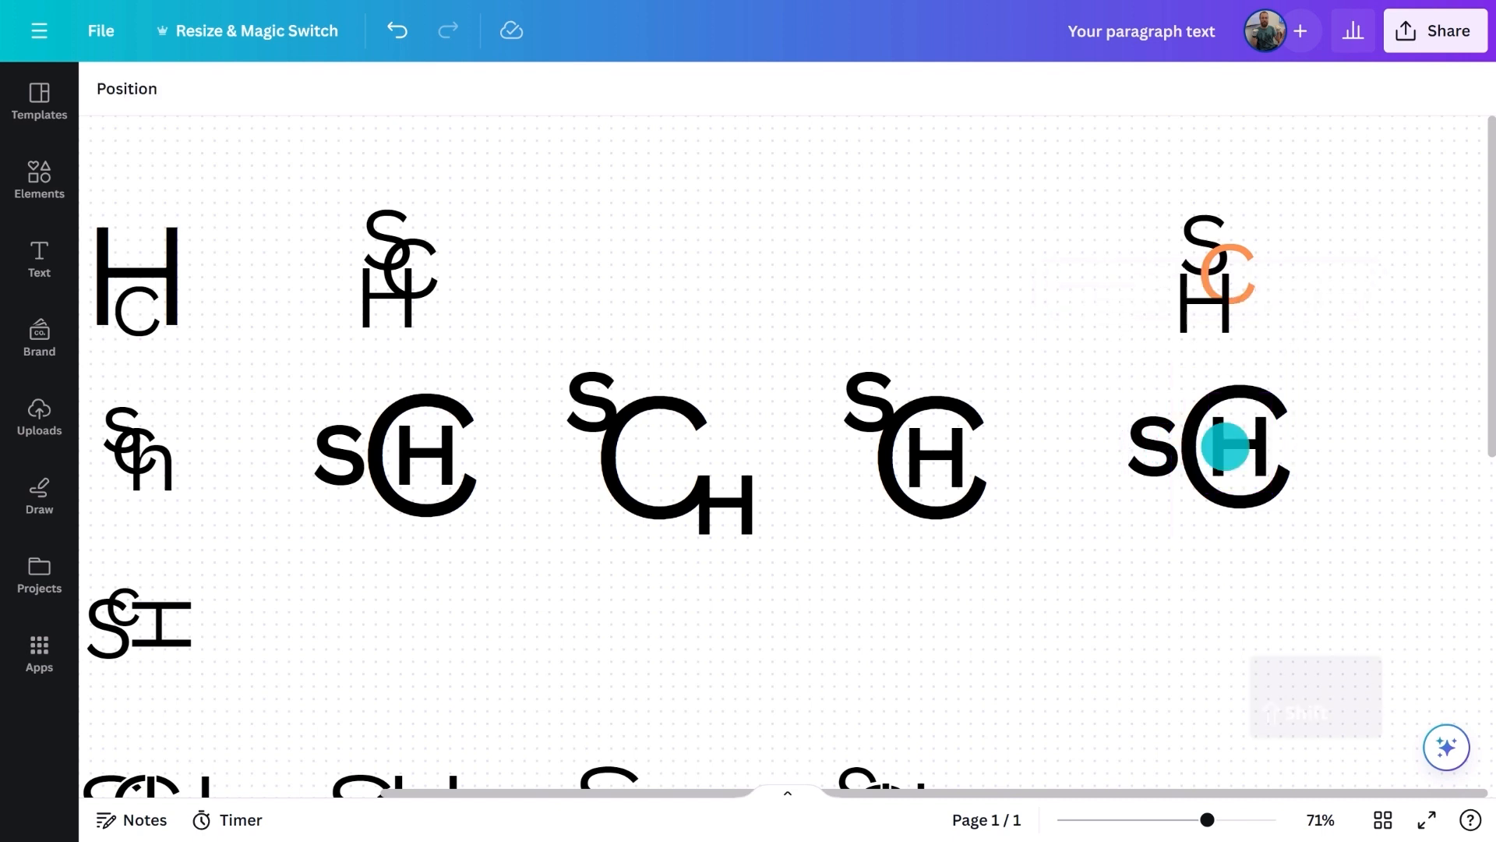
pyautogui.keyDown('shift'); pyautogui.click(1151, 444); pyautogui.keyUp('shift')
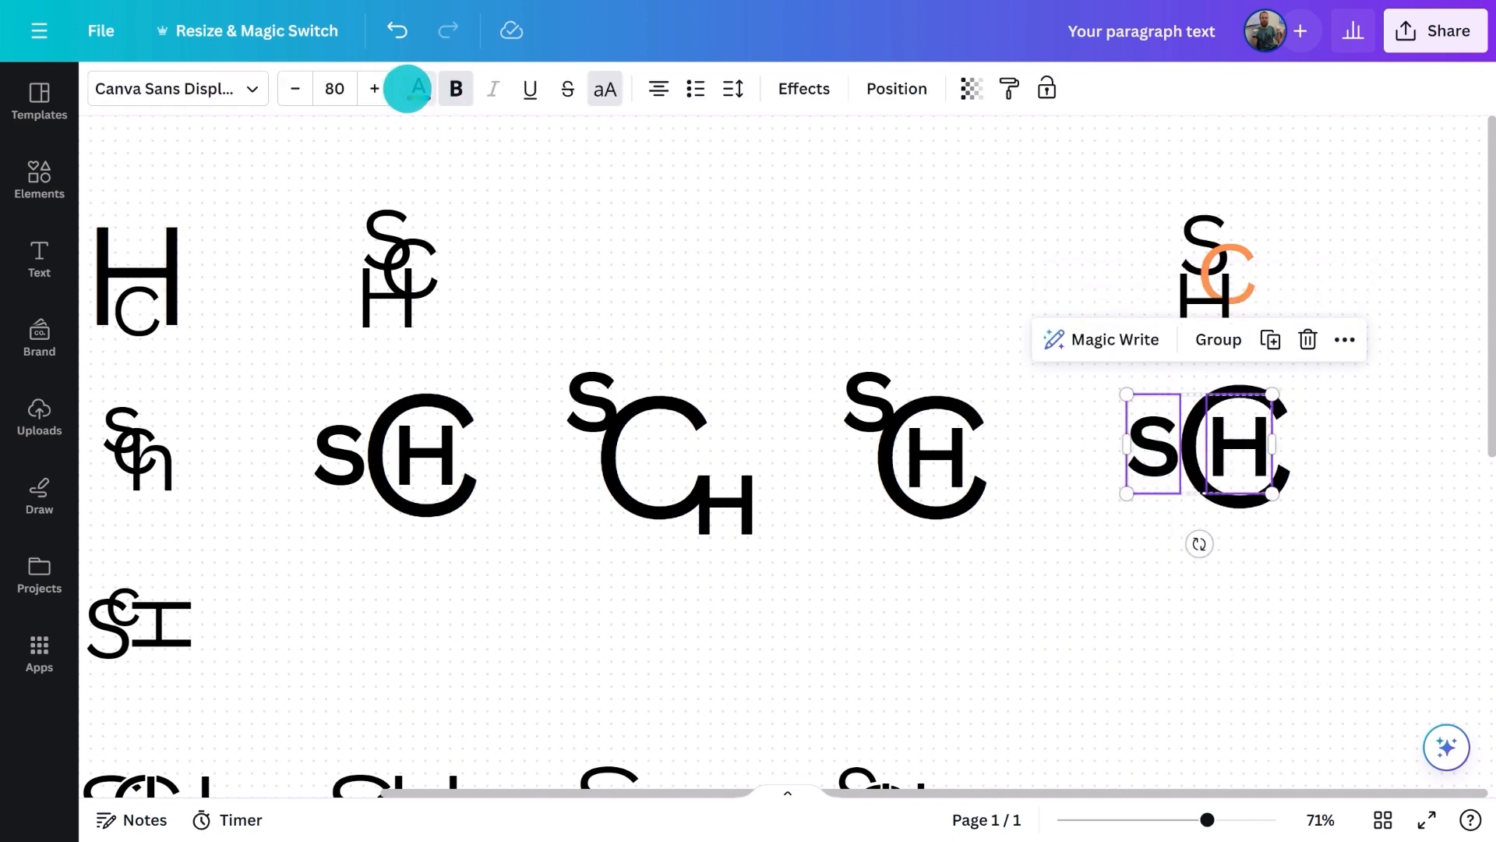
pyautogui.click(407, 88)
pyautogui.click(254, 230)
pyautogui.hotkey('ctrl', '-')
# Position the tilted Advetime letter over the bold black H in the lowest colored monogram
pyautogui.click(1108, 720)
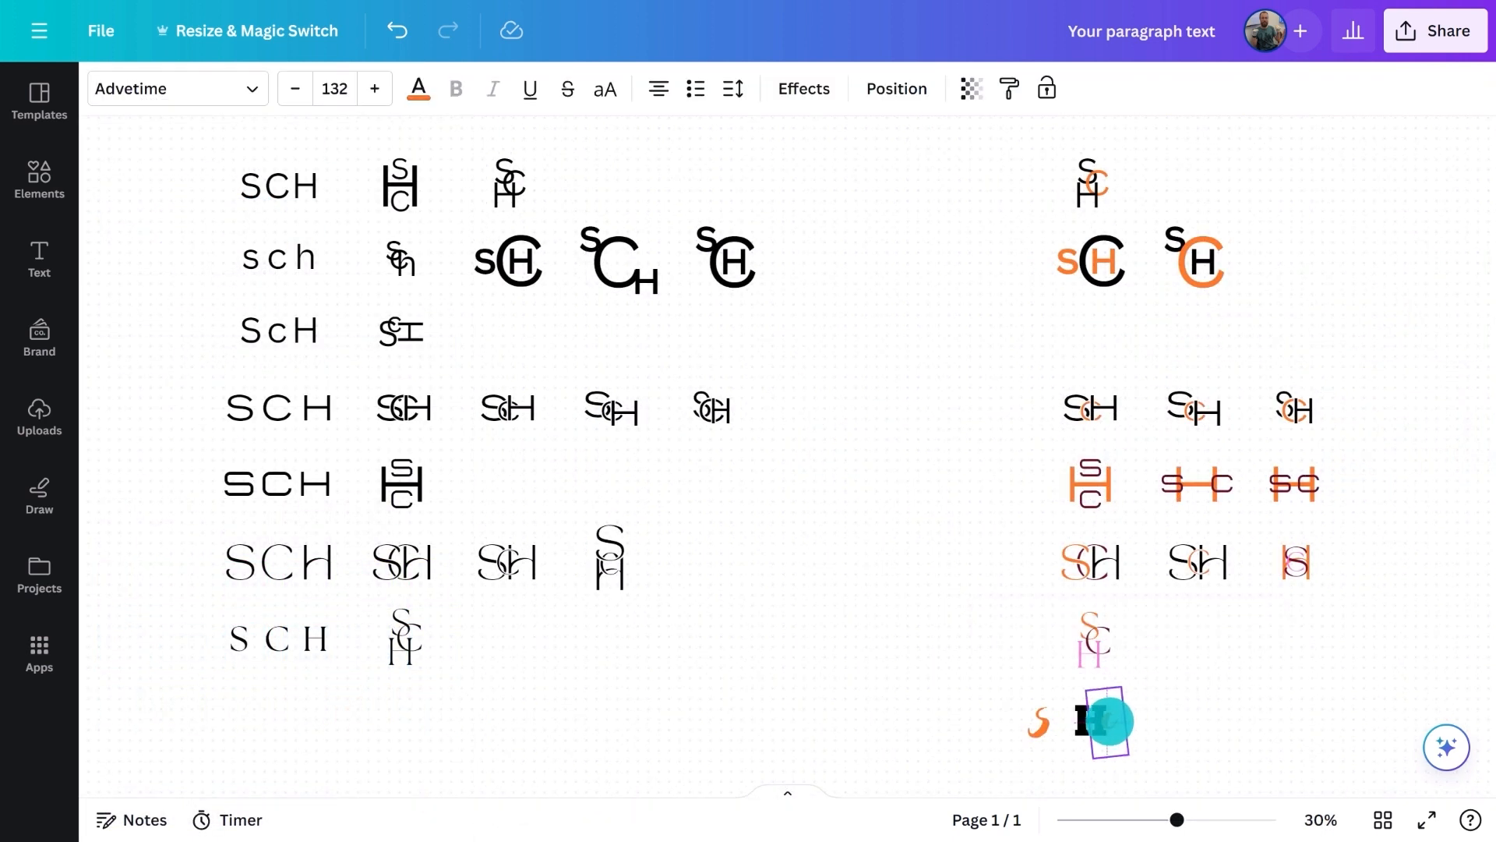
pyautogui.moveTo(1101, 722)
pyautogui.mouseDown()
pyautogui.moveTo(1062, 731)
pyautogui.moveTo(1087, 725)
pyautogui.mouseUp()
pyautogui.click(867, 623)
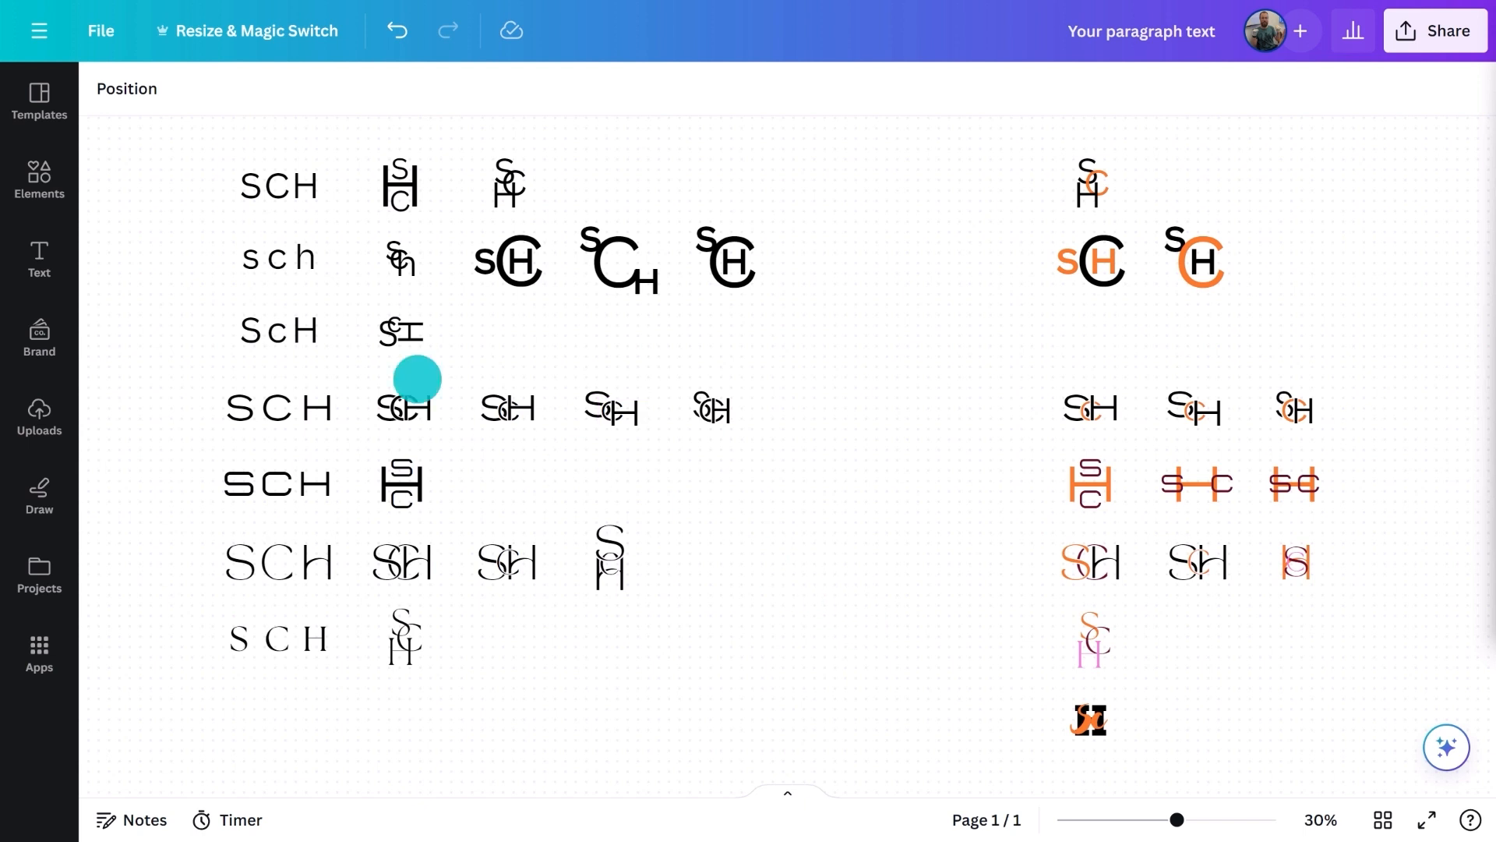
# Insert a triangle shape and move it to the empty space right of the colored monograms
pyautogui.click(41, 179)
pyautogui.click(450, 672)
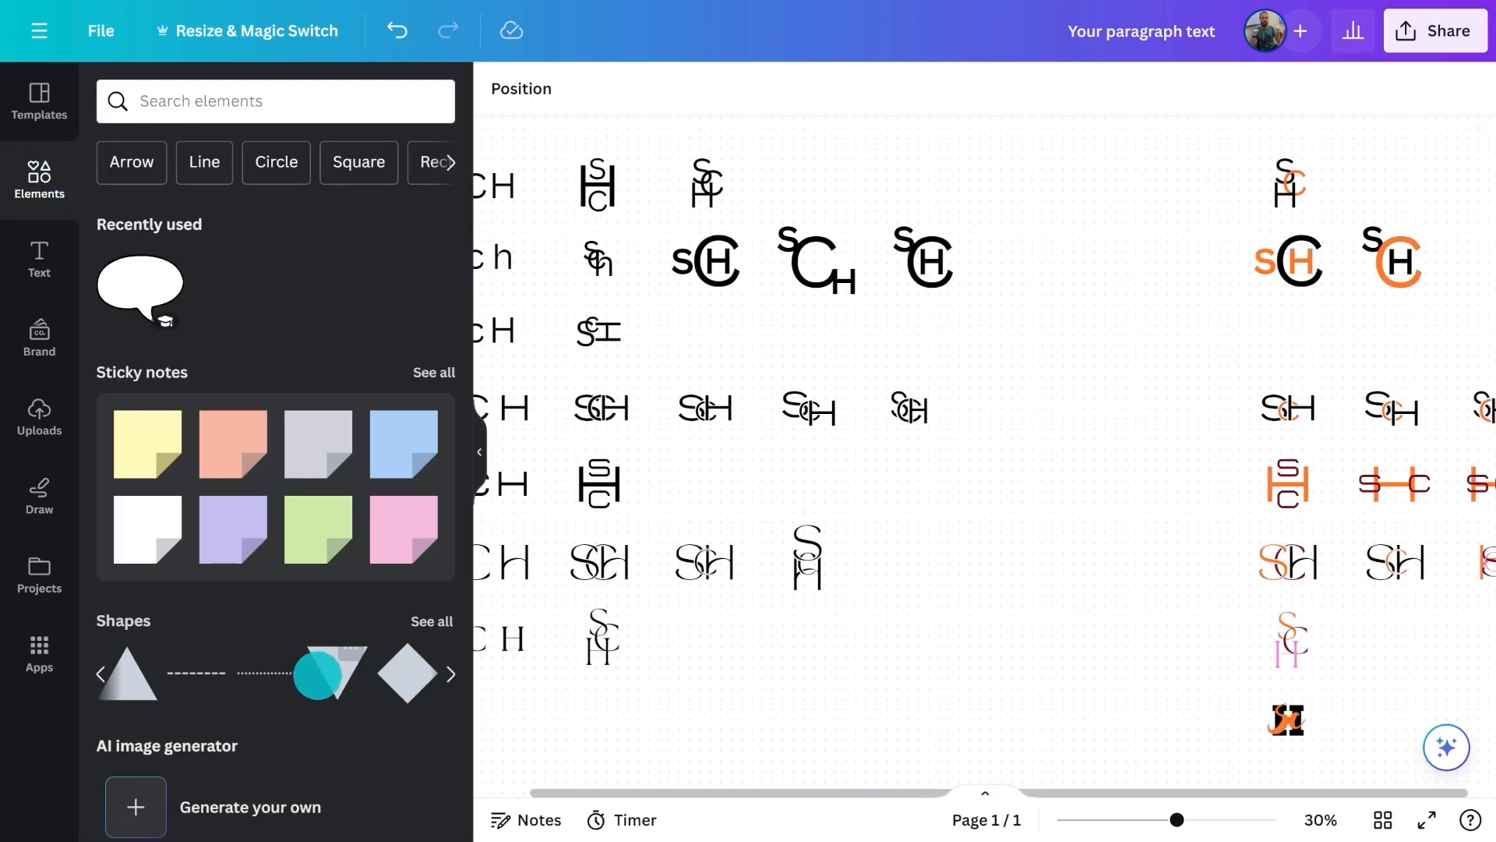
pyautogui.click(140, 688)
pyautogui.click(479, 455)
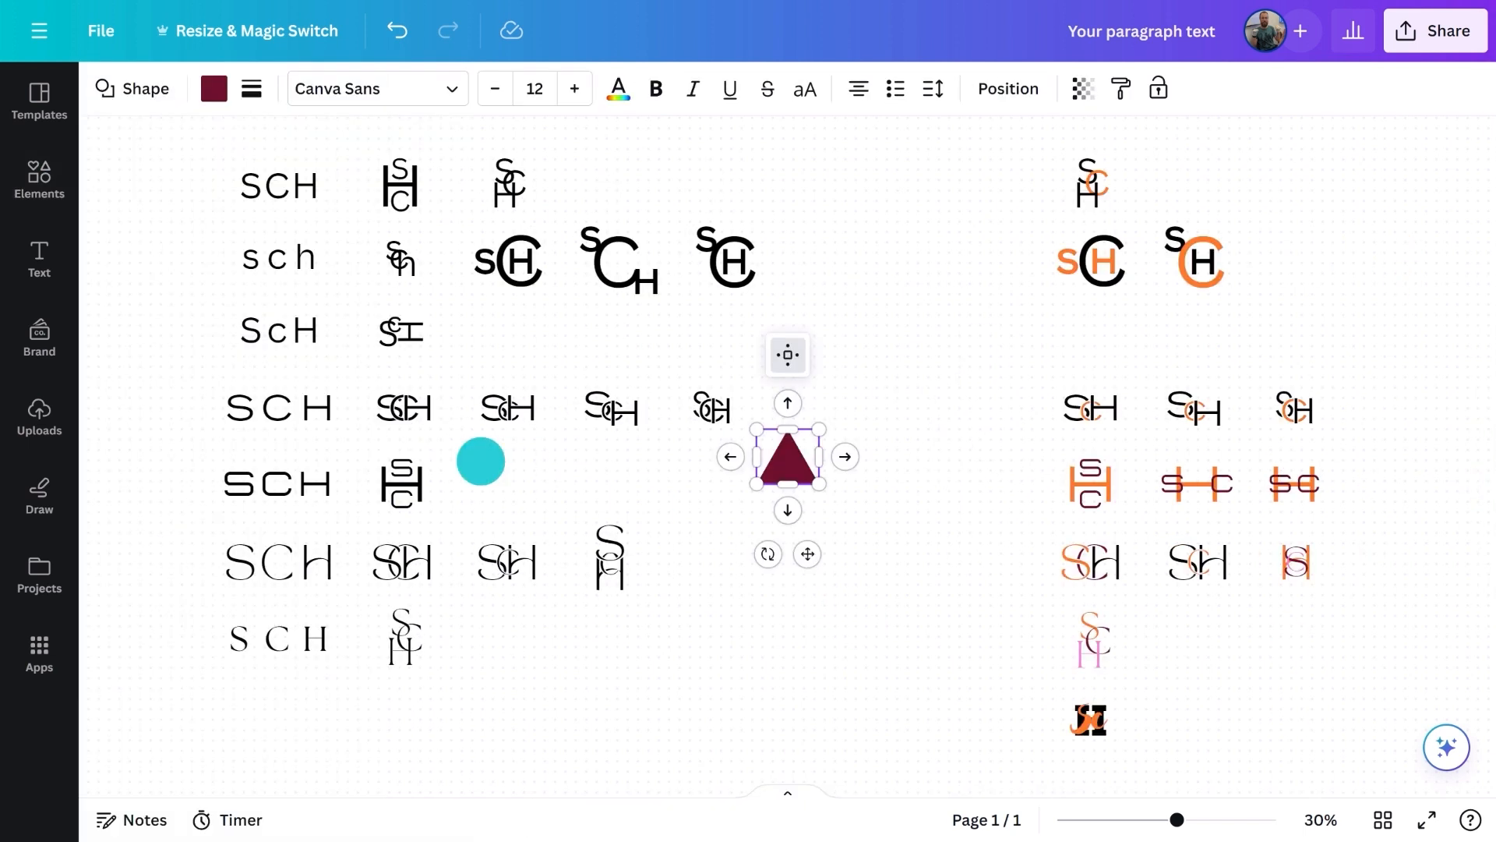
pyautogui.moveTo(740, 458); pyautogui.dragTo(1334, 311)
# Duplicate the wide monogram with S and C on either side of H beyond its row, and reposition and shrink the triangle to decorate it
pyautogui.moveTo(1210, 495); pyautogui.dragTo(1429, 483)
pyautogui.hotkey('ctrl', '+')
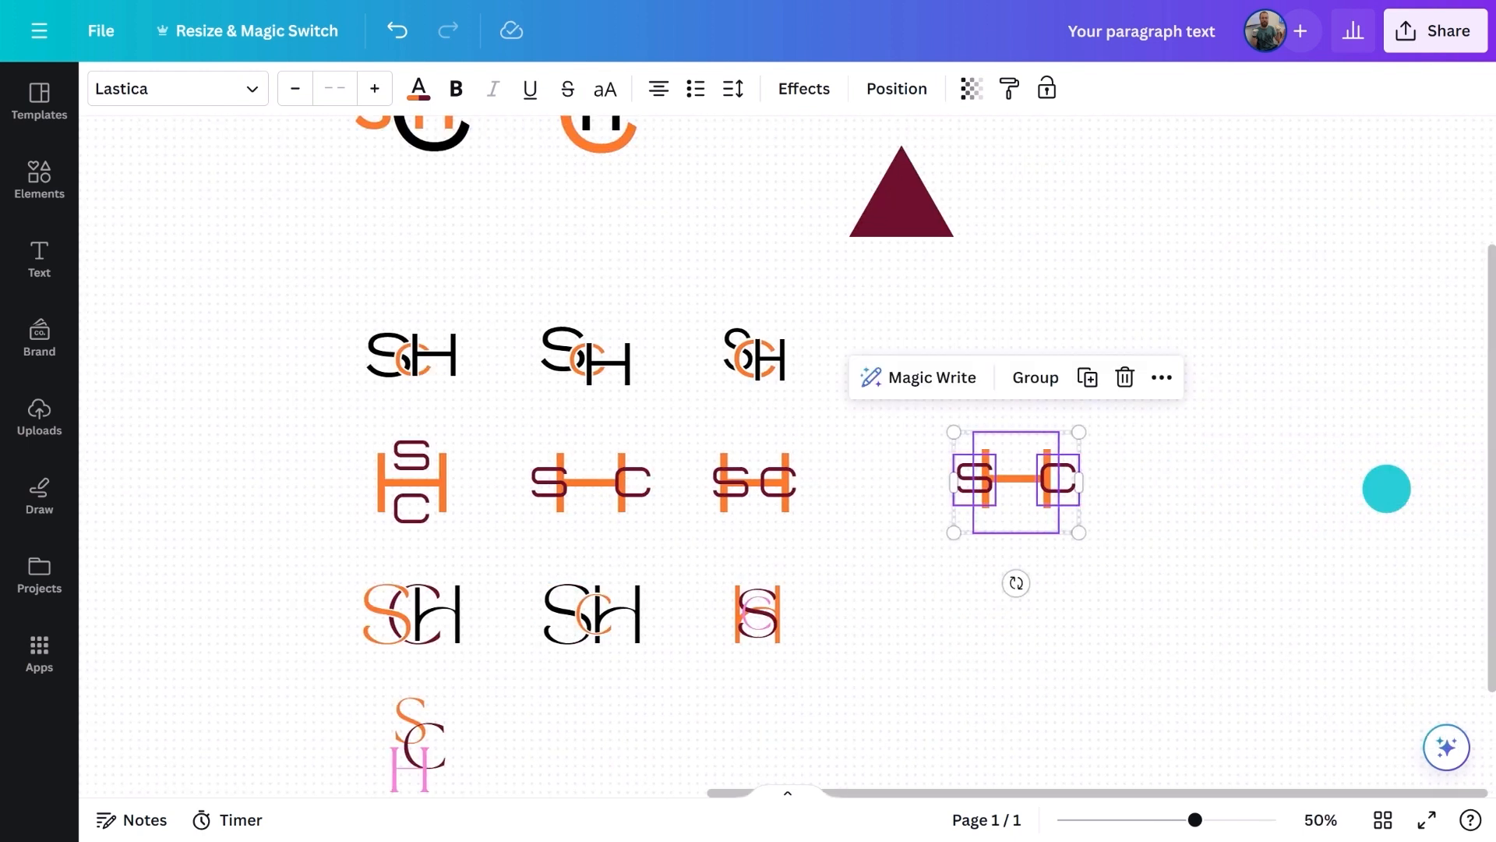
pyautogui.click(927, 228)
pyautogui.moveTo(922, 220); pyautogui.dragTo(1036, 568)
pyautogui.moveTo(1079, 517); pyautogui.dragTo(949, 480)
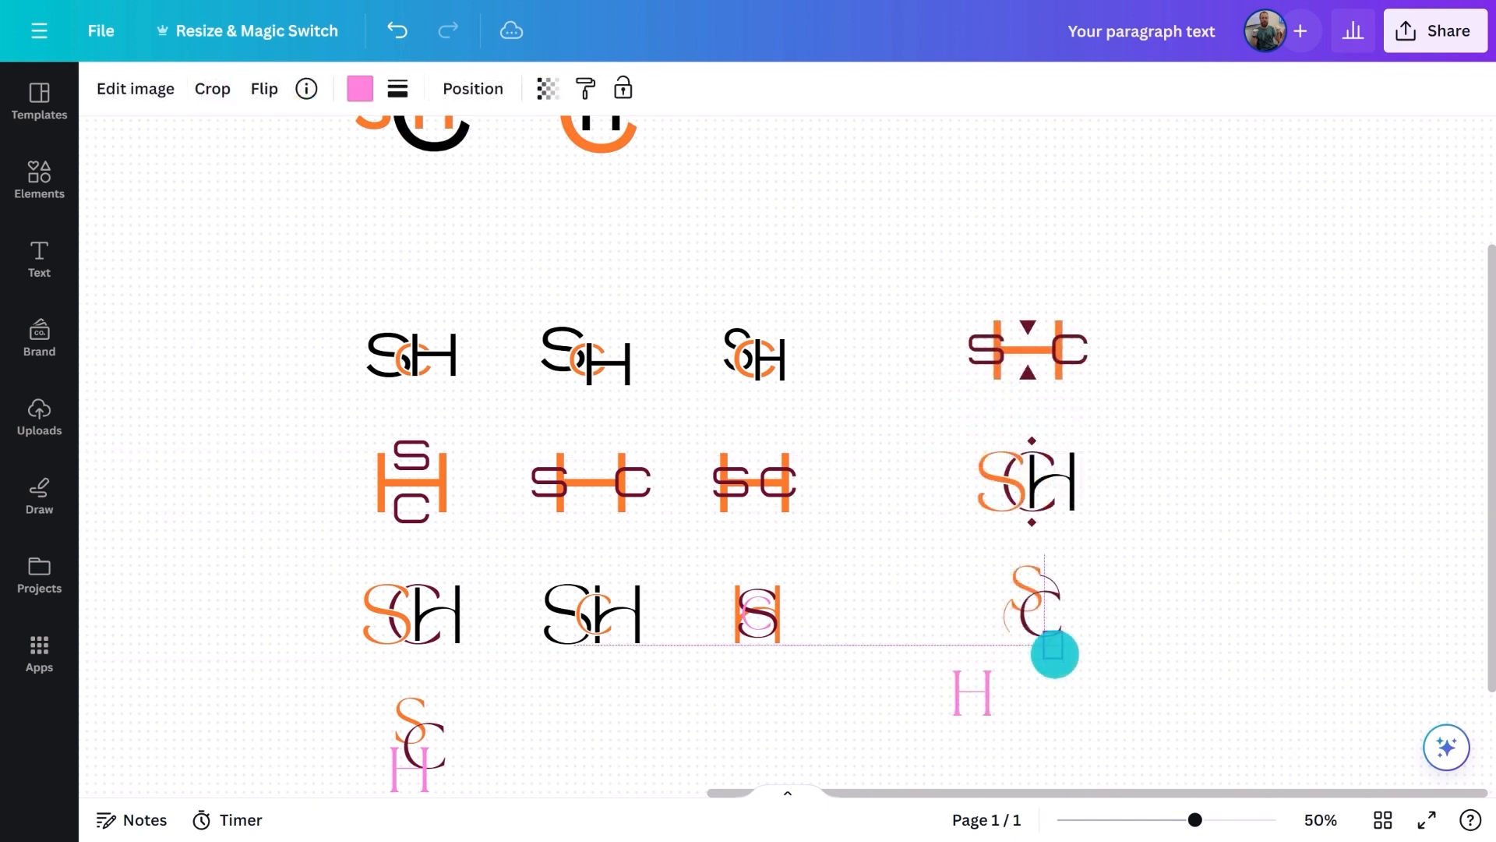
# Move the pink H beneath the S and C of the duplicated stacked monogram
pyautogui.moveTo(988, 698); pyautogui.dragTo(1043, 663)
pyautogui.click(1158, 627)
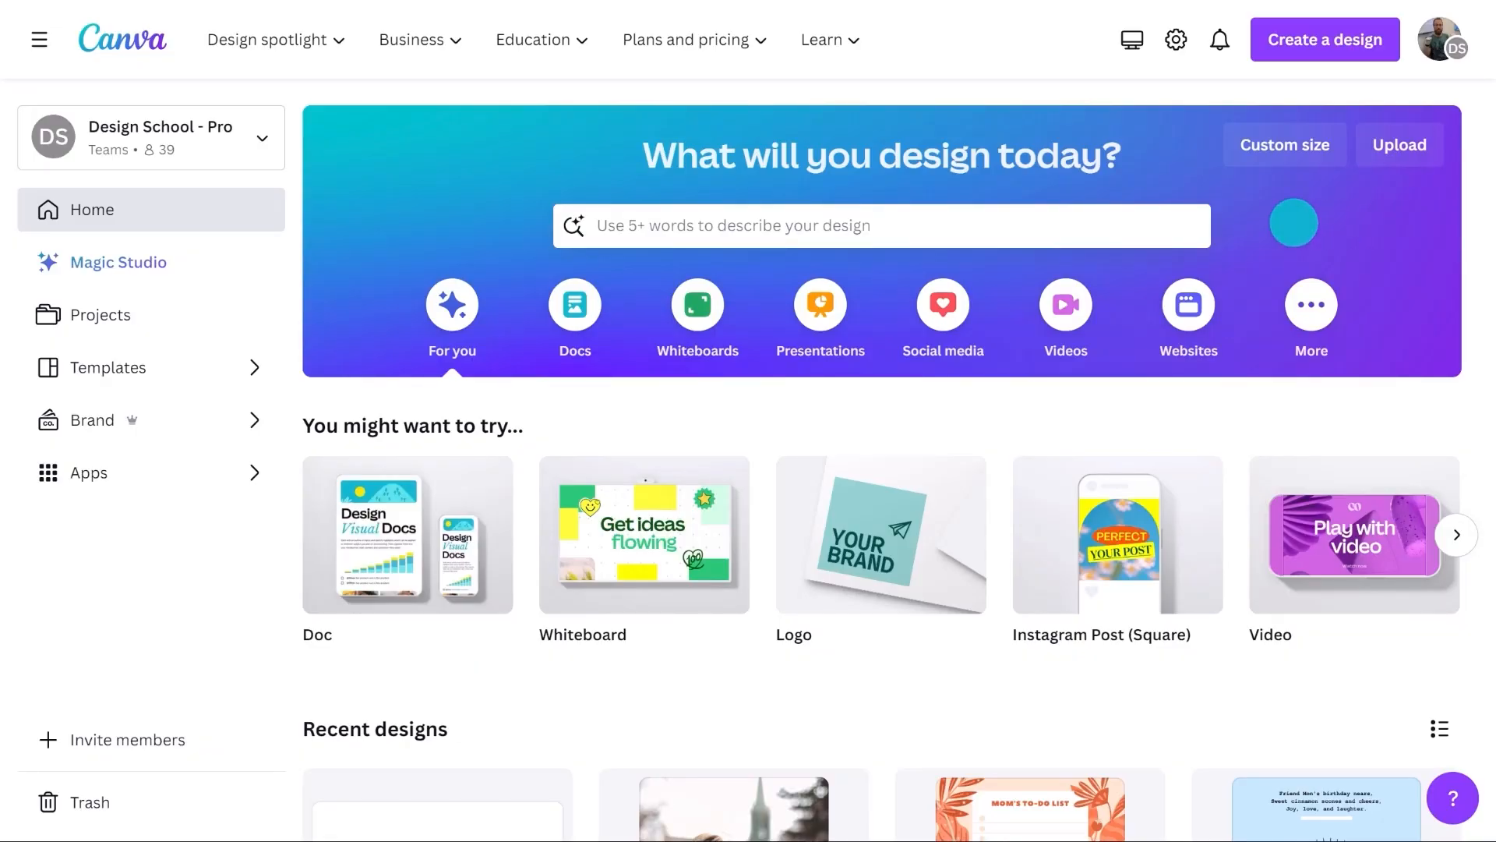
# Search the templates for "monogram" and open the preview of the White black minimalist monogram logo
pyautogui.click(1078, 218)
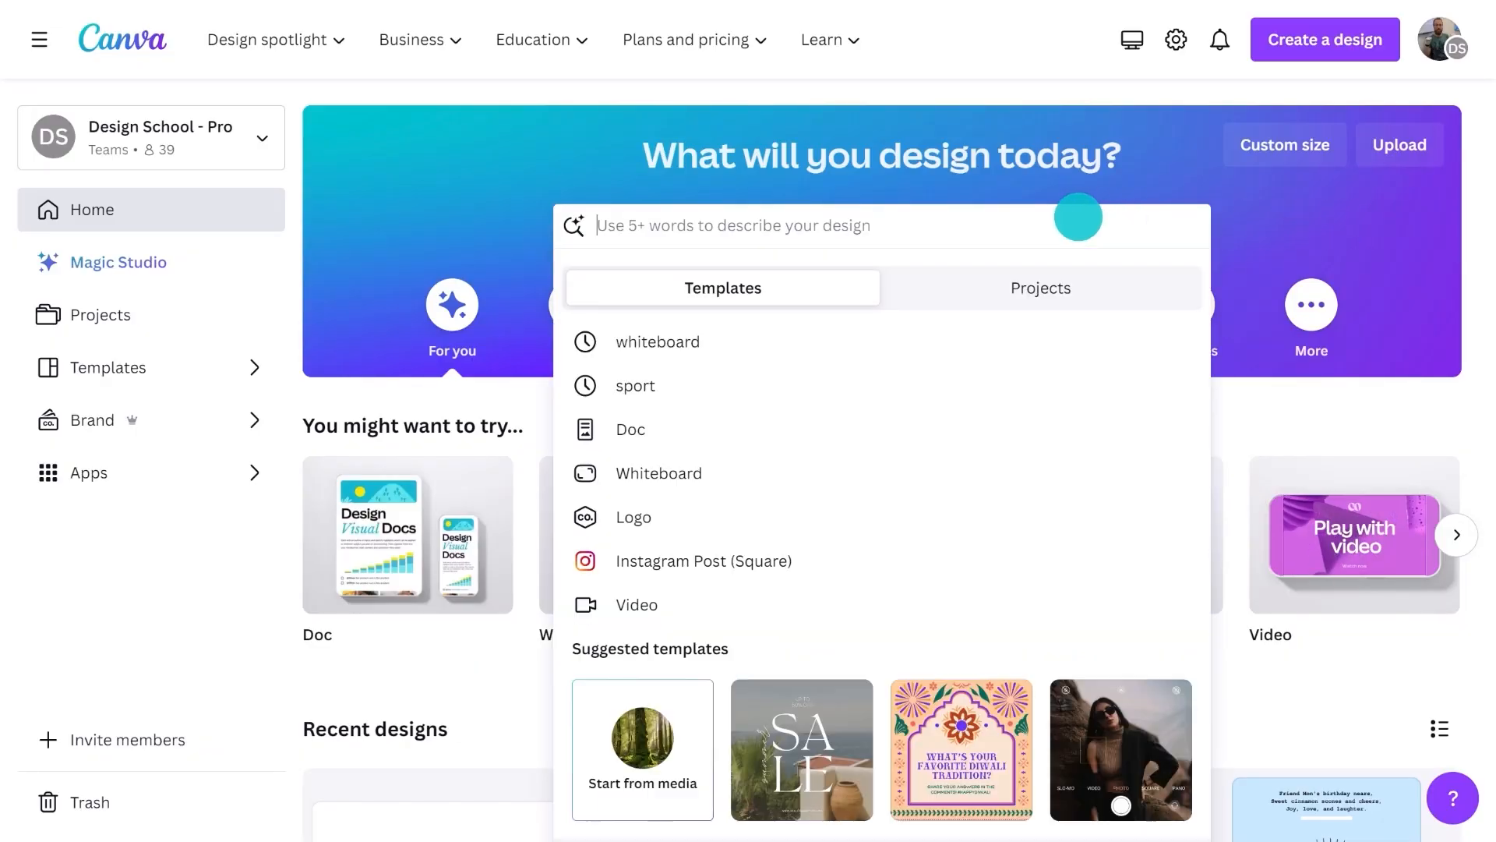
pyautogui.write('monogram')
pyautogui.press('Return')
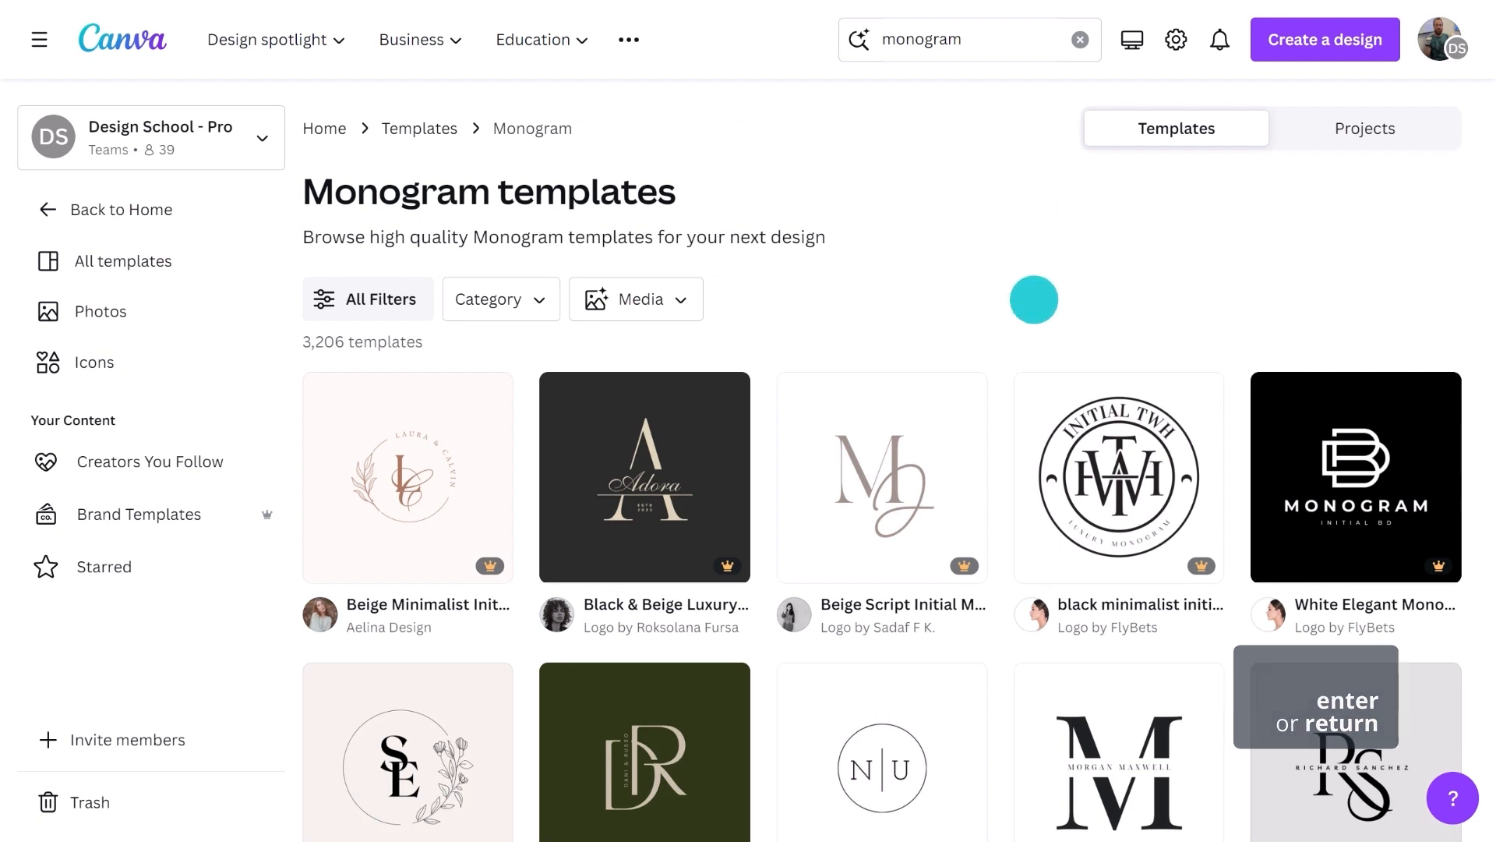
pyautogui.scroll(-10, 989, 378)
pyautogui.scroll(-6, 990, 382)
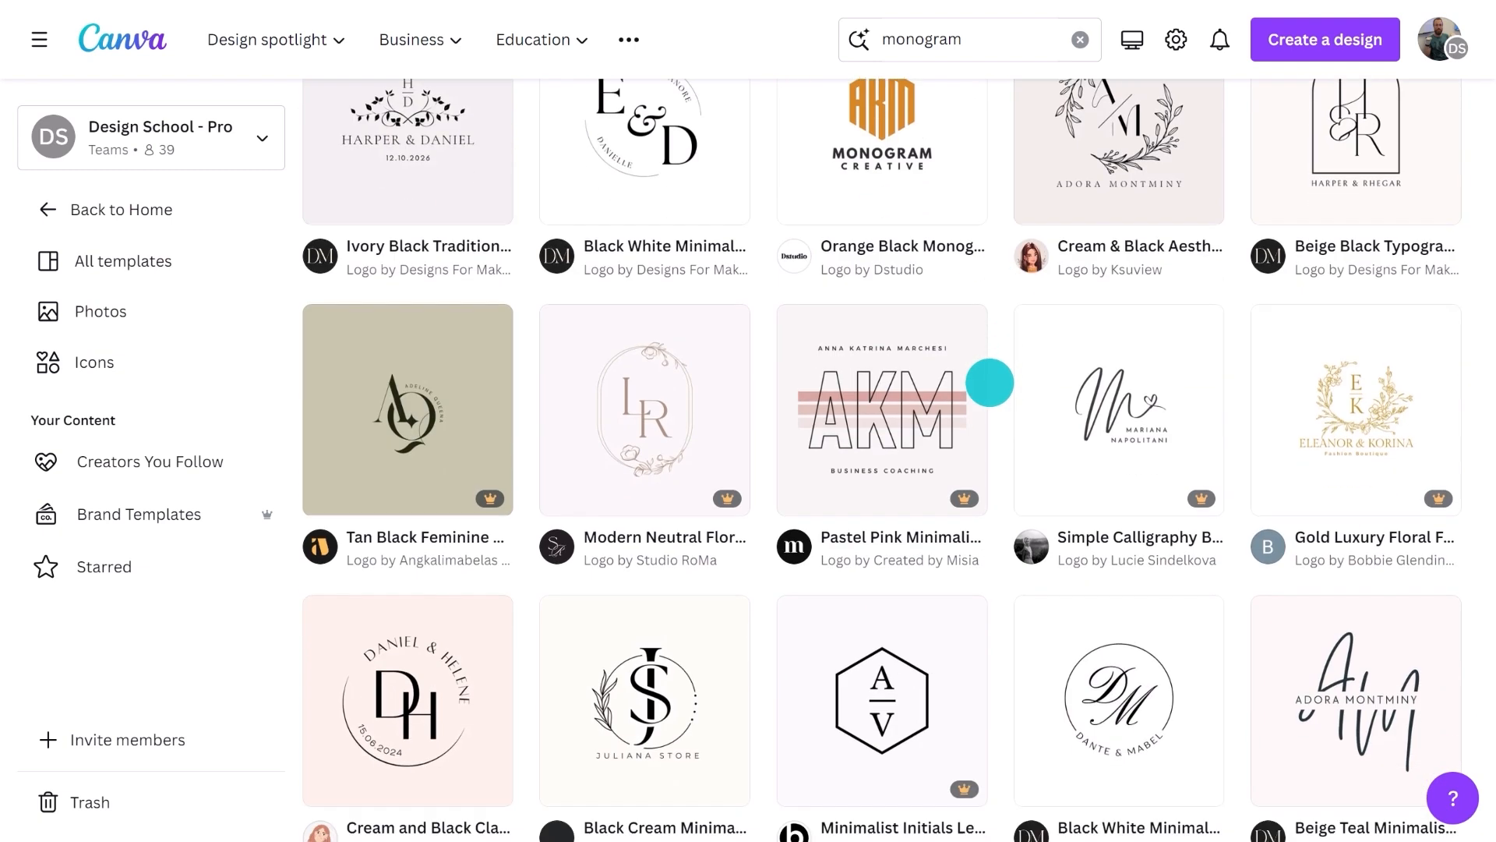
pyautogui.scroll(-5, 989, 379)
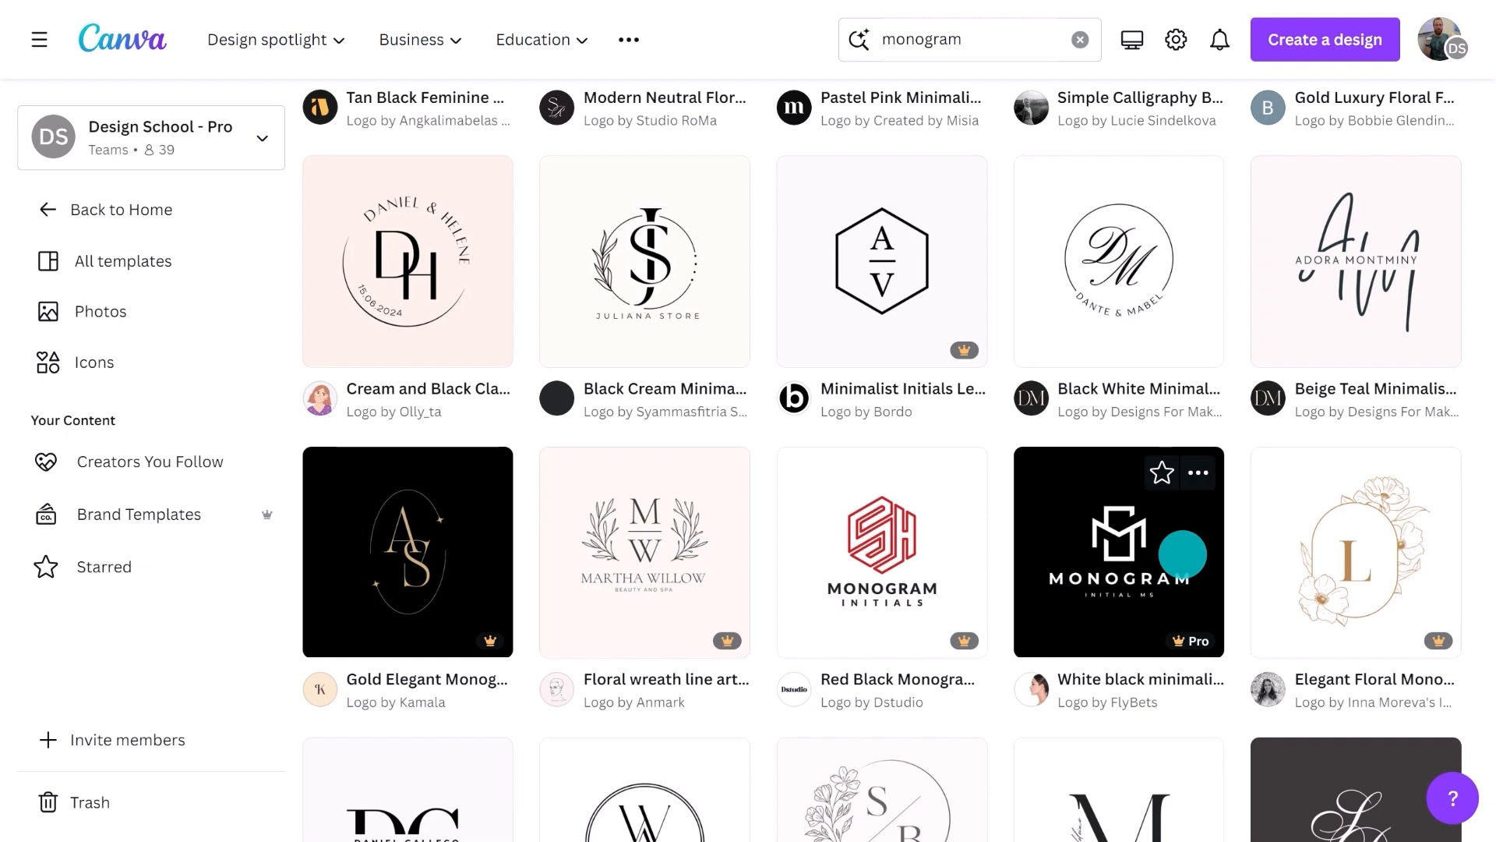
pyautogui.click(1182, 554)
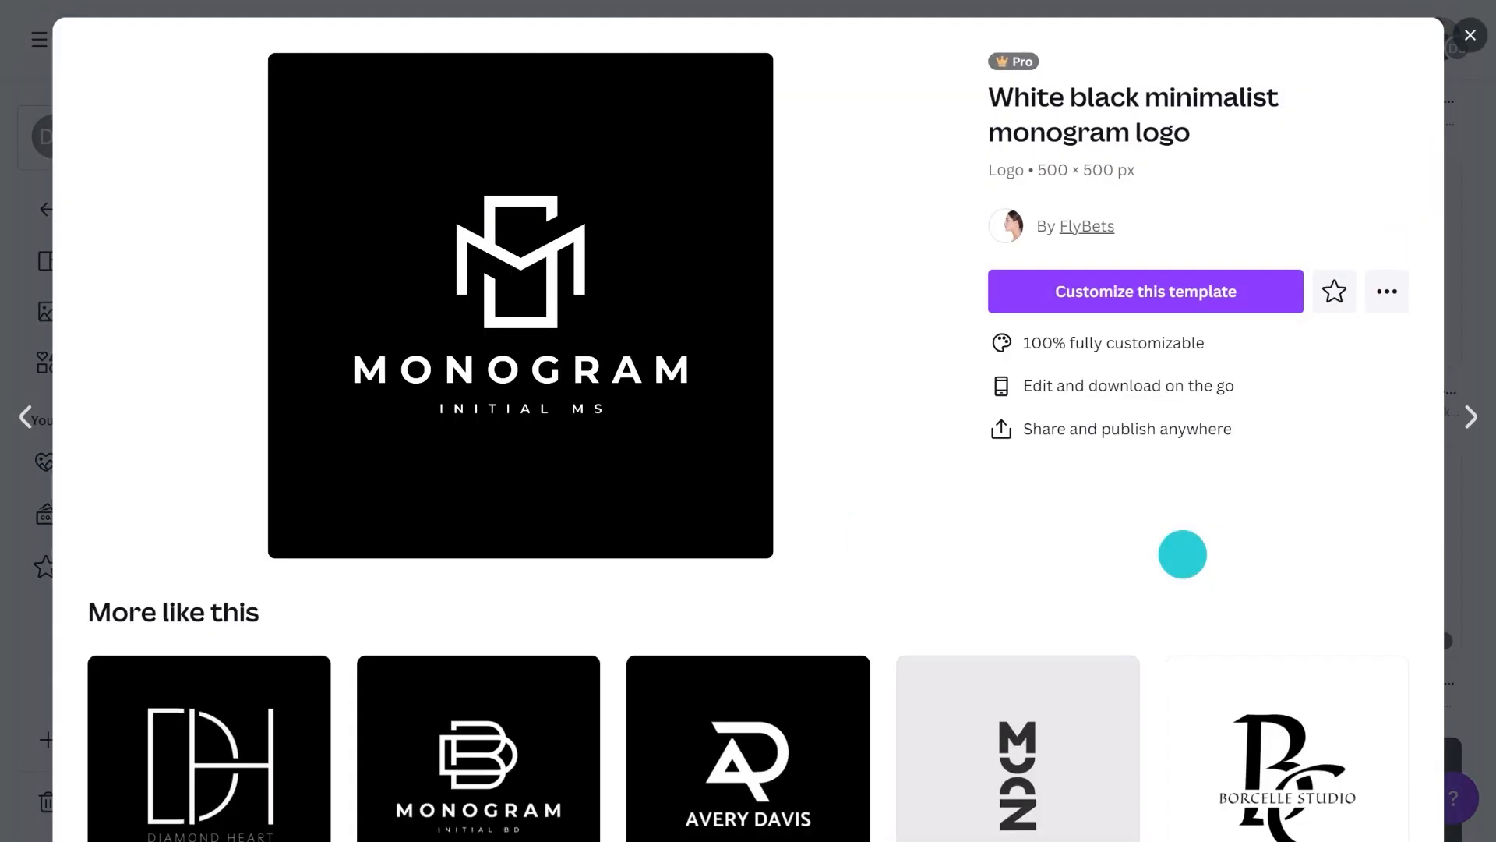
# Pick the Black White Minimalist Logo with the DH monogram from the similar templates and start customizing it
pyautogui.scroll(-3, 894, 652)
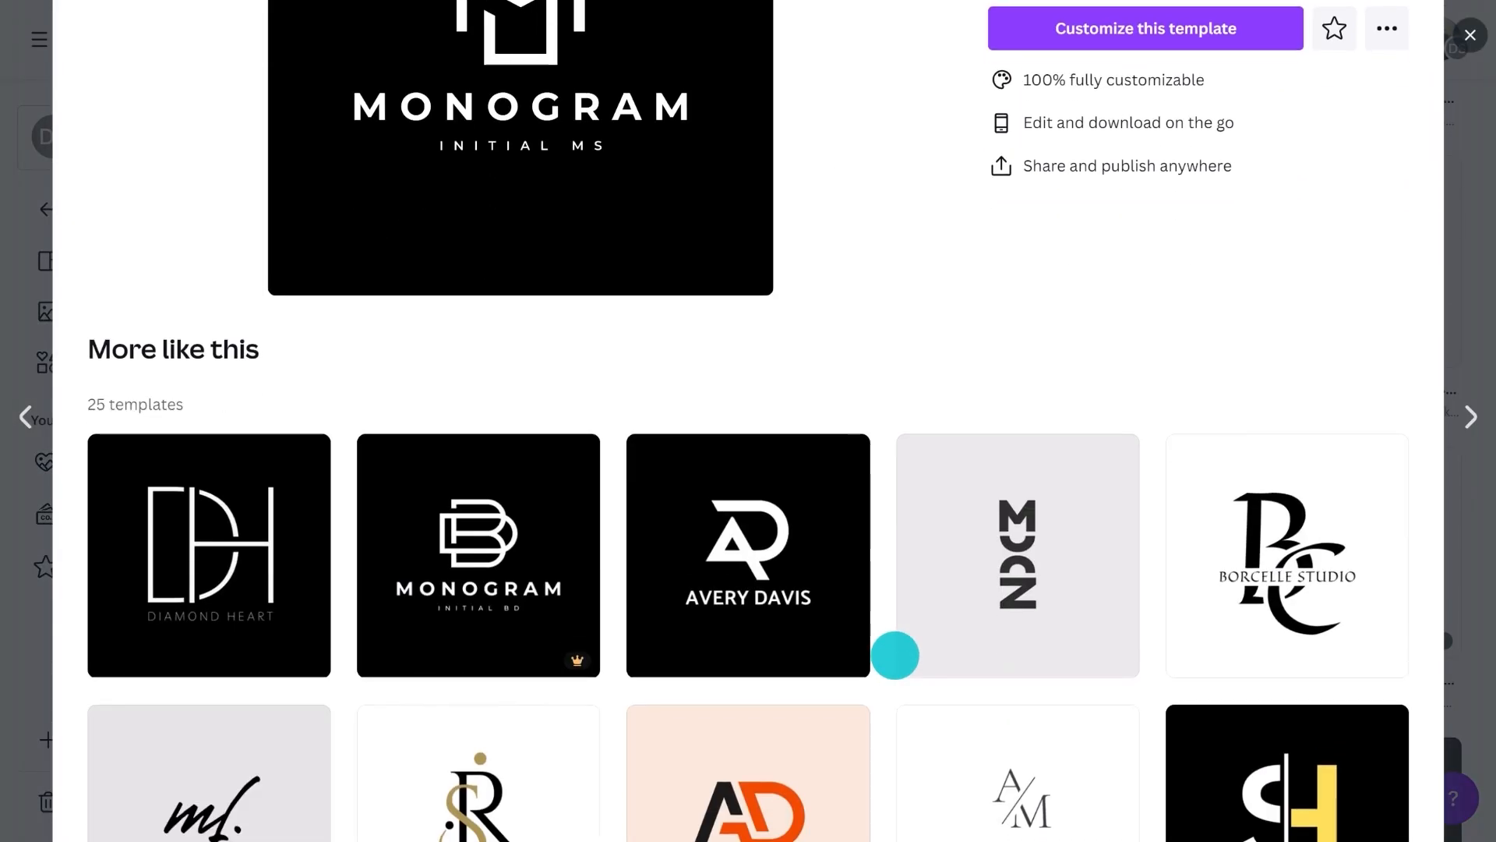
pyautogui.click(130, 577)
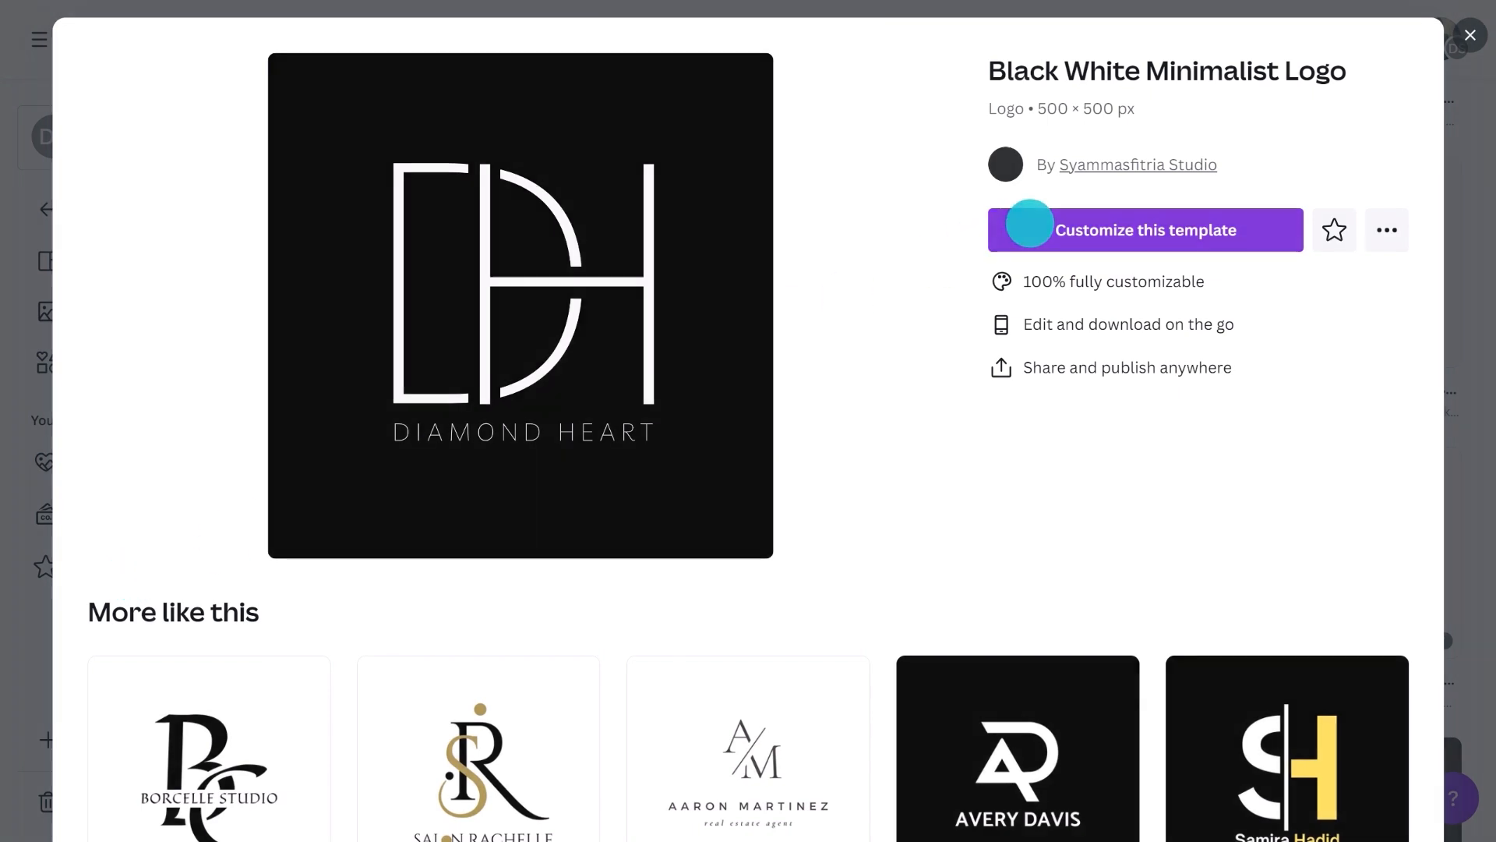
pyautogui.click(1028, 227)
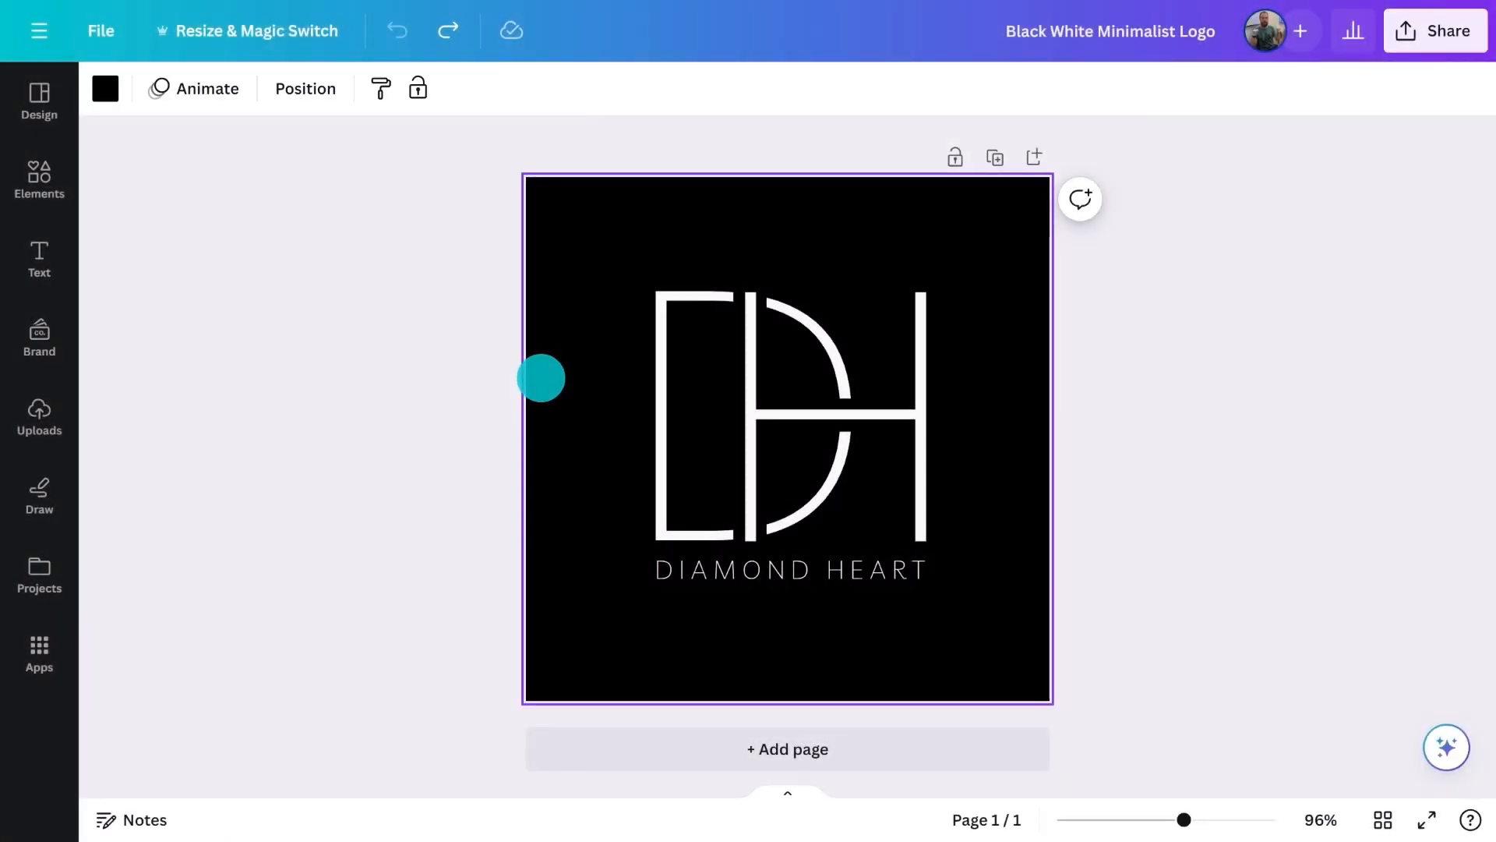
# Try a white page background on the DH logo and undo the colour change
pyautogui.click(104, 90)
pyautogui.click(430, 524)
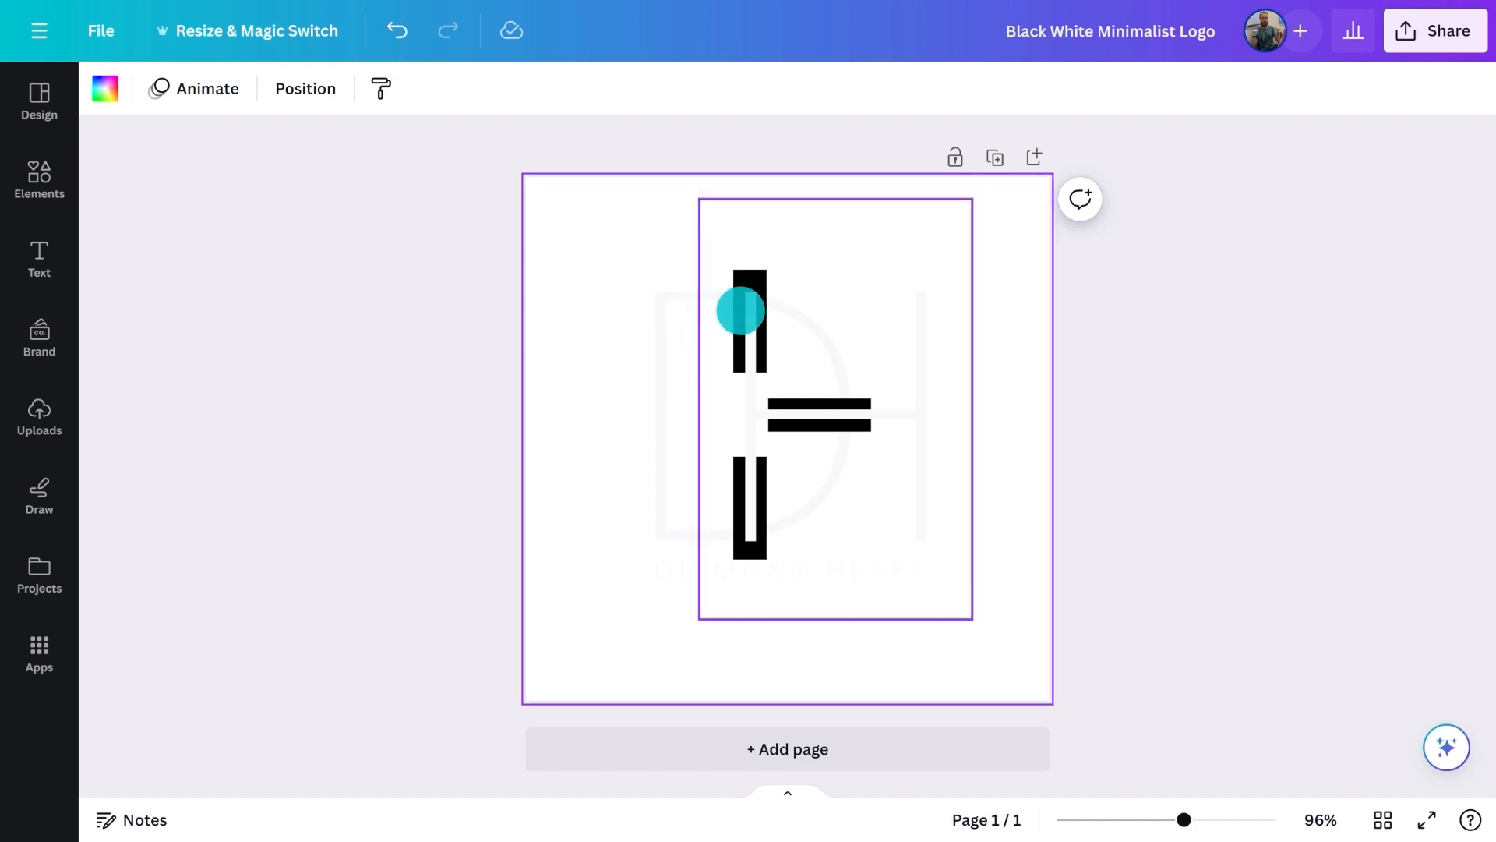
pyautogui.hotkey('ctrl', 'z')
# Replace the D with a C and add an offset copy beside it that reads S
pyautogui.doubleClick(670, 400)
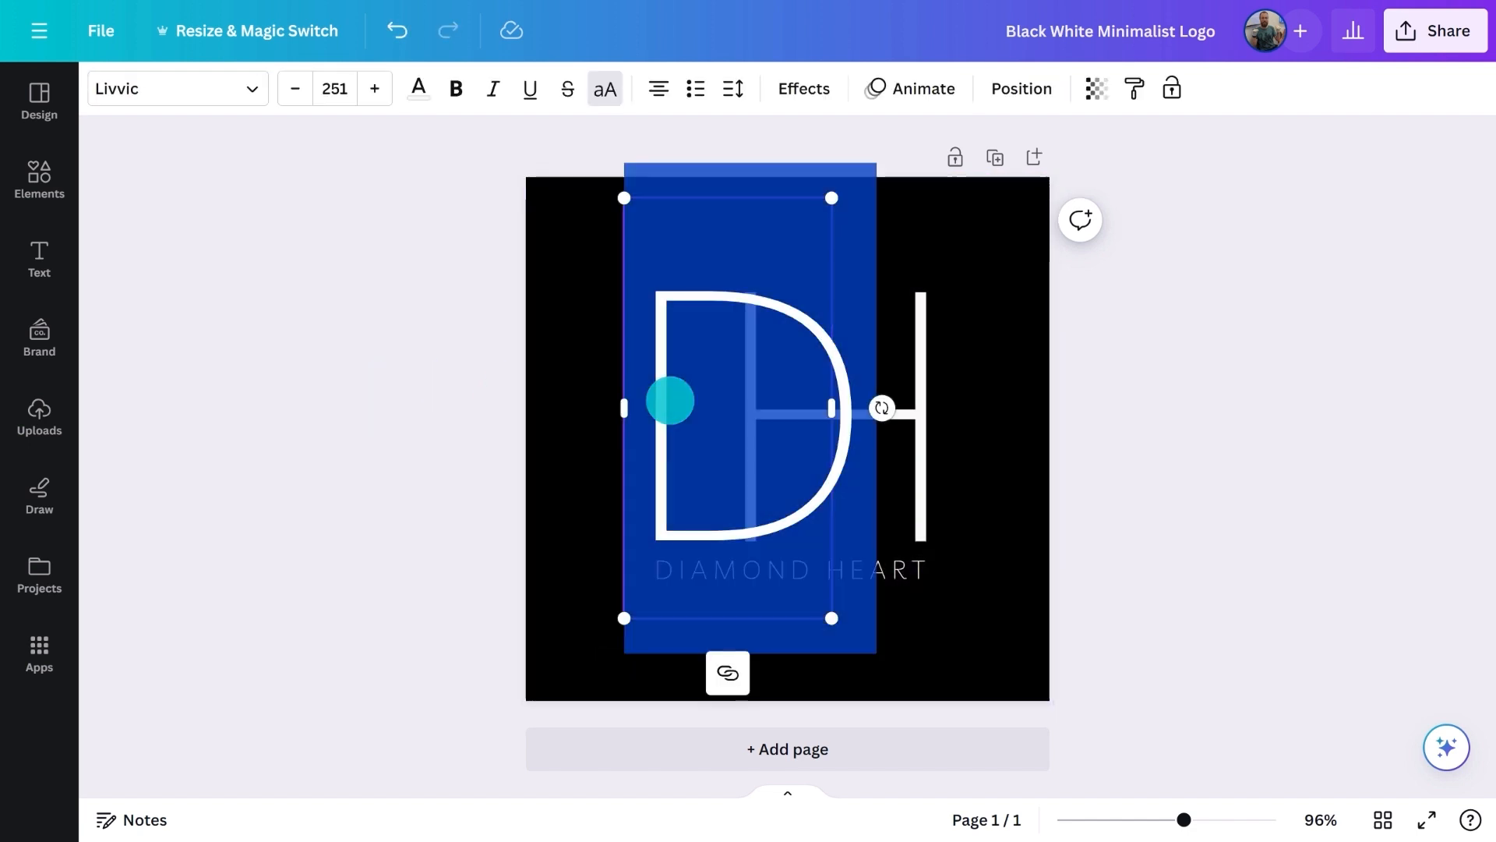
pyautogui.write('C')
pyautogui.click(394, 431)
pyautogui.moveTo(661, 466); pyautogui.dragTo(564, 468)
pyautogui.doubleClick(564, 467)
pyautogui.write('S')
# Centre the overlapping SCH letters on the page and delete the DIAMOND HEART tagline
pyautogui.moveTo(423, 325); pyautogui.dragTo(788, 453)
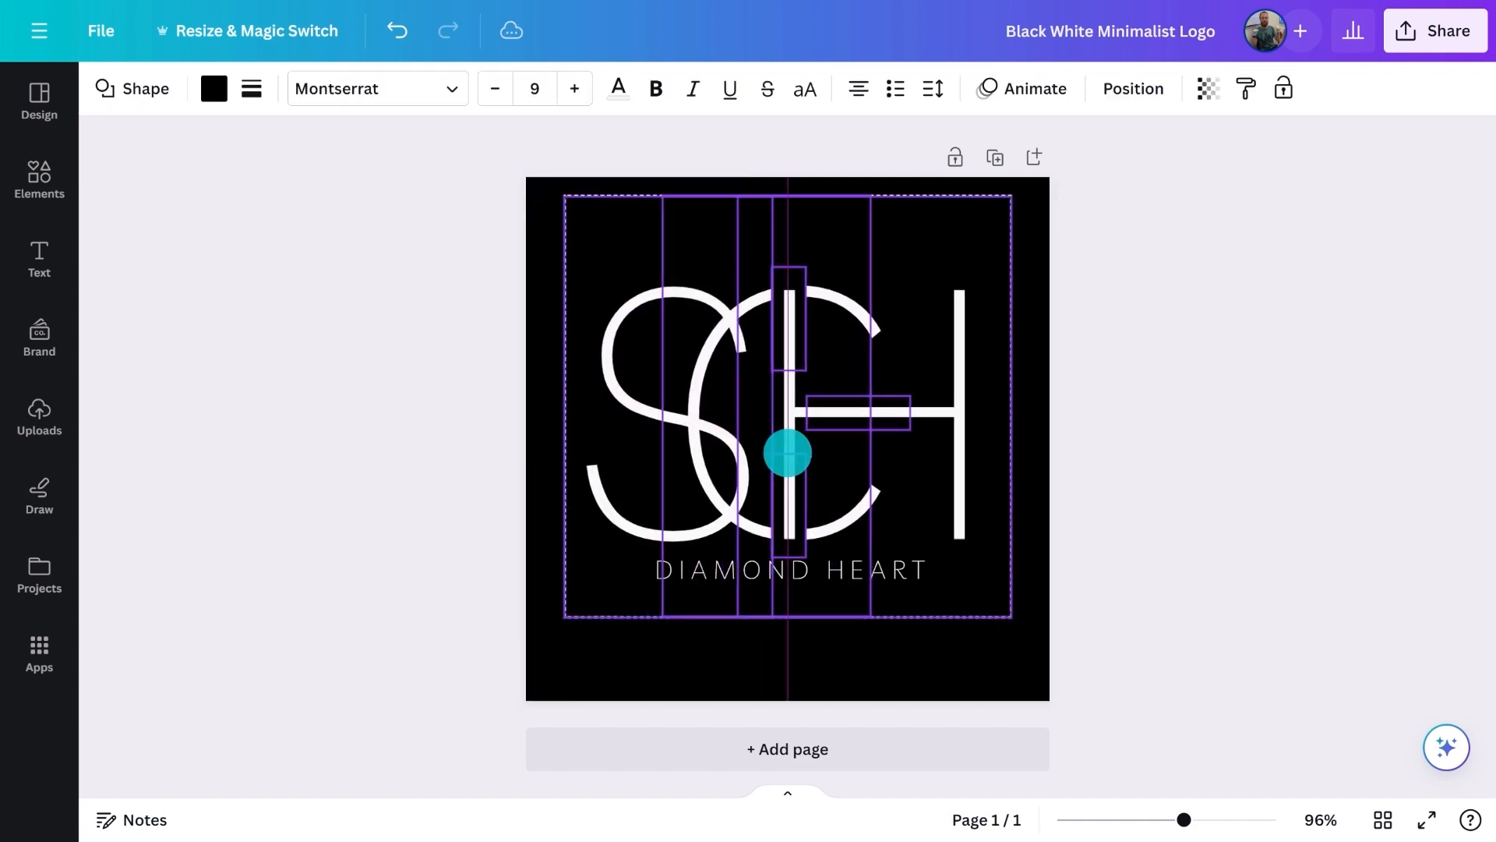
pyautogui.click(755, 571)
pyautogui.press('Delete')
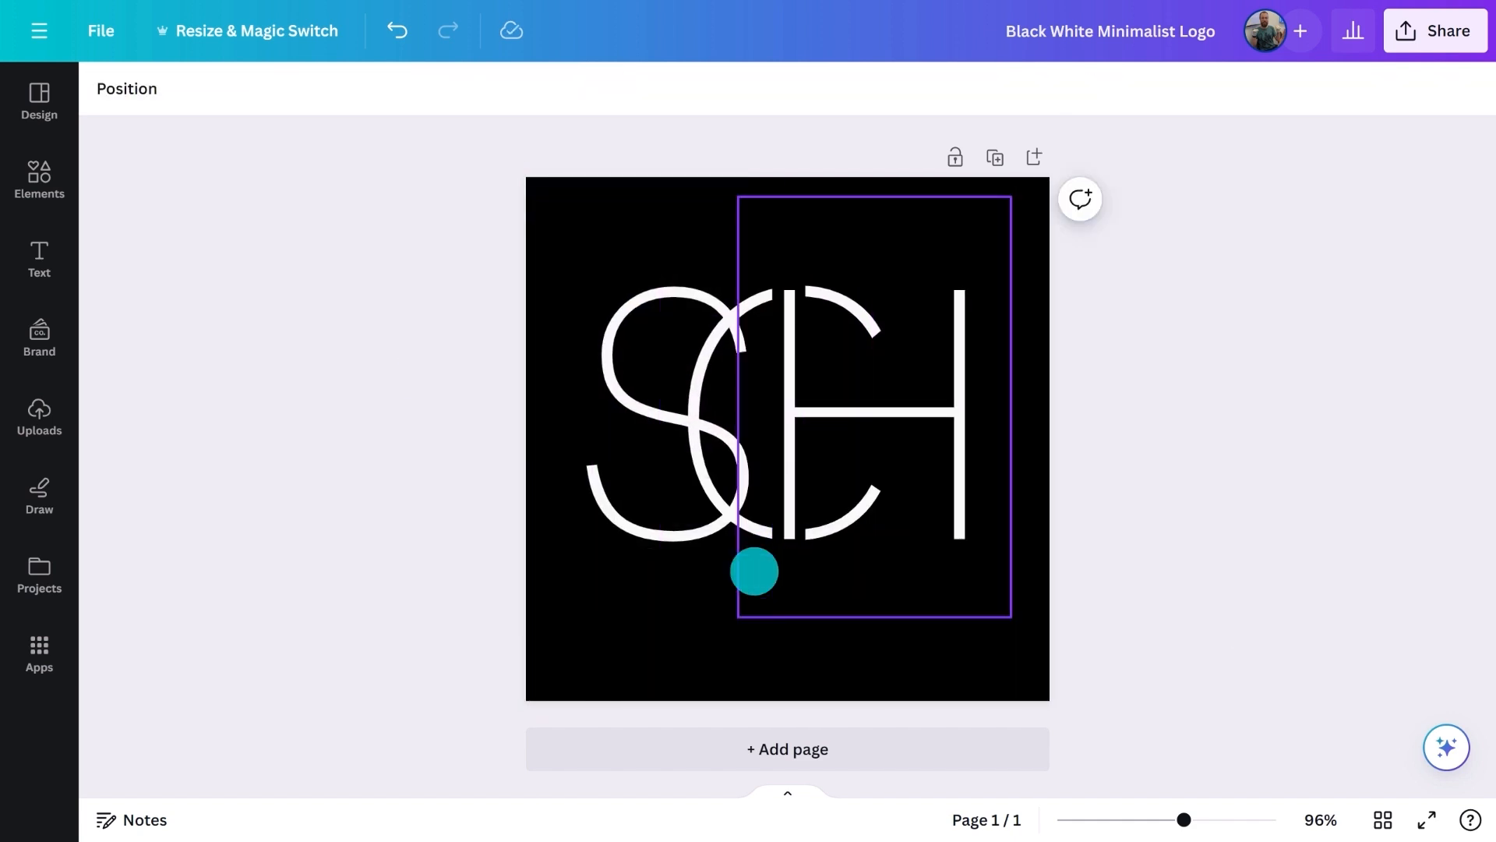
# Insert a rectangle over the monogram, make it narrower and colour it black
pyautogui.press('r')
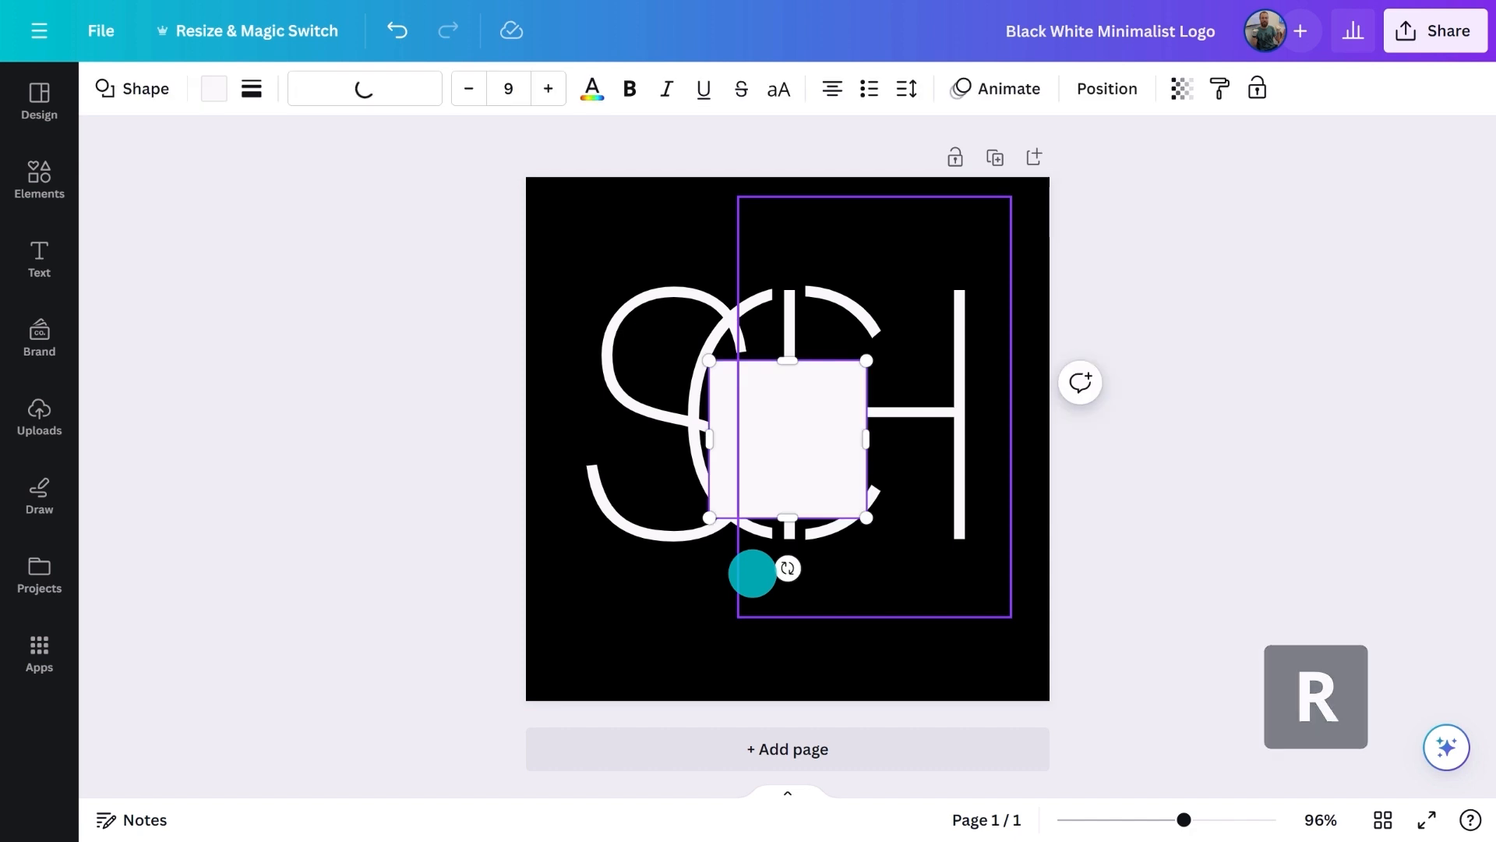
pyautogui.moveTo(865, 434); pyautogui.dragTo(800, 431)
pyautogui.moveTo(704, 430); pyautogui.dragTo(731, 362)
pyautogui.click(209, 88)
pyautogui.click(244, 223)
# Rotate and duplicate the black rectangle so three angled bars cover the places where S and C cross
pyautogui.moveTo(708, 456); pyautogui.dragTo(805, 421)
pyautogui.moveTo(768, 364); pyautogui.dragTo(718, 448)
pyautogui.moveTo(772, 516); pyautogui.dragTo(797, 450)
pyautogui.moveTo(711, 412); pyautogui.dragTo(739, 516)
pyautogui.moveTo(831, 550); pyautogui.dragTo(814, 436)
pyautogui.moveTo(742, 484); pyautogui.dragTo(754, 501)
# Select the three black bars and move them in the layer order between the S and the C
pyautogui.keyDown('shift'); pyautogui.click(658, 414); pyautogui.keyUp('shift')
pyautogui.keyDown('shift'); pyautogui.click(717, 314); pyautogui.keyUp('shift')
pyautogui.click(1133, 88)
pyautogui.moveTo(449, 310); pyautogui.dragTo(358, 748)
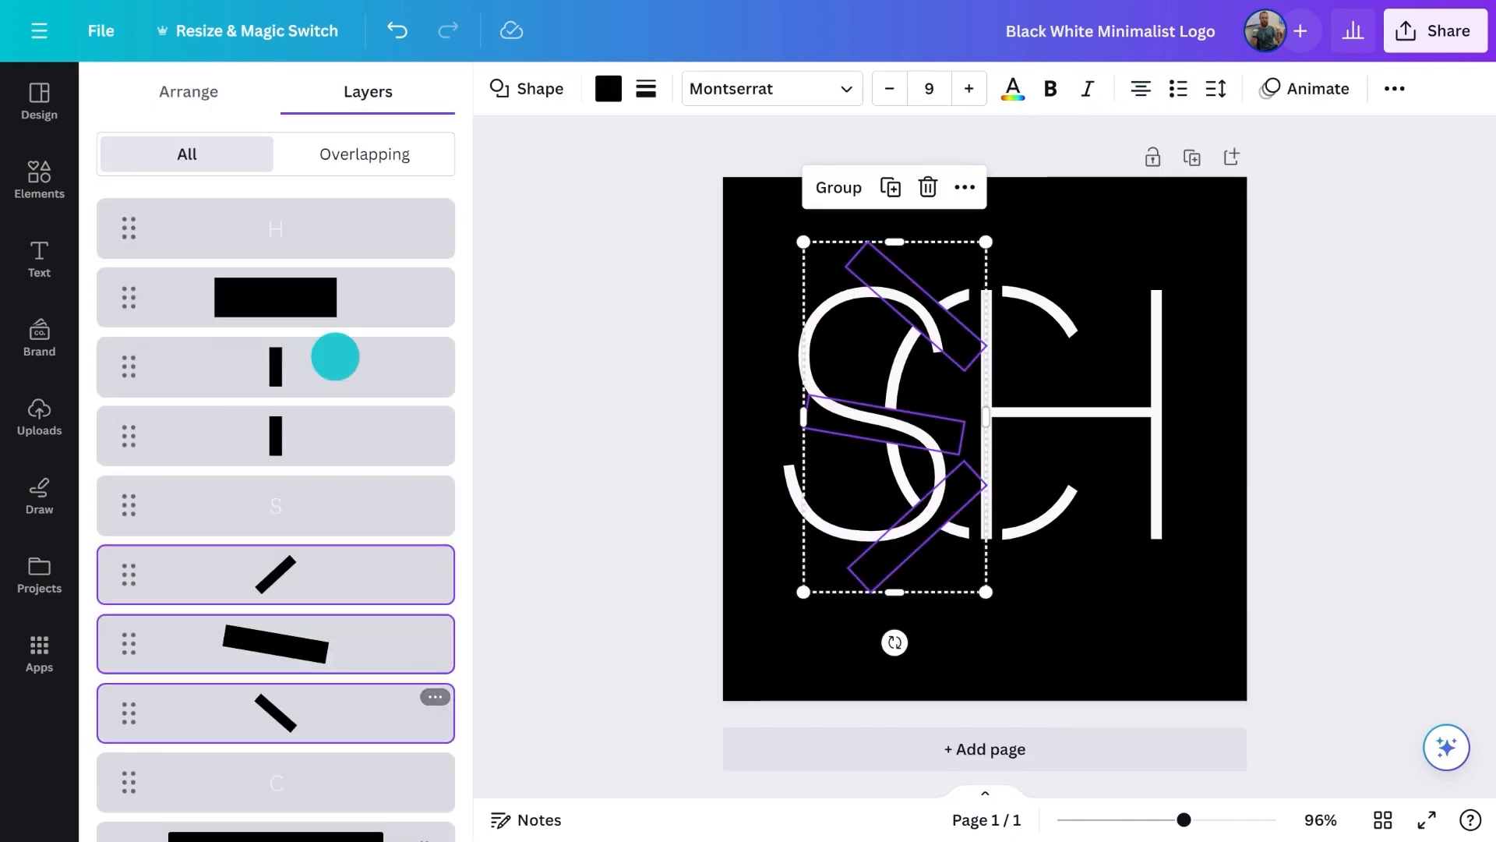
pyautogui.click(471, 241)
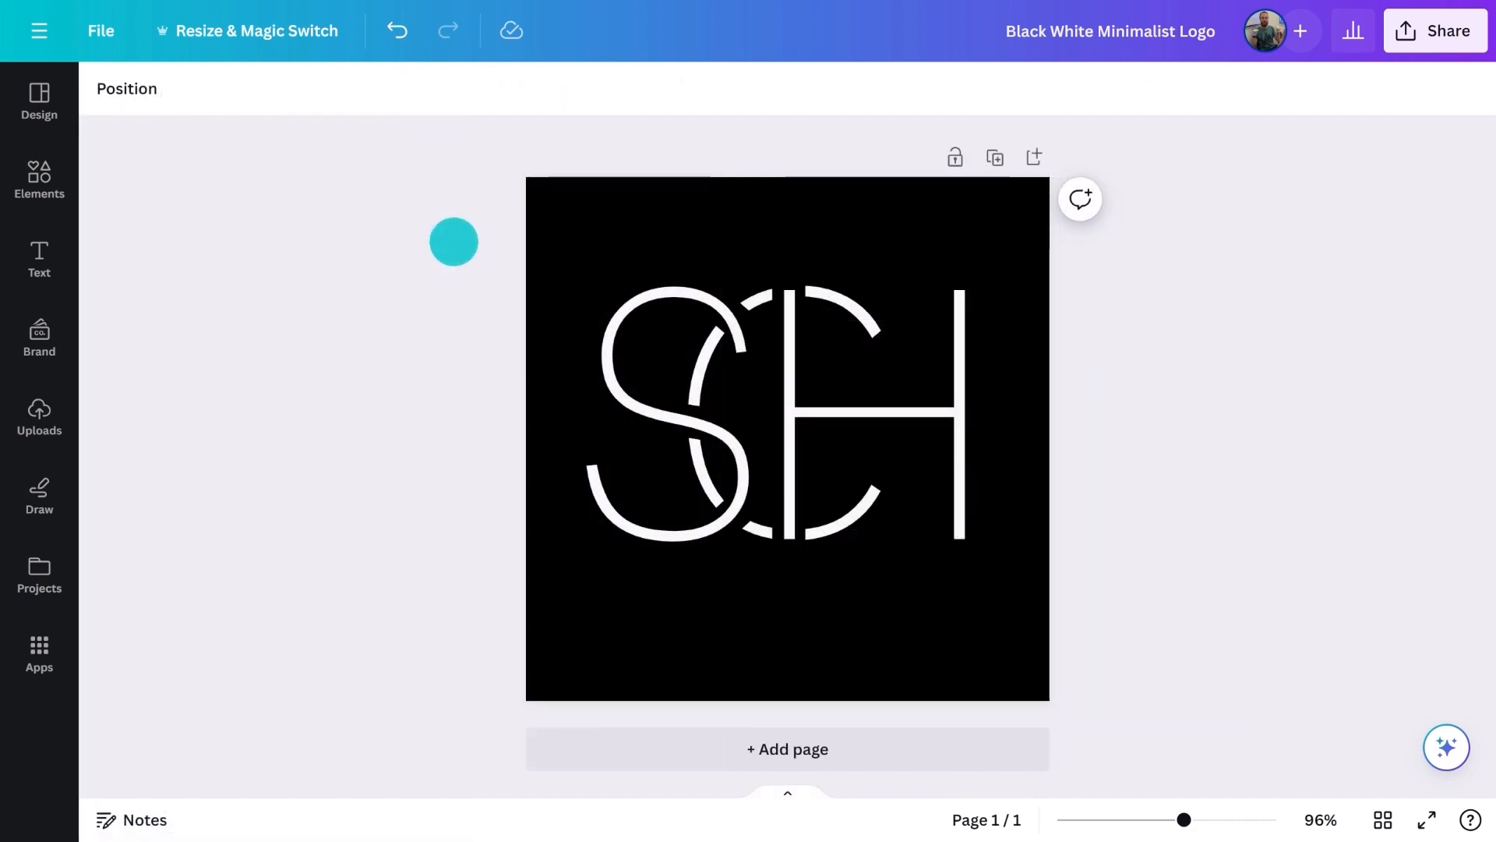
# Search the elements for "pattern" and limit the results to graphics
pyautogui.click(46, 183)
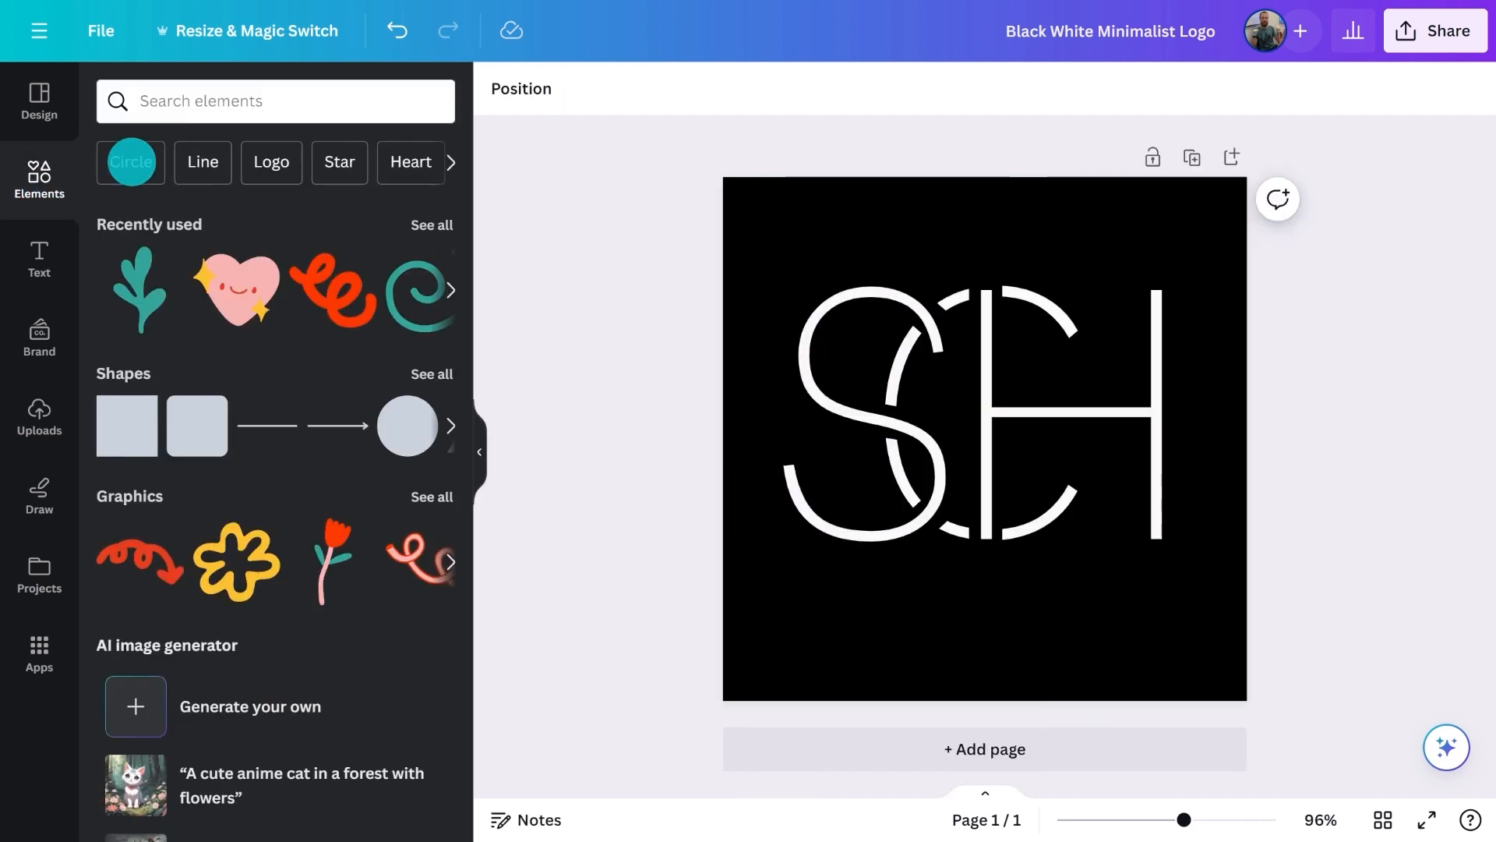
pyautogui.click(338, 107)
pyautogui.write('pattern')
pyautogui.press('Return')
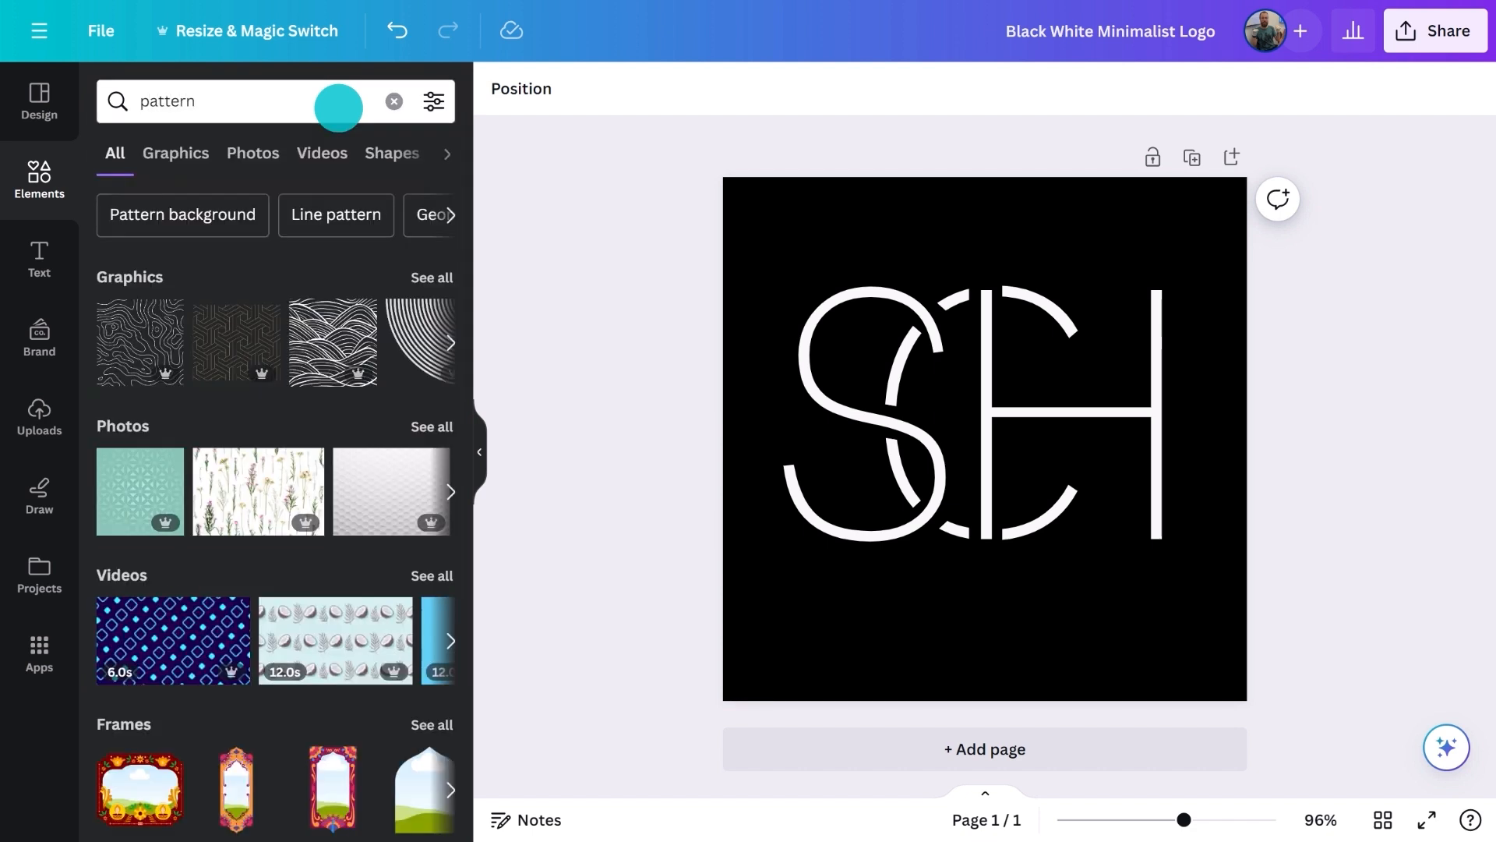
pyautogui.click(185, 148)
# Add the wavy halftone pattern graphic and enlarge it to cover the SCH letters
pyautogui.click(238, 423)
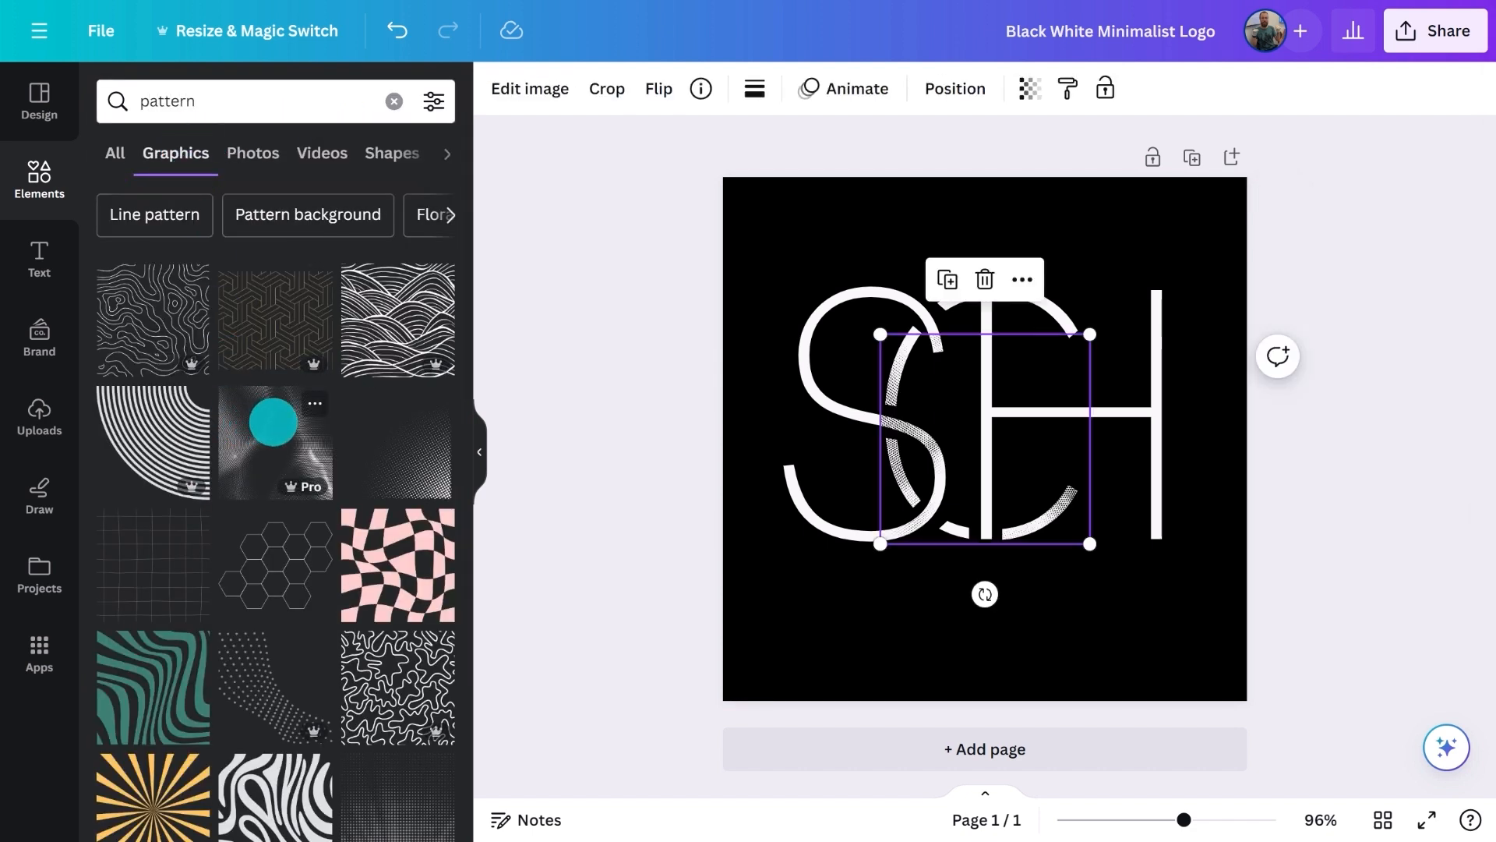
pyautogui.moveTo(877, 328); pyautogui.dragTo(776, 231)
pyautogui.moveTo(1090, 543); pyautogui.dragTo(1229, 618)
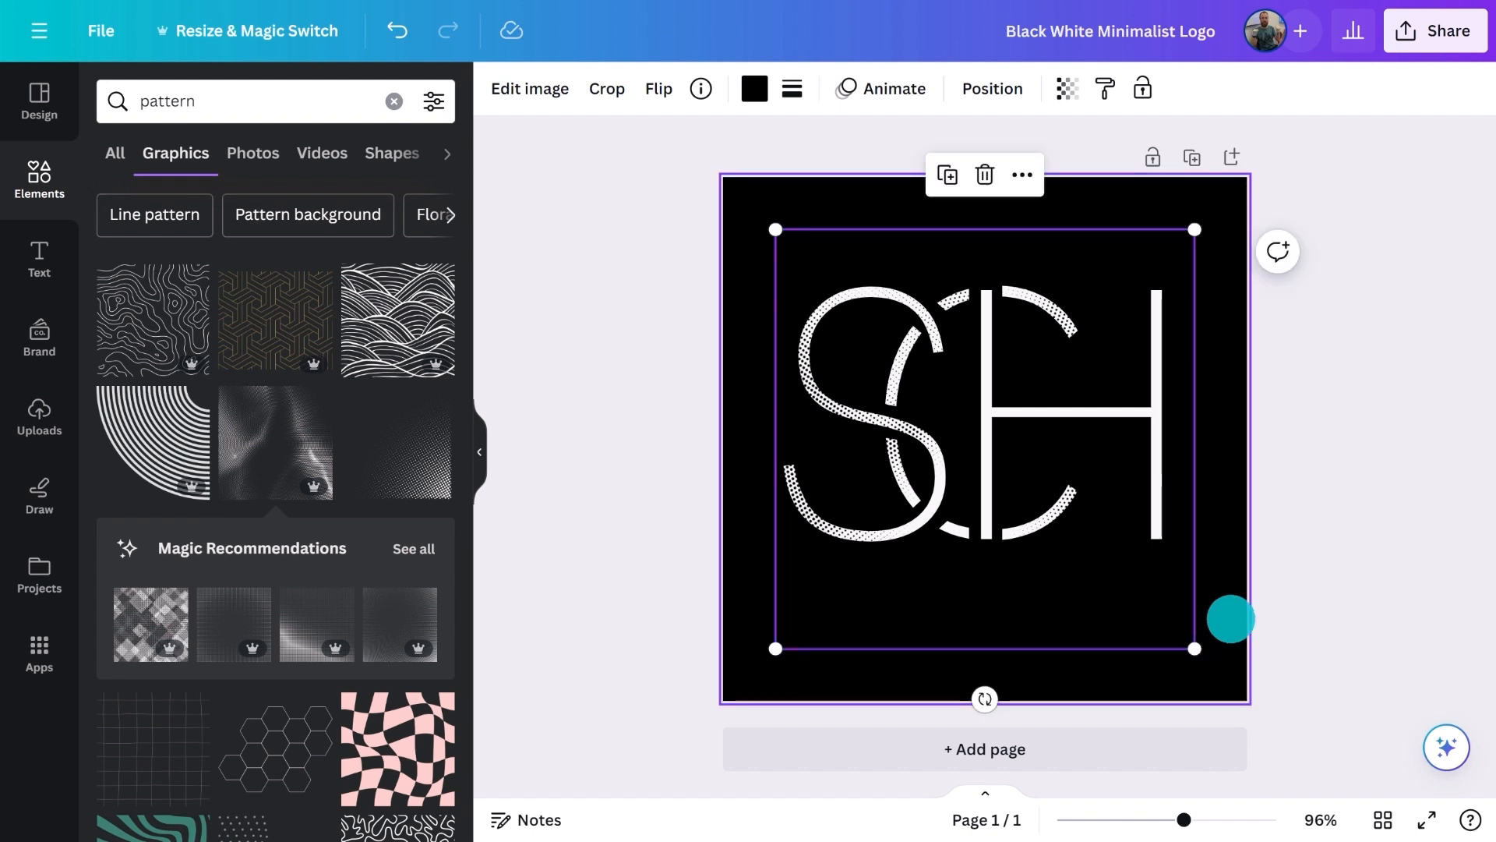
# Browse further through the pattern graphics and add the horizontal strip of fading dots
pyautogui.scroll(-6, 401, 517)
pyautogui.scroll(-6, 399, 518)
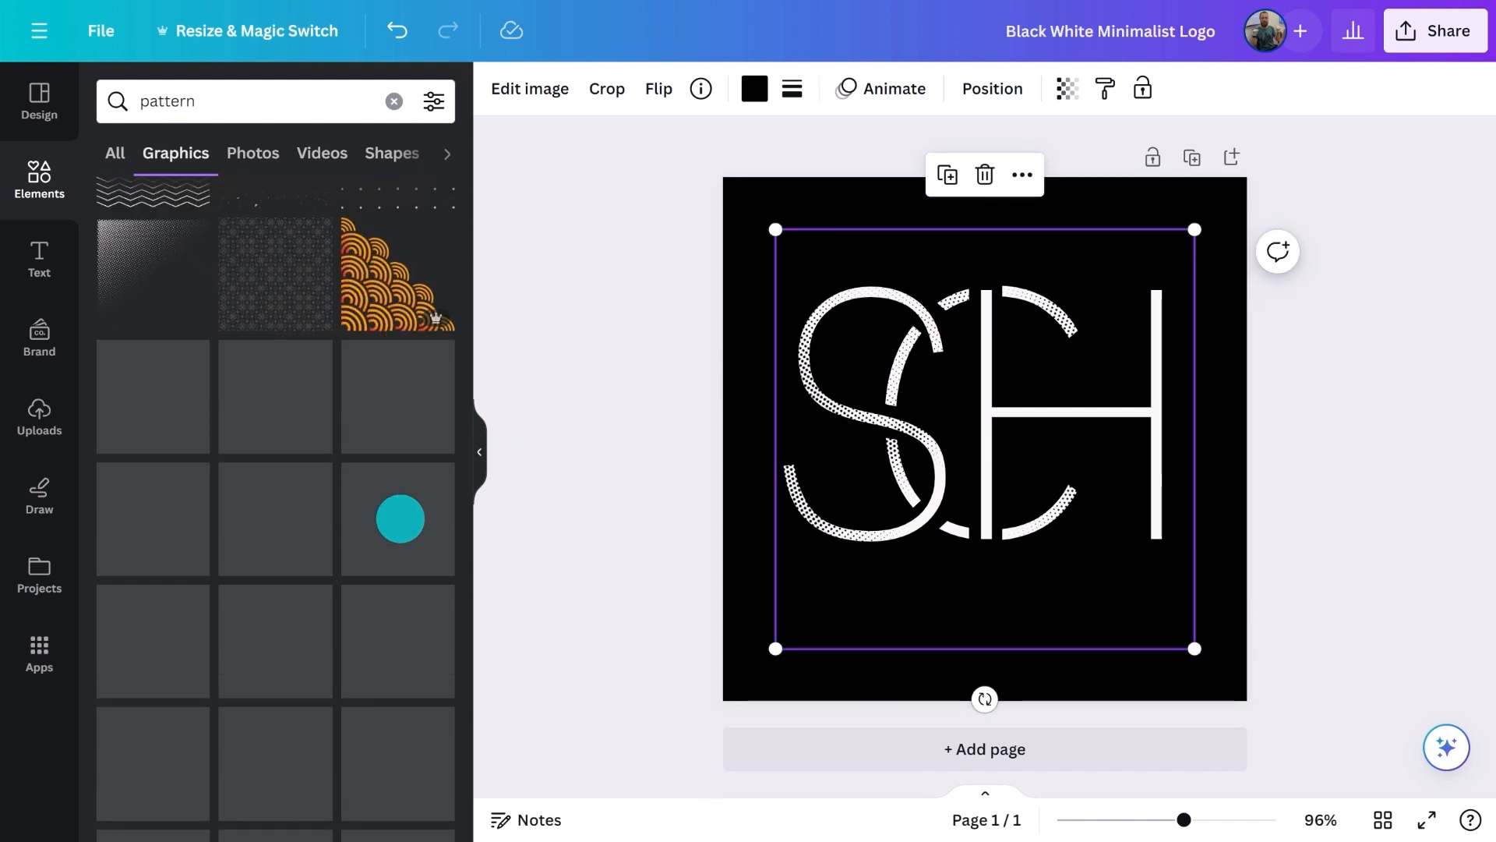
pyautogui.scroll(-4, 399, 518)
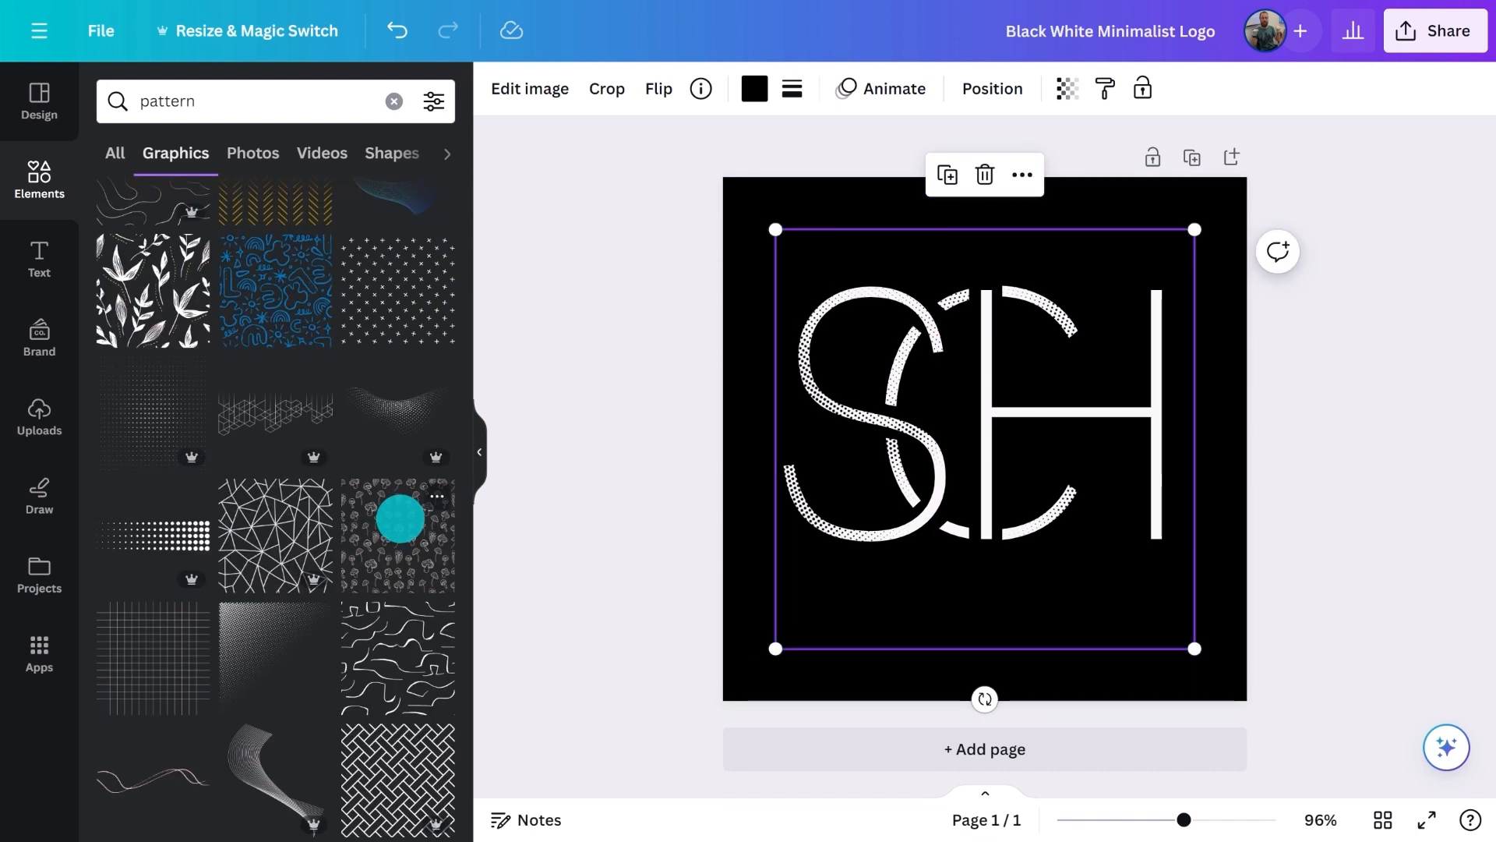
pyautogui.click(170, 530)
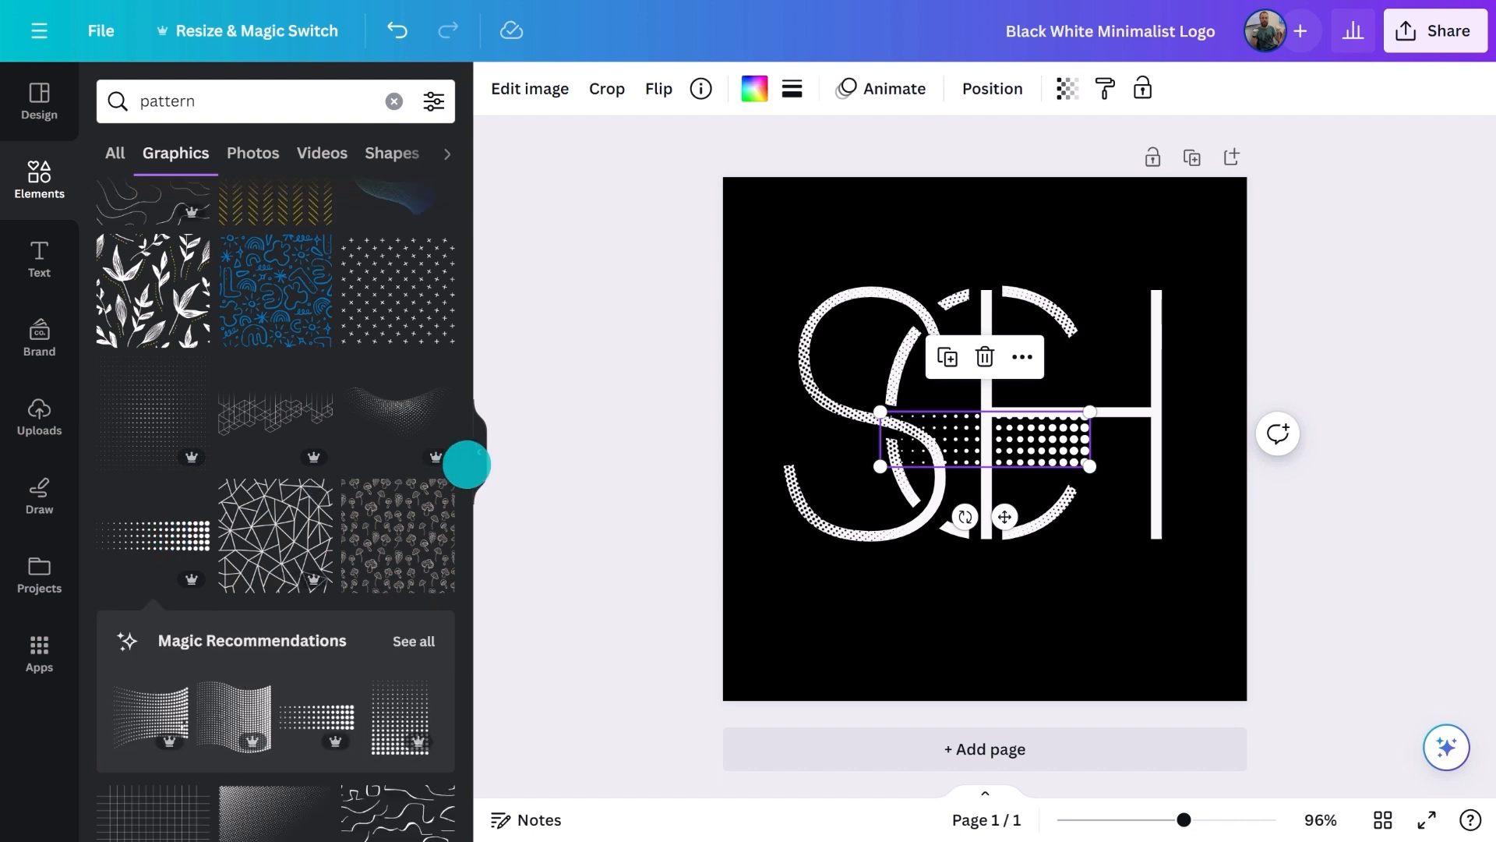
# Shrink the fading dot strip and place copies at the open stroke ends of the S, C and H
pyautogui.click(468, 461)
pyautogui.moveTo(678, 468); pyautogui.dragTo(628, 451)
pyautogui.press('alt')
pyautogui.moveTo(604, 517); pyautogui.dragTo(634, 324)
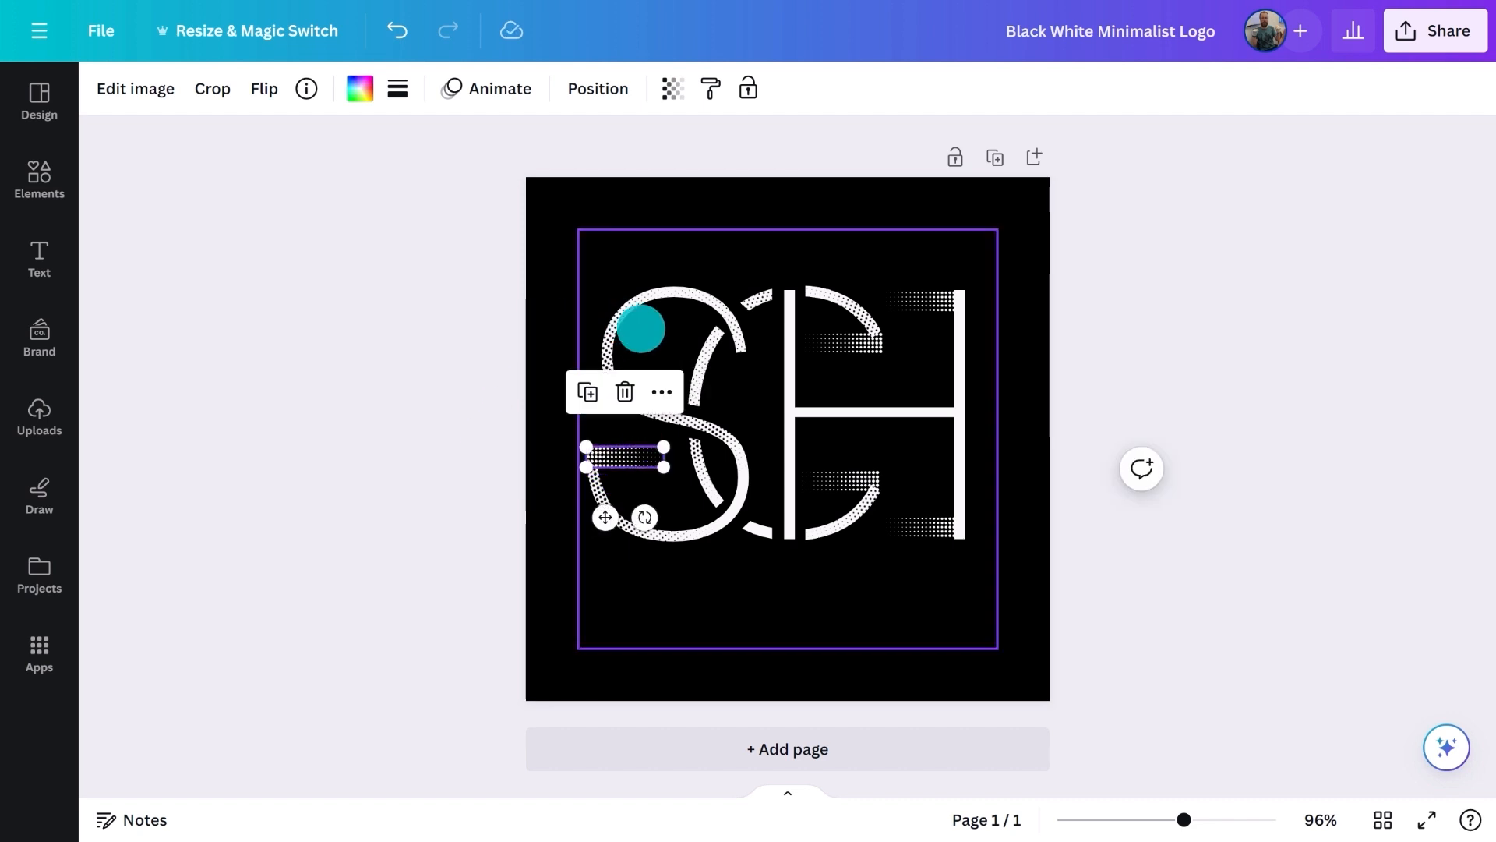
# Rotate the small dot strips so they fade away diagonally from the letters' stroke ends
pyautogui.click(454, 392)
pyautogui.click(898, 307)
pyautogui.moveTo(904, 330); pyautogui.dragTo(932, 311)
pyautogui.click(931, 525)
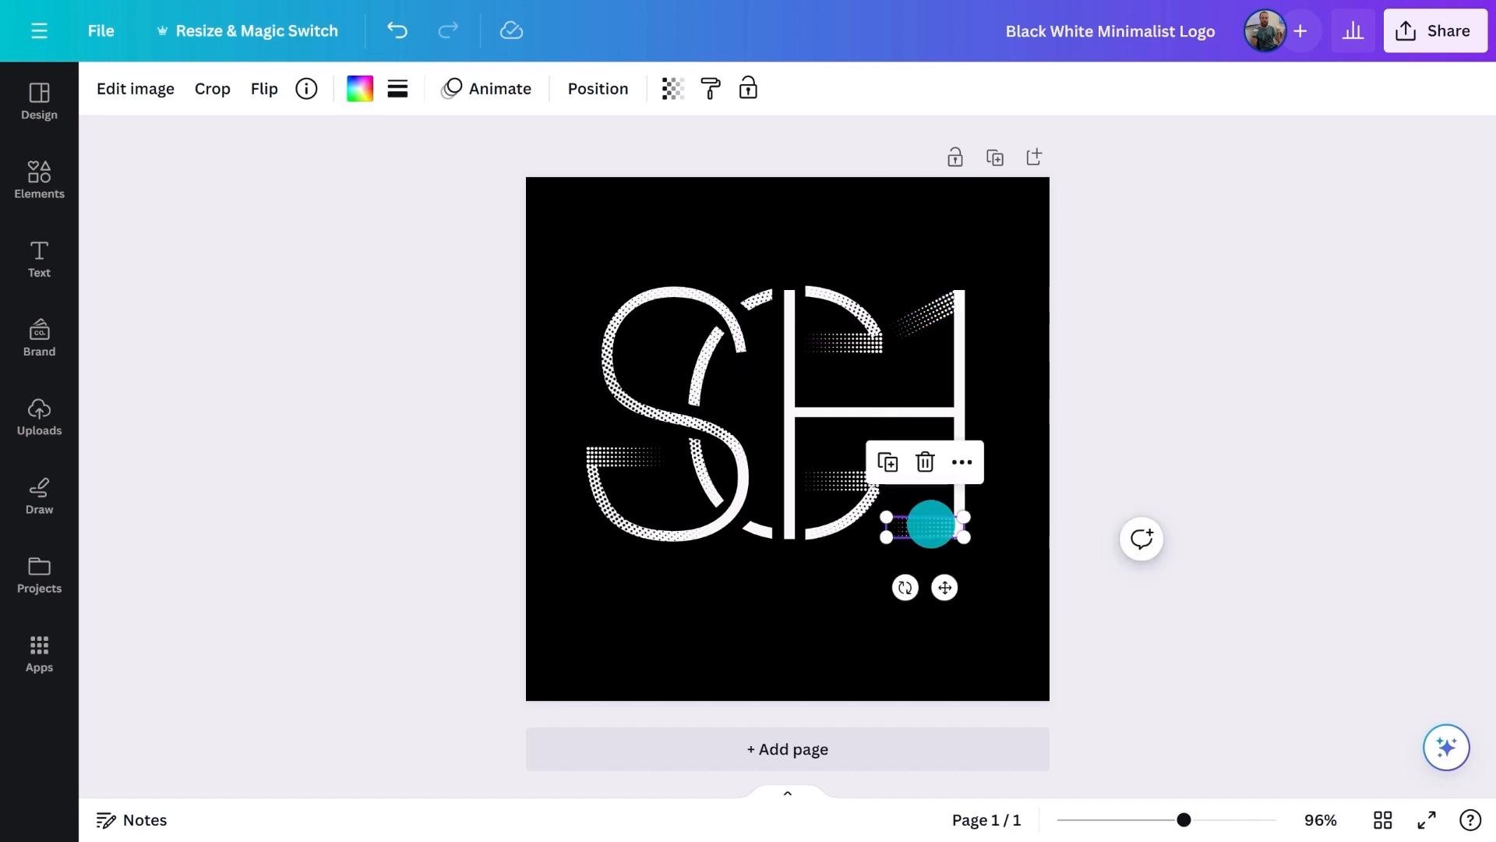
pyautogui.moveTo(897, 589); pyautogui.dragTo(905, 527)
pyautogui.click(427, 441)
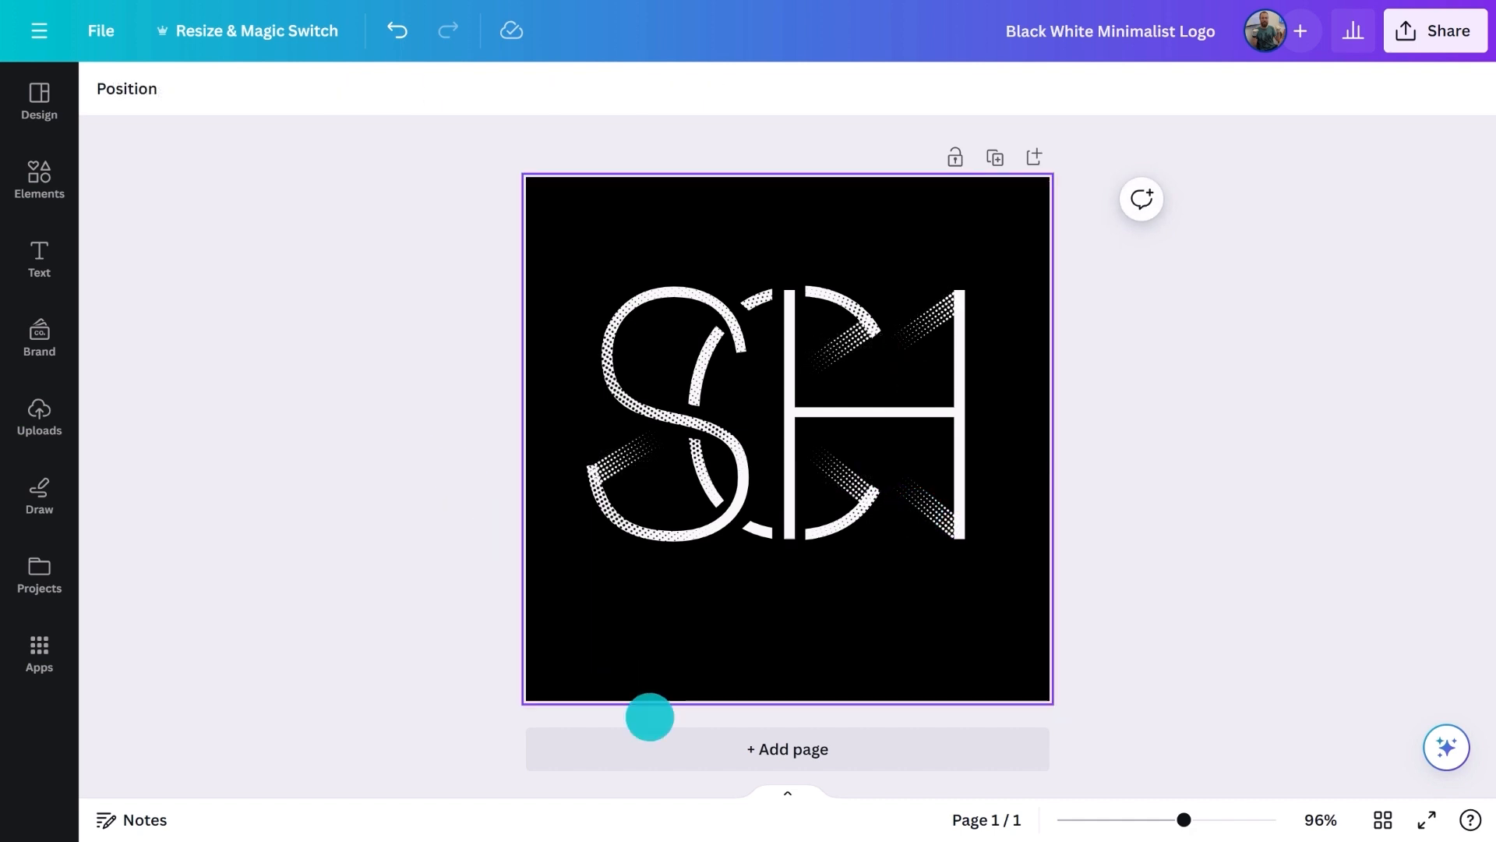
# Add a second page and apply the stacked MOON logo template to it
pyautogui.click(675, 749)
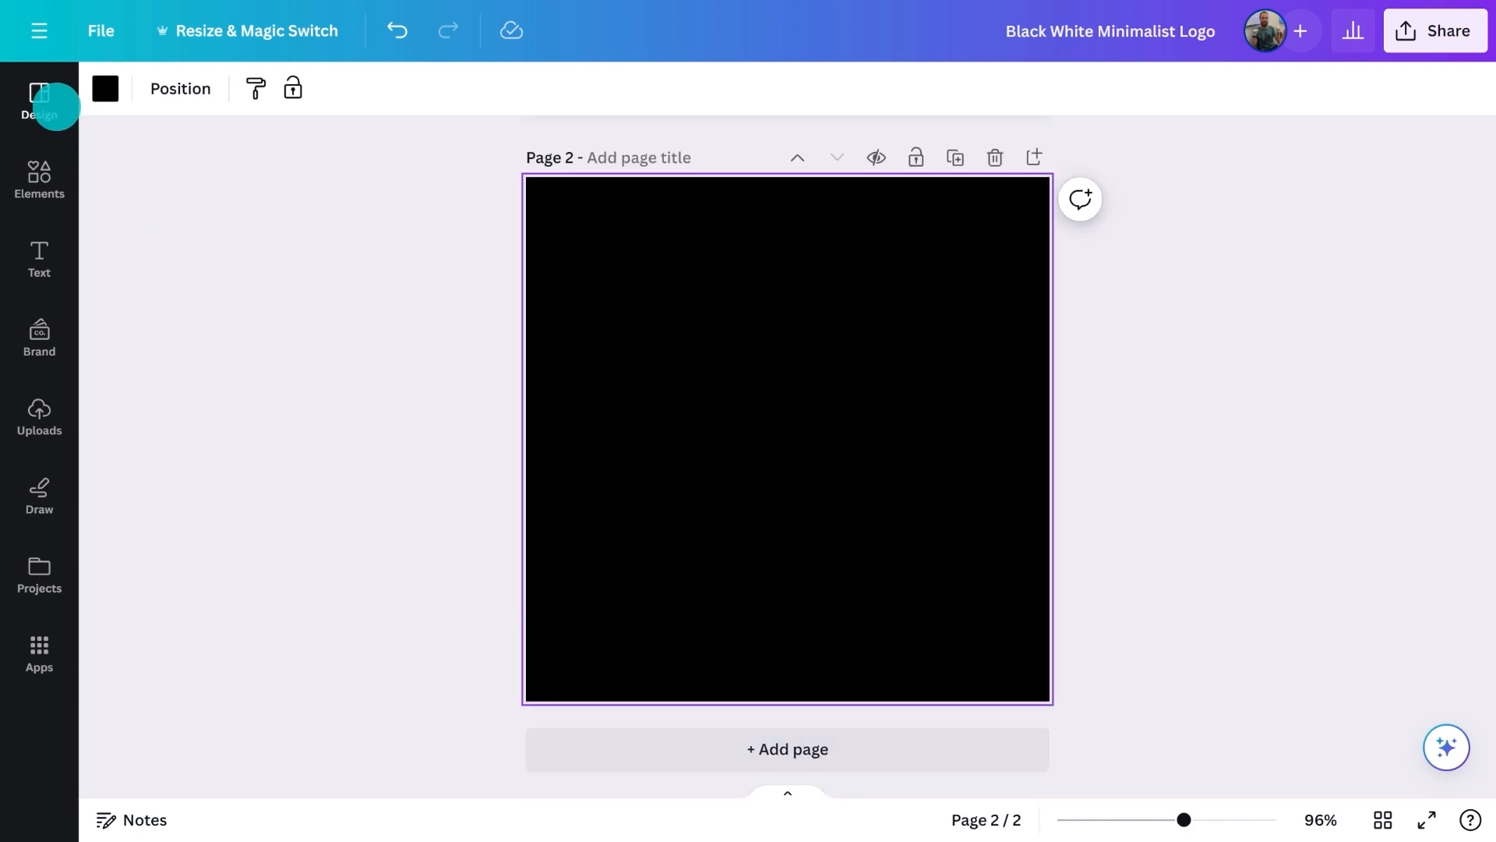
pyautogui.click(52, 102)
pyautogui.scroll(-10, 251, 482)
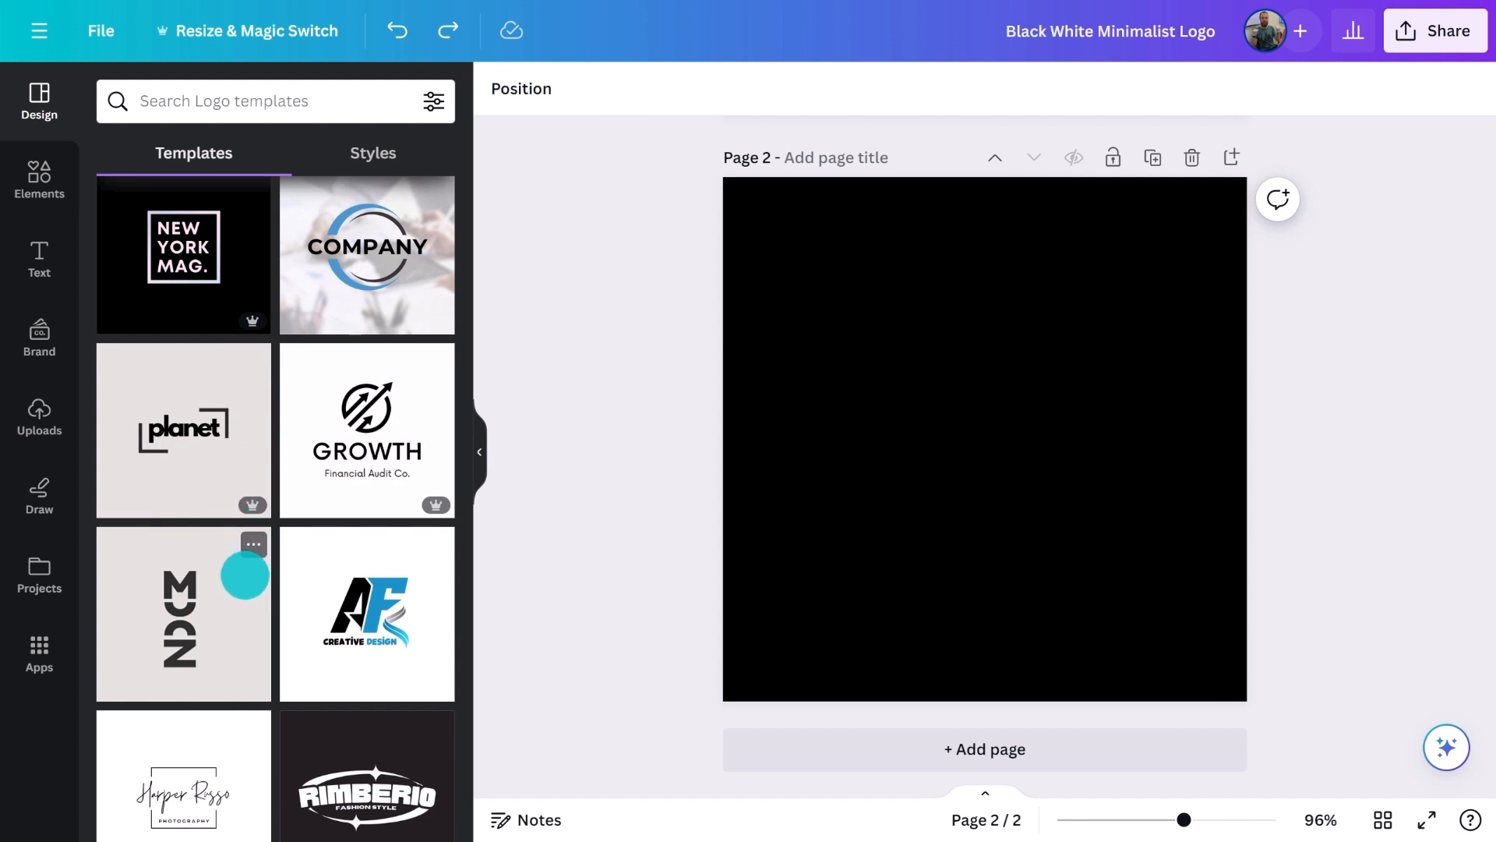
pyautogui.click(244, 575)
pyautogui.click(481, 449)
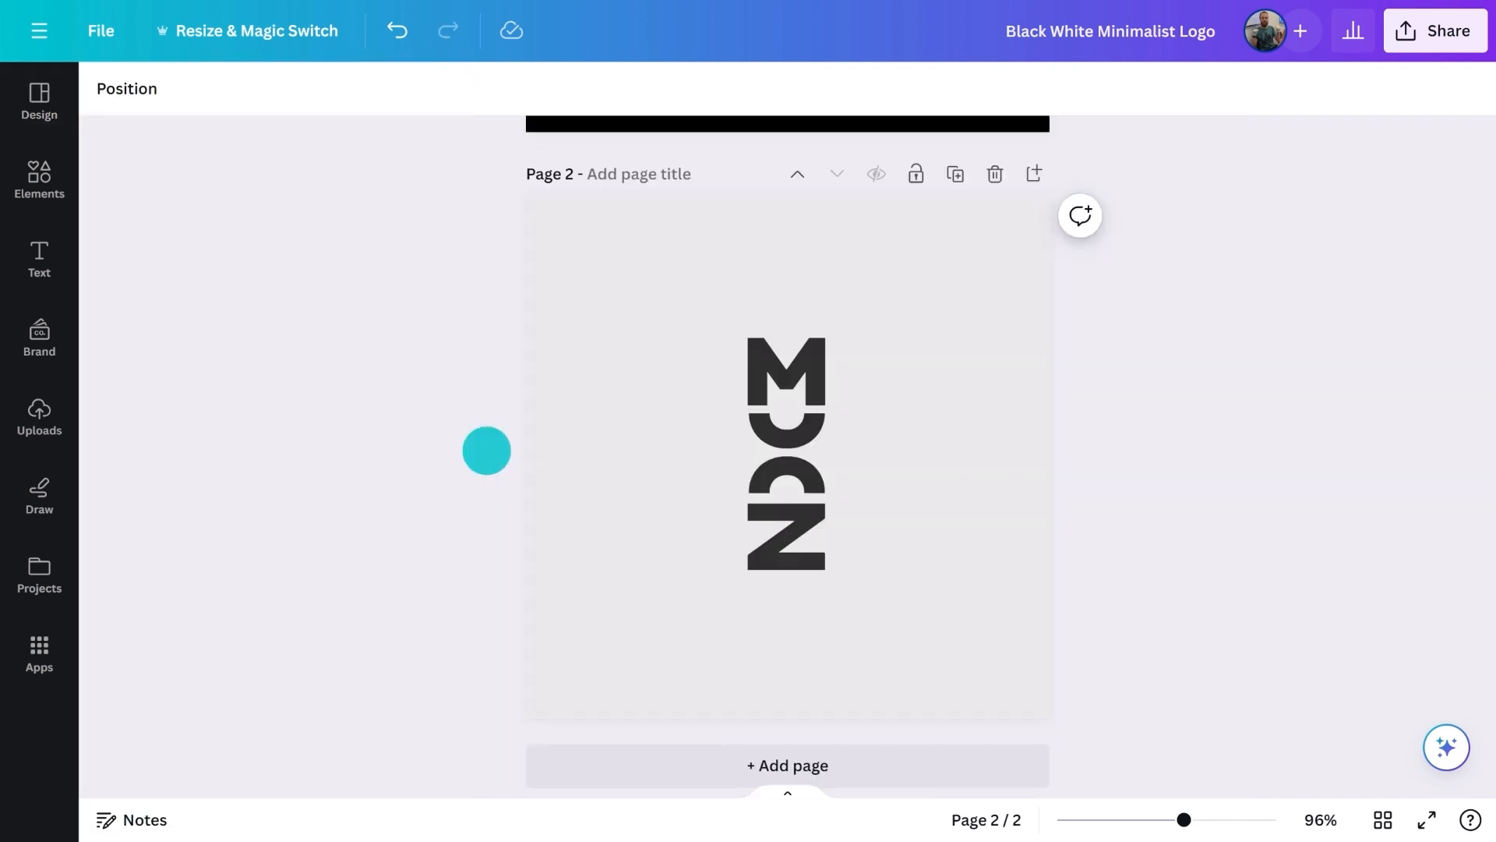
# Pull the two O letters and the N out of the stacked MOON logo and undo the moves
pyautogui.moveTo(791, 431); pyautogui.dragTo(664, 450)
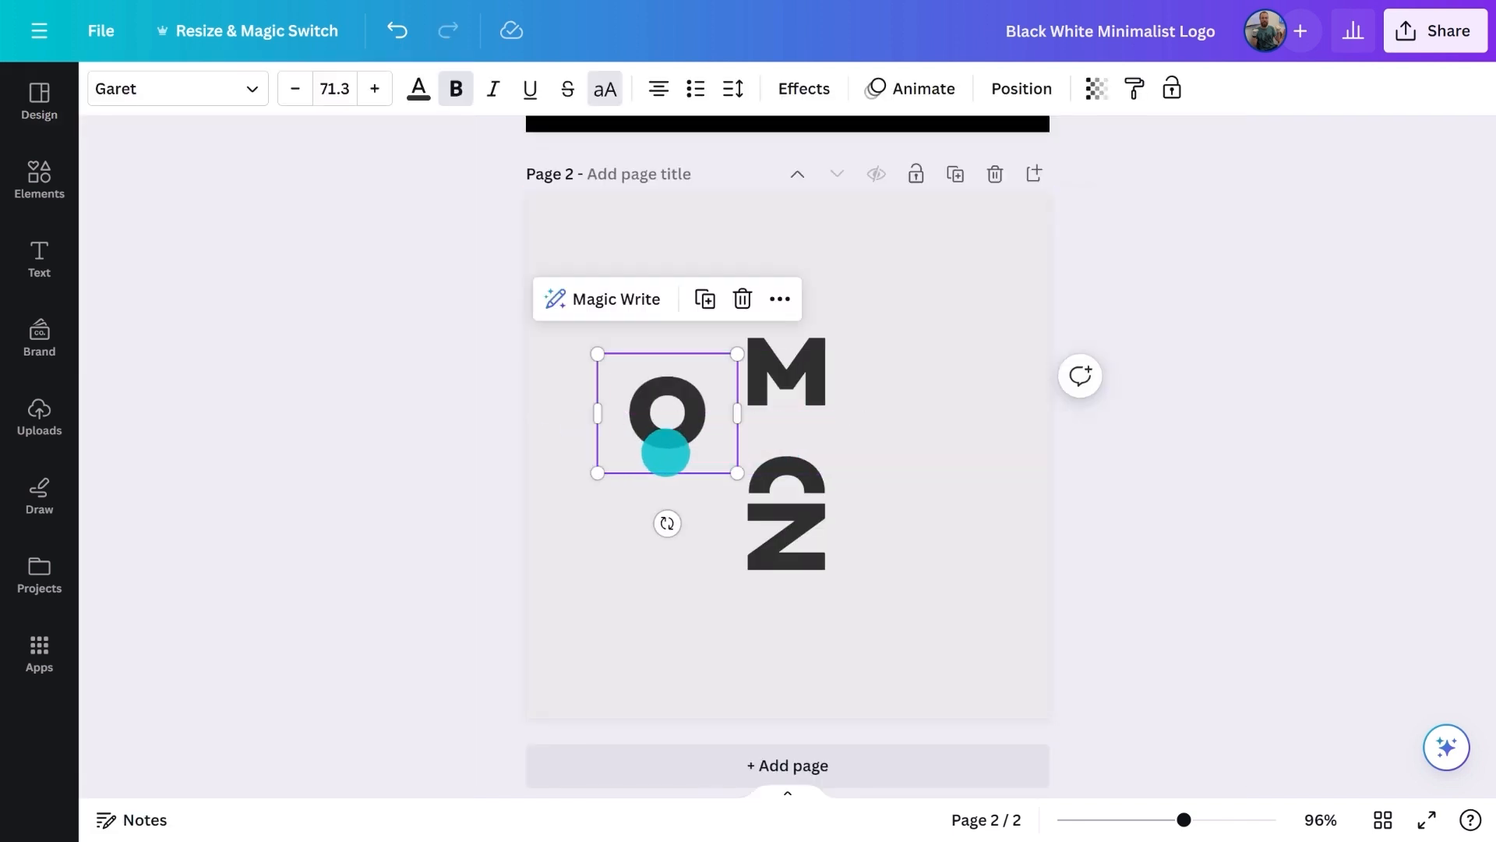
pyautogui.moveTo(775, 514); pyautogui.dragTo(722, 515)
pyautogui.moveTo(798, 484); pyautogui.dragTo(912, 458)
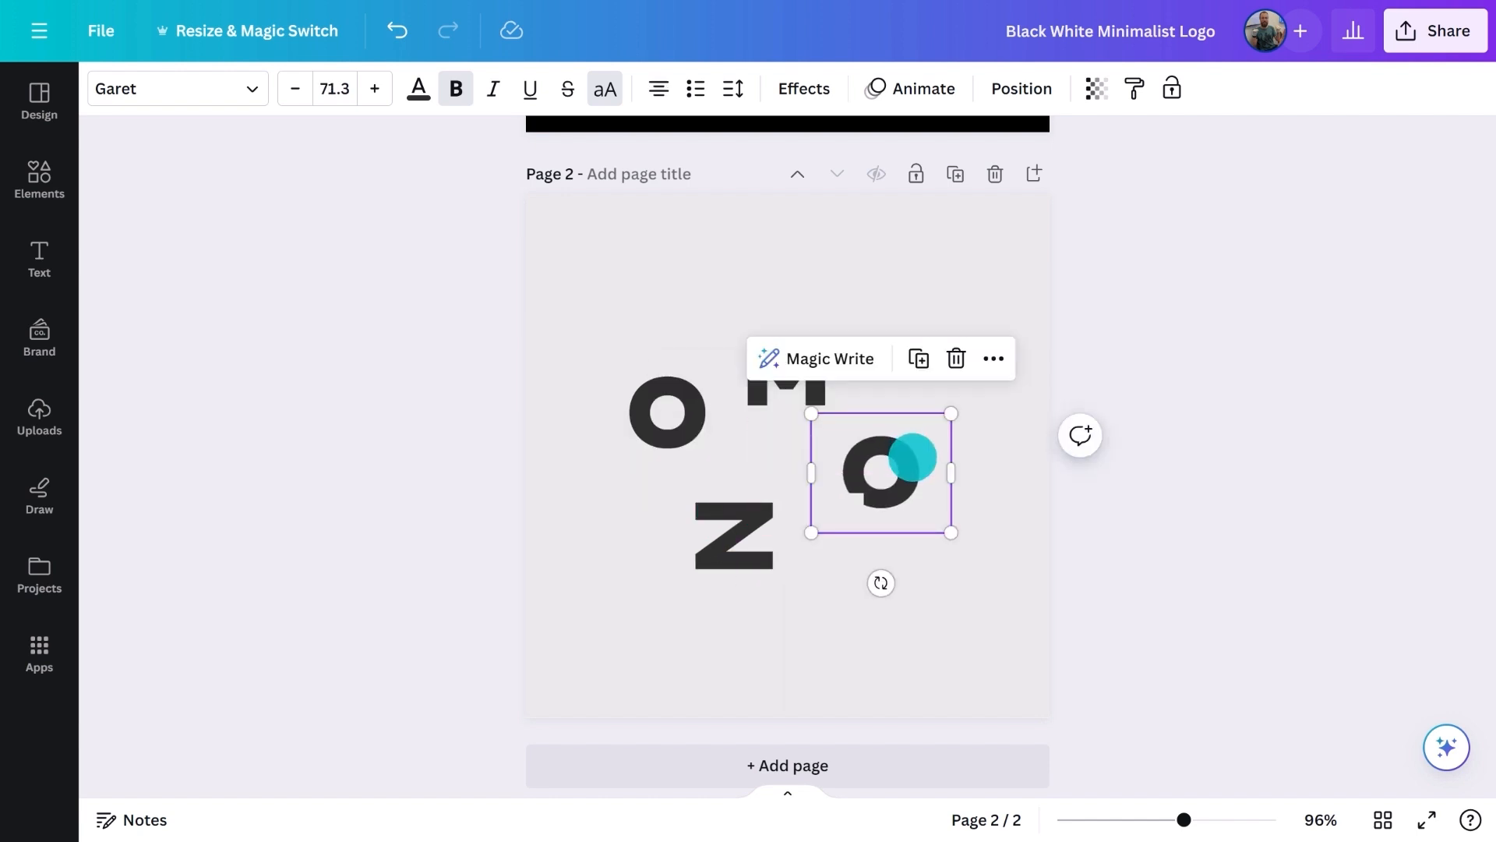
pyautogui.hotkey('ctrl', 'z')
pyautogui.hotkey('ctrl', 'z')
pyautogui.hotkey('ctrl', 'z')
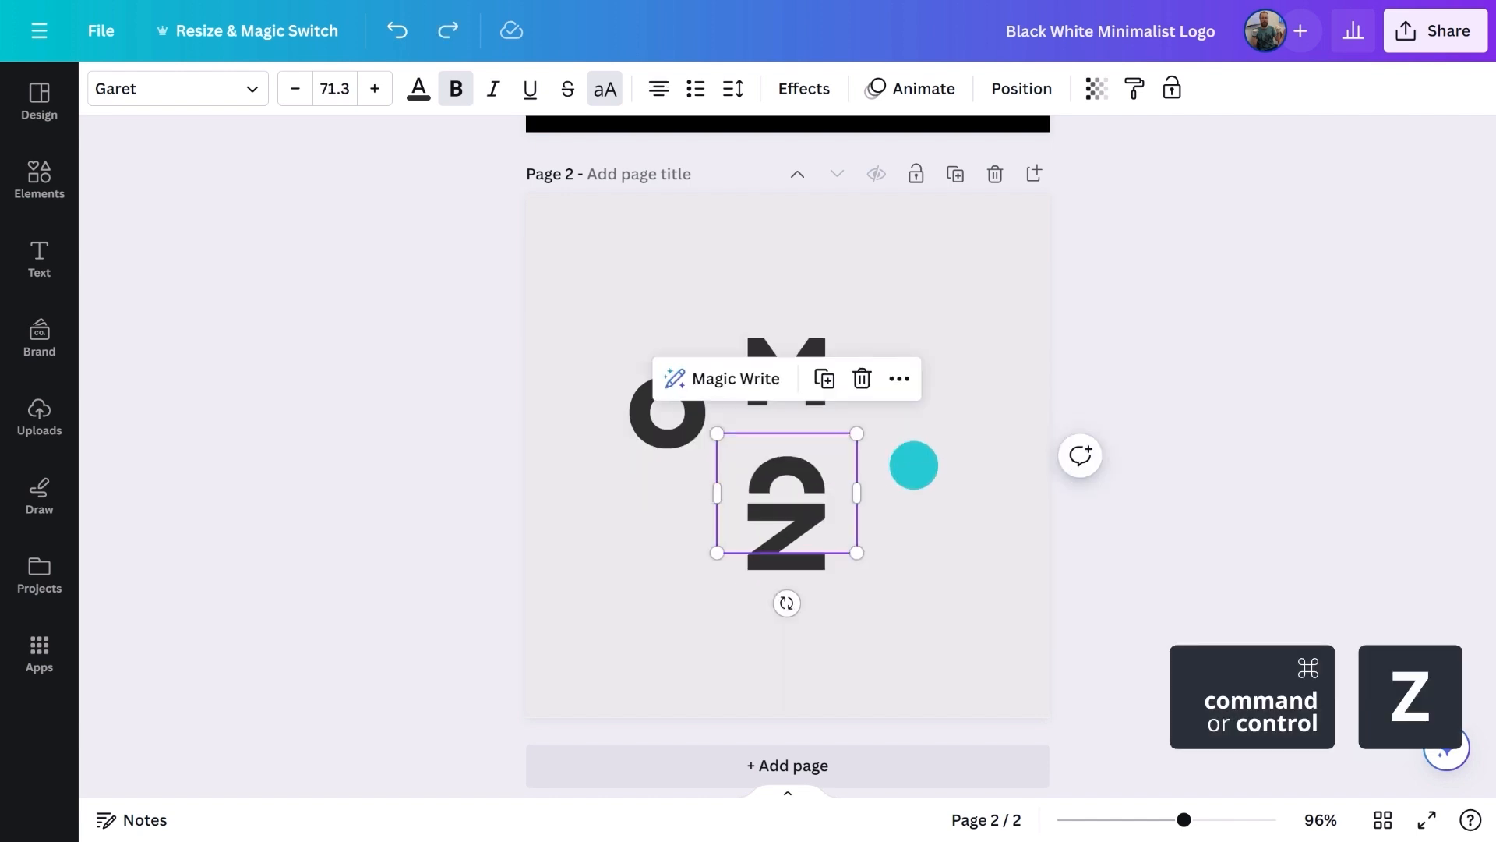
# Replace the M with S and the upper O with C in the stacked logo on page 2
pyautogui.click(808, 361)
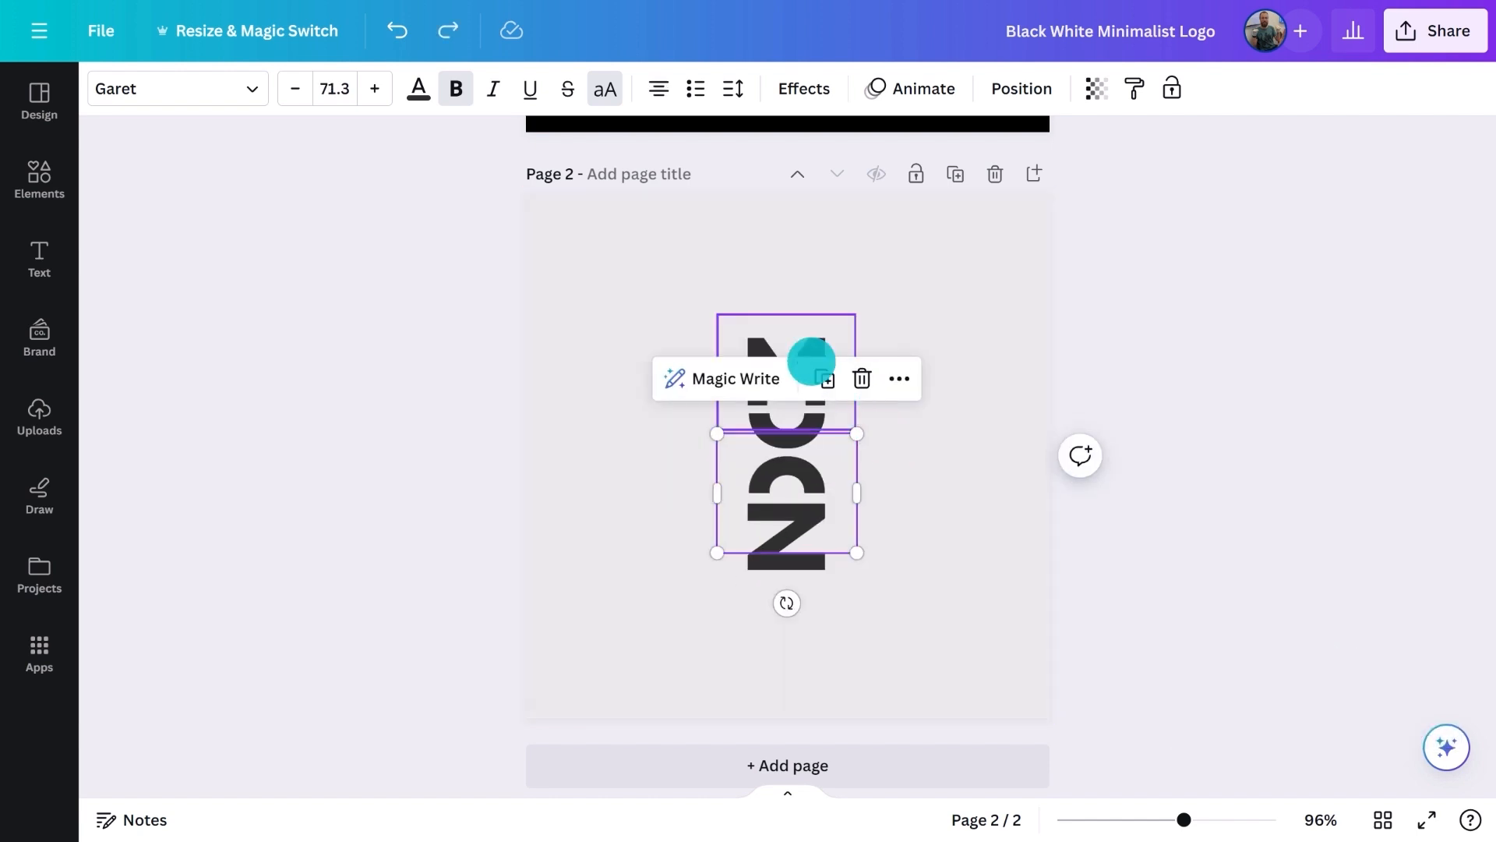
pyautogui.doubleClick(808, 360)
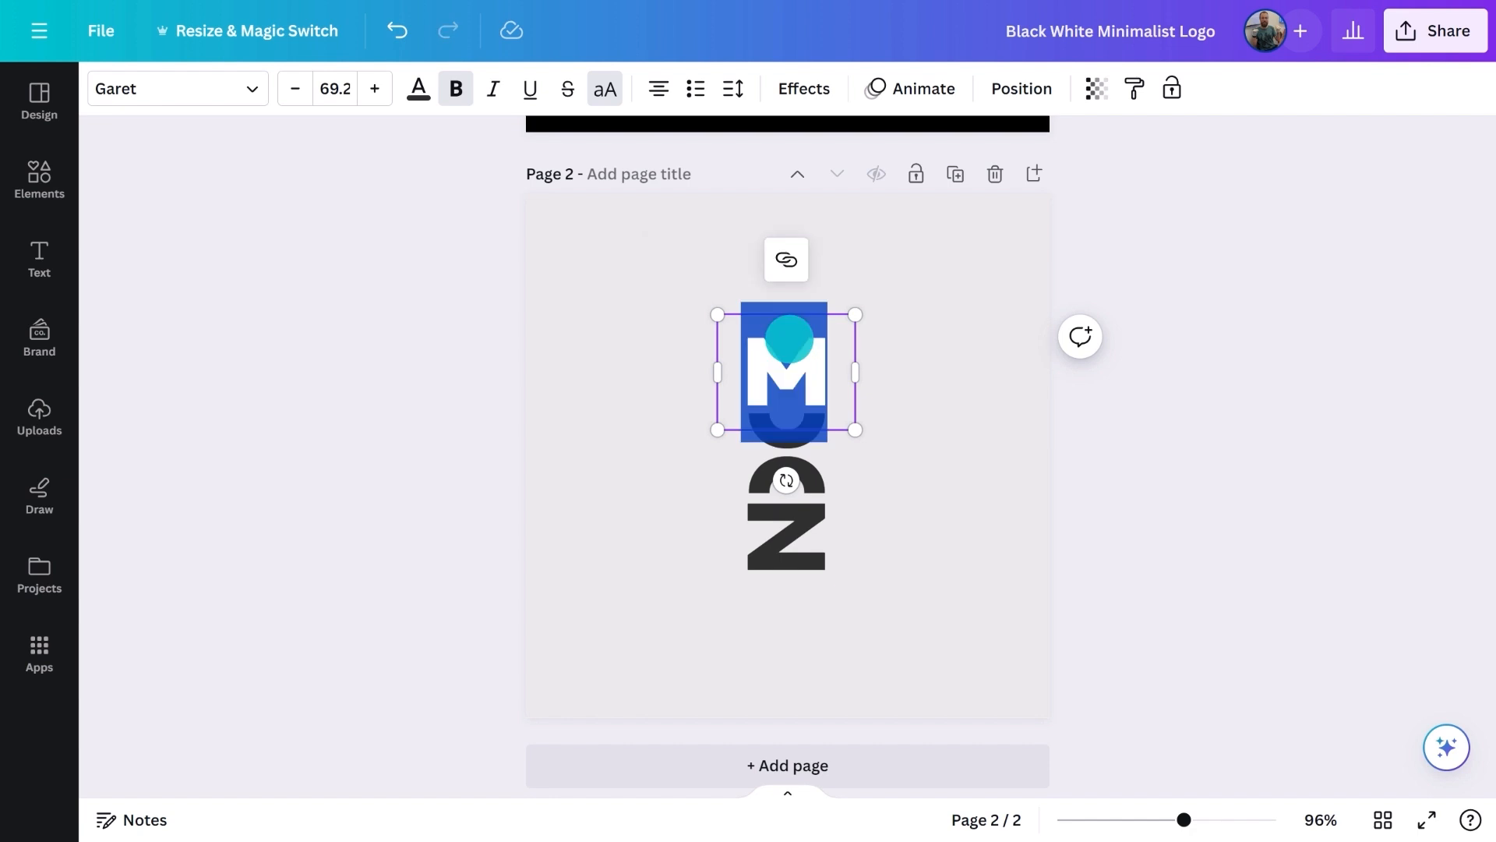
pyautogui.write('S')
pyautogui.click(774, 449)
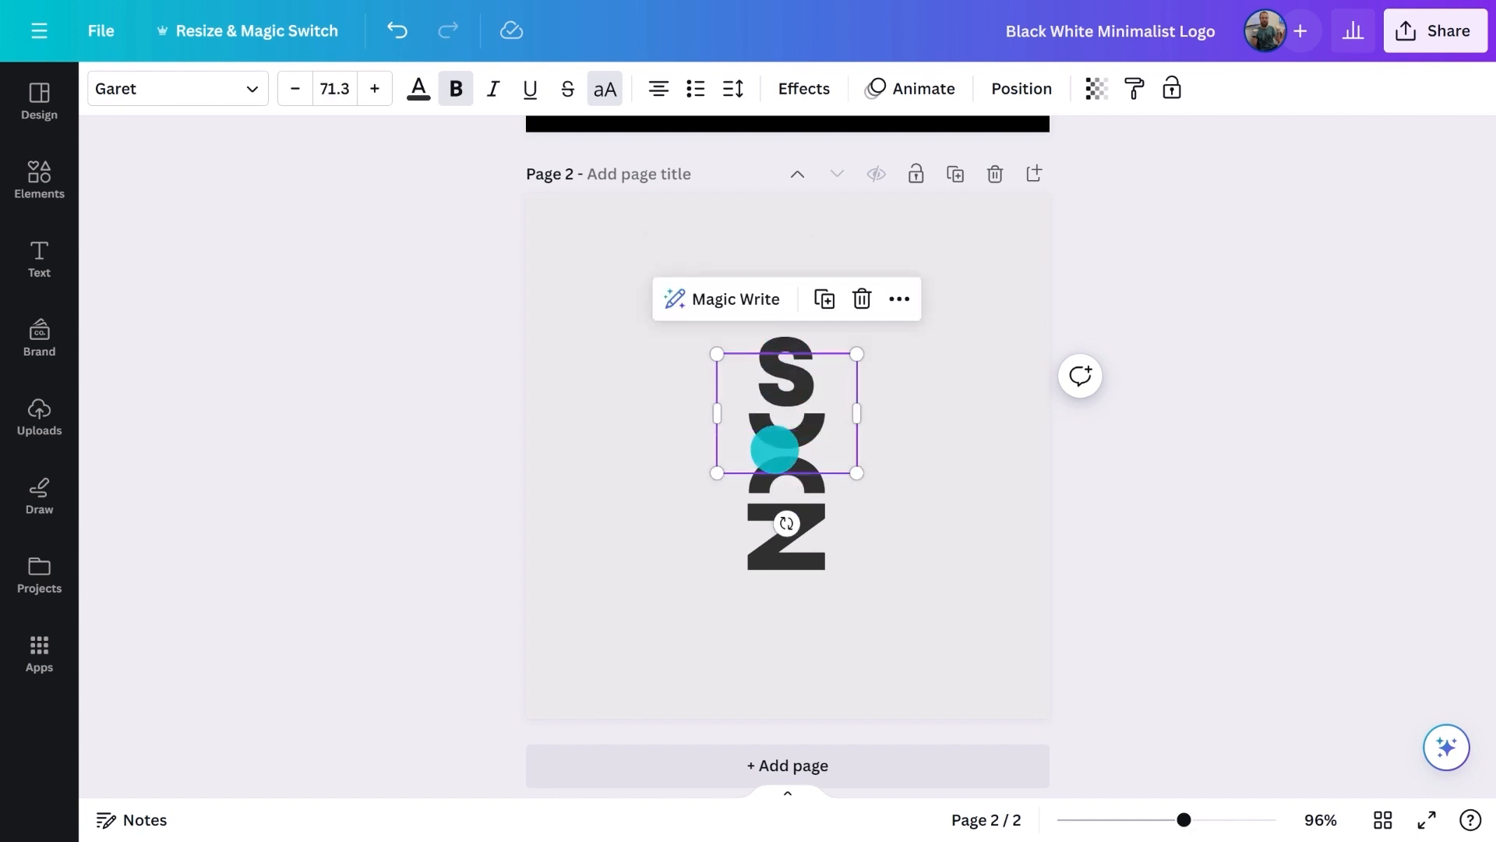
pyautogui.doubleClick(775, 450)
pyautogui.write('C')
pyautogui.click(378, 349)
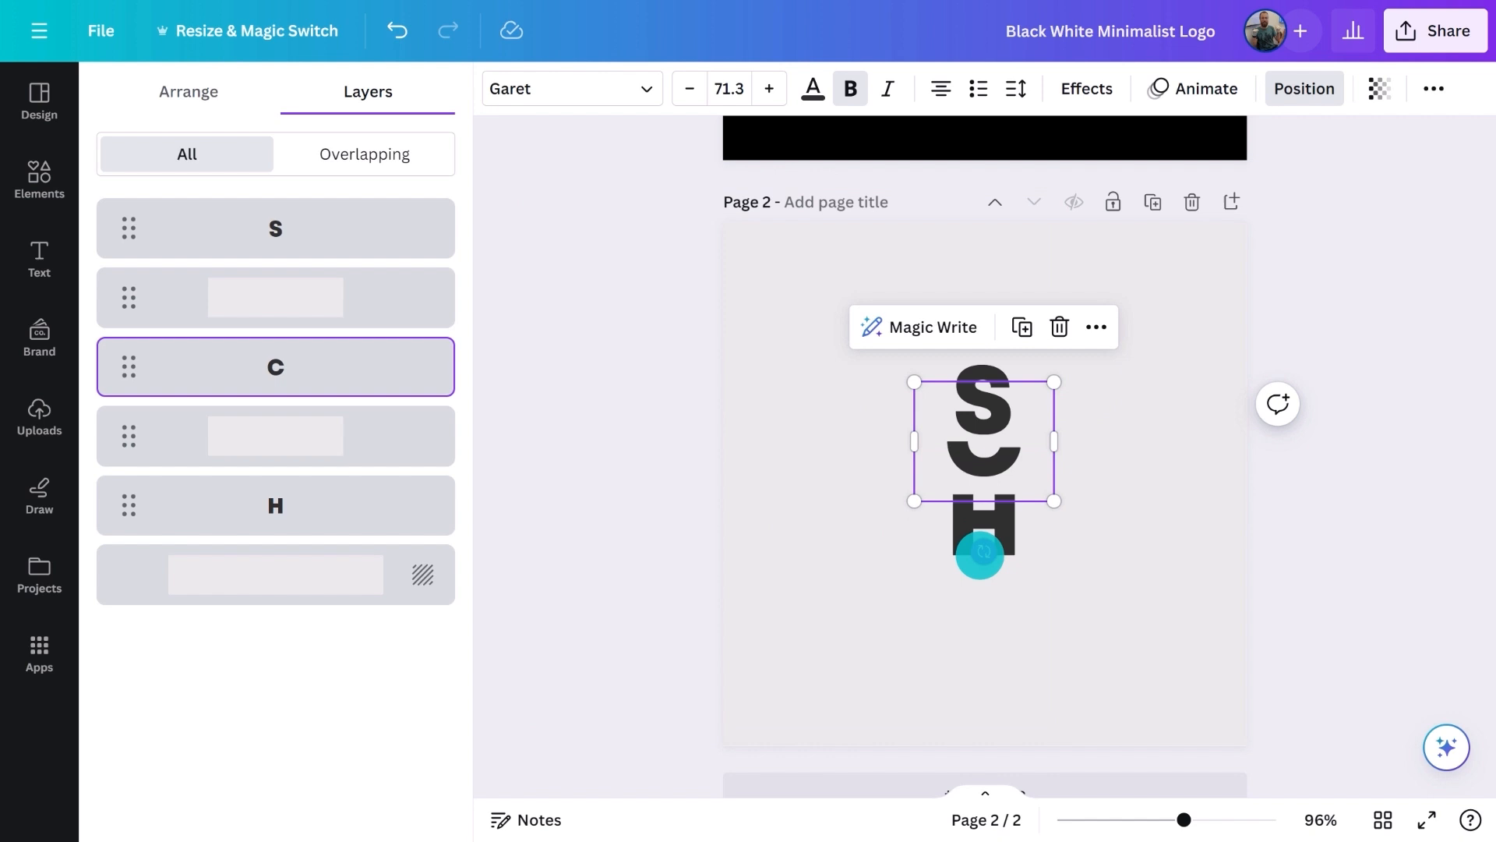
# Adjust the positions of the S, C and H in the stacked logo on page 2
pyautogui.moveTo(980, 554); pyautogui.dragTo(1073, 445)
pyautogui.keyDown('shift'); pyautogui.click(268, 243); pyautogui.keyUp('shift')
pyautogui.moveTo(974, 425); pyautogui.dragTo(971, 428)
# Add the potted hanging plant graphic and shrink it to hang beneath the S, over the bowl-shaped C
pyautogui.click(273, 436)
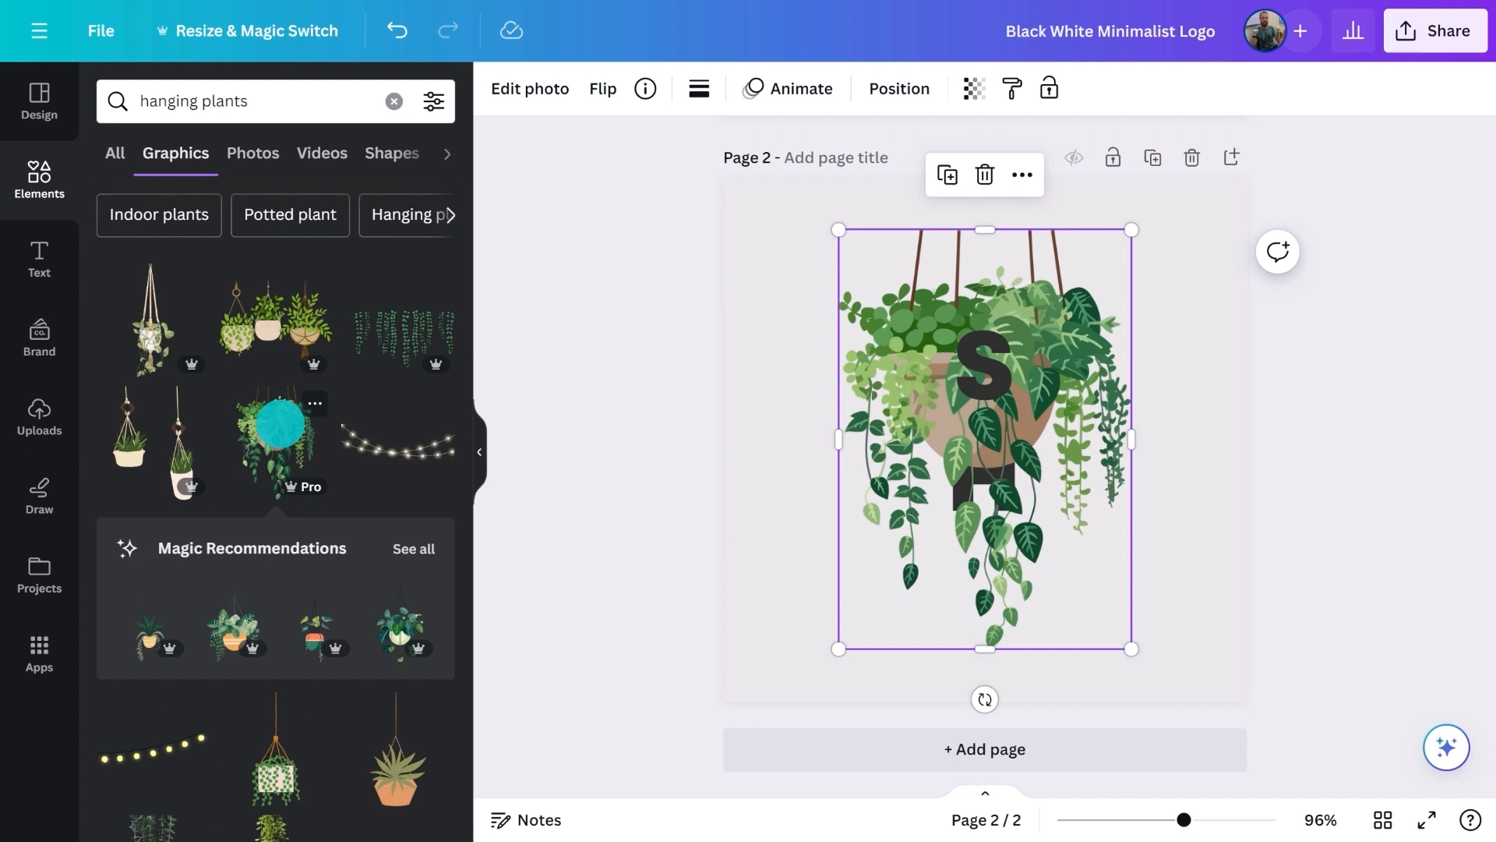
pyautogui.click(479, 452)
pyautogui.moveTo(932, 231); pyautogui.dragTo(785, 427)
# Add the text "SIMON" and "& HOME" on two lines below the H
pyautogui.press('t')
pyautogui.moveTo(807, 497); pyautogui.dragTo(802, 592)
pyautogui.write('SIMON')
pyautogui.press('Return')
pyautogui.write('& HOME')
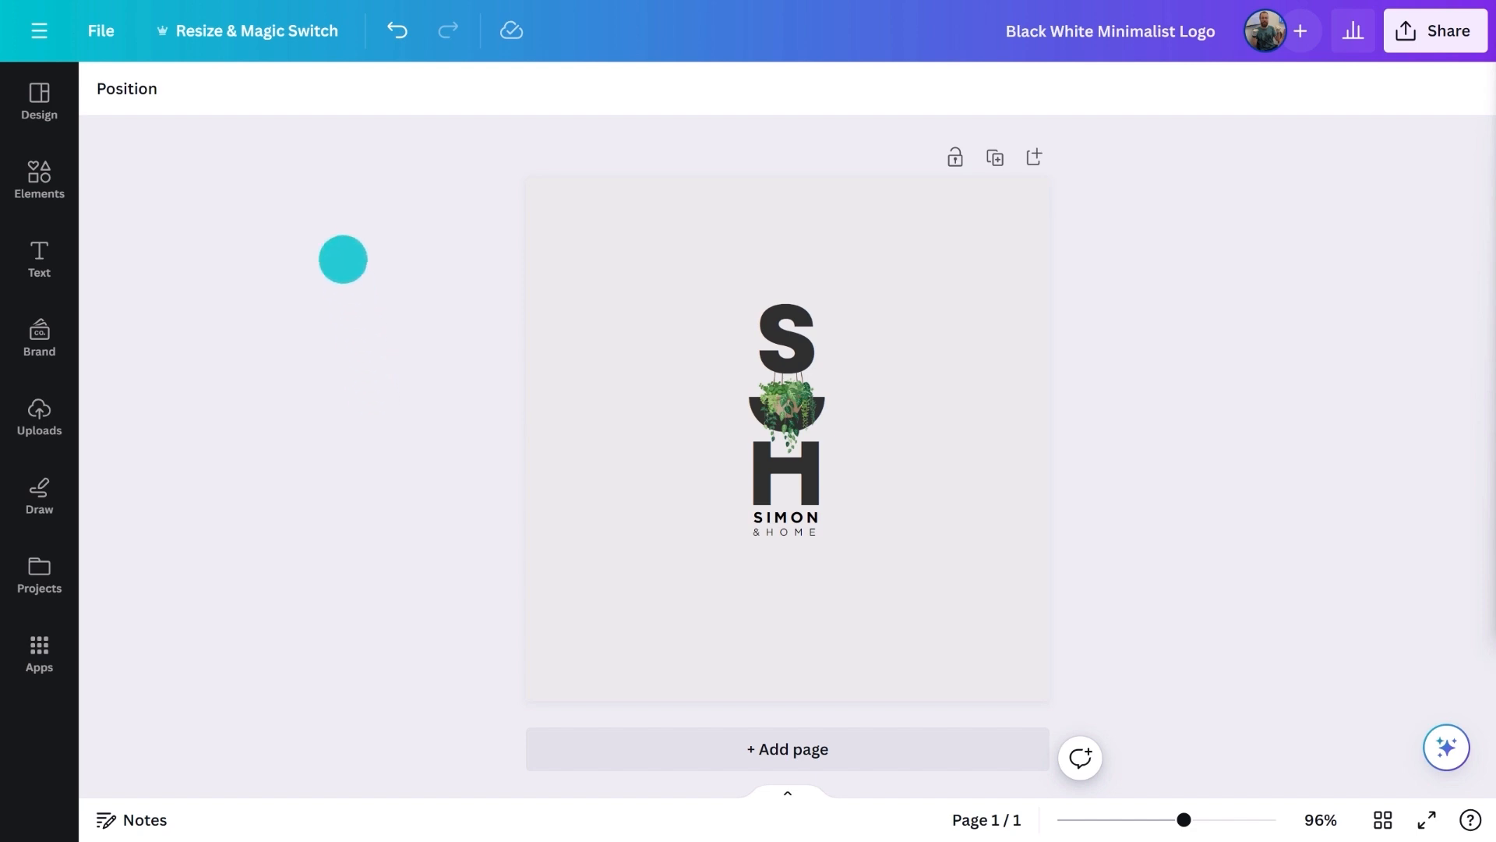
# Create a copy of the logo design resized to T-Shirt, 14 × 18 in, and open it
pyautogui.click(292, 39)
pyautogui.click(311, 90)
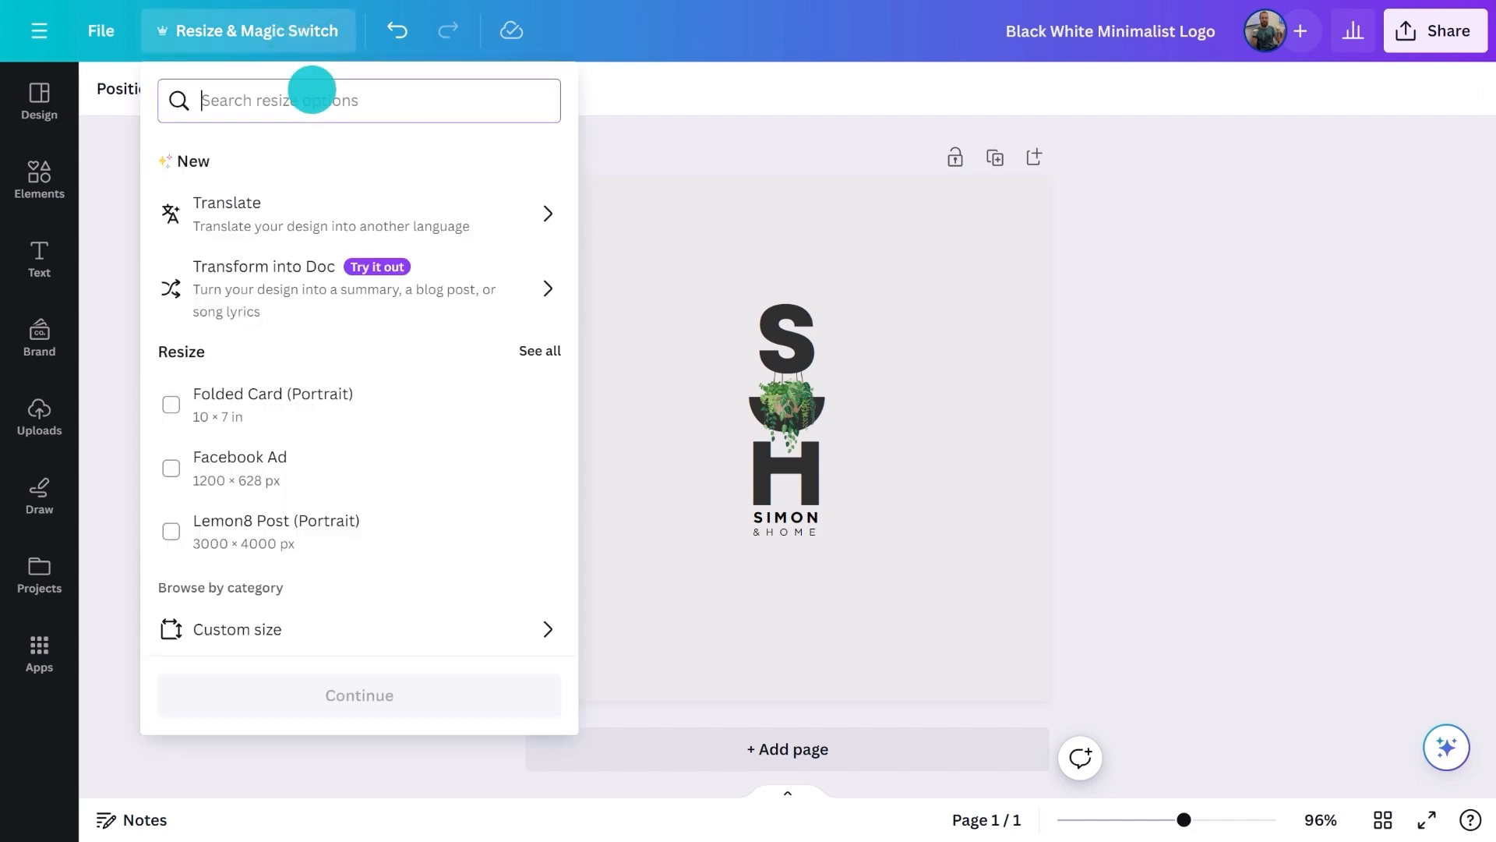
pyautogui.write('t-shirt')
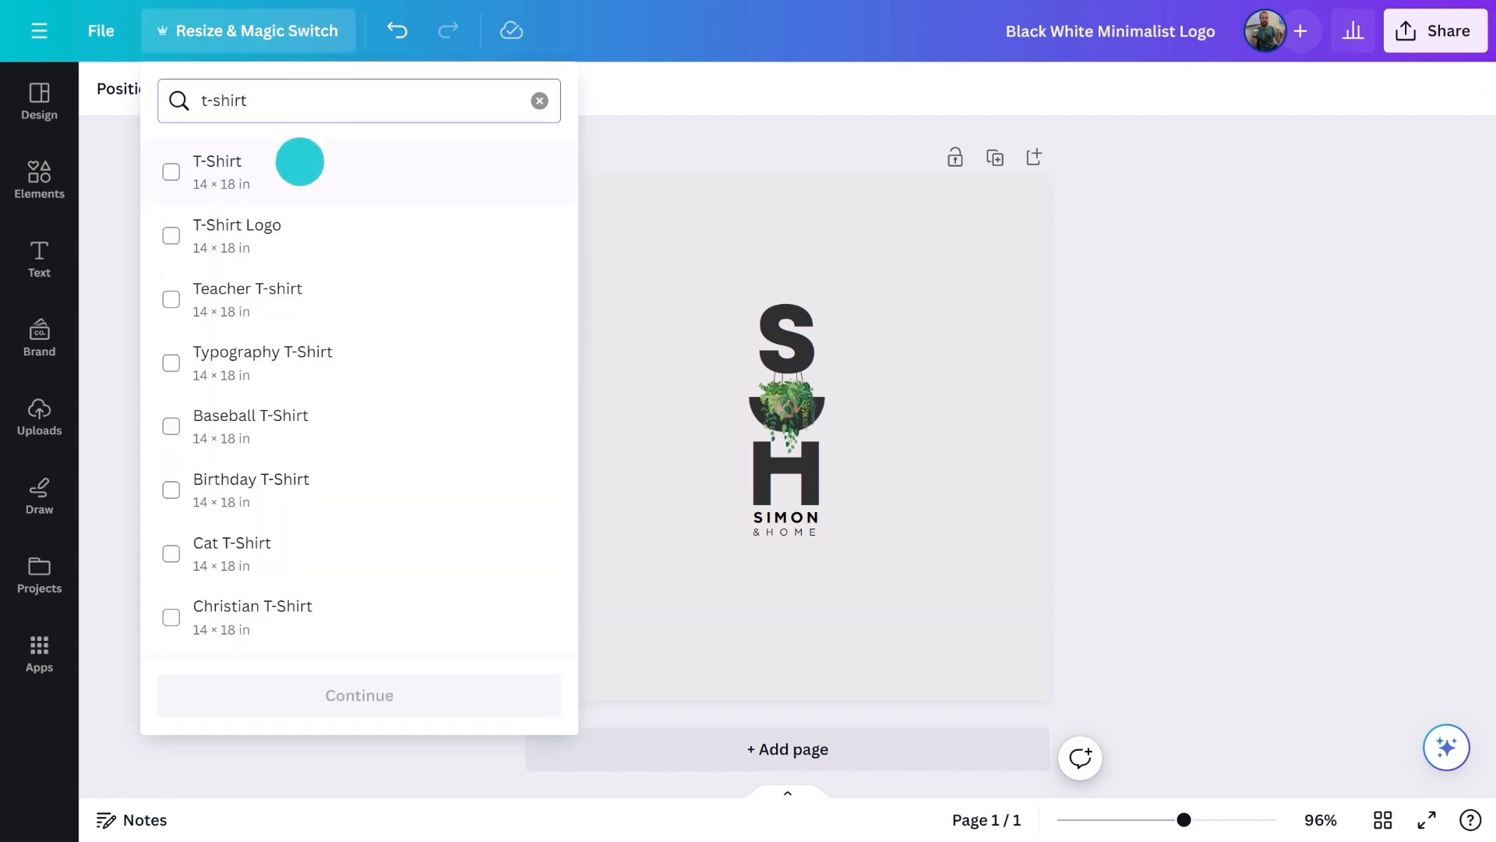
pyautogui.click(300, 161)
pyautogui.click(311, 692)
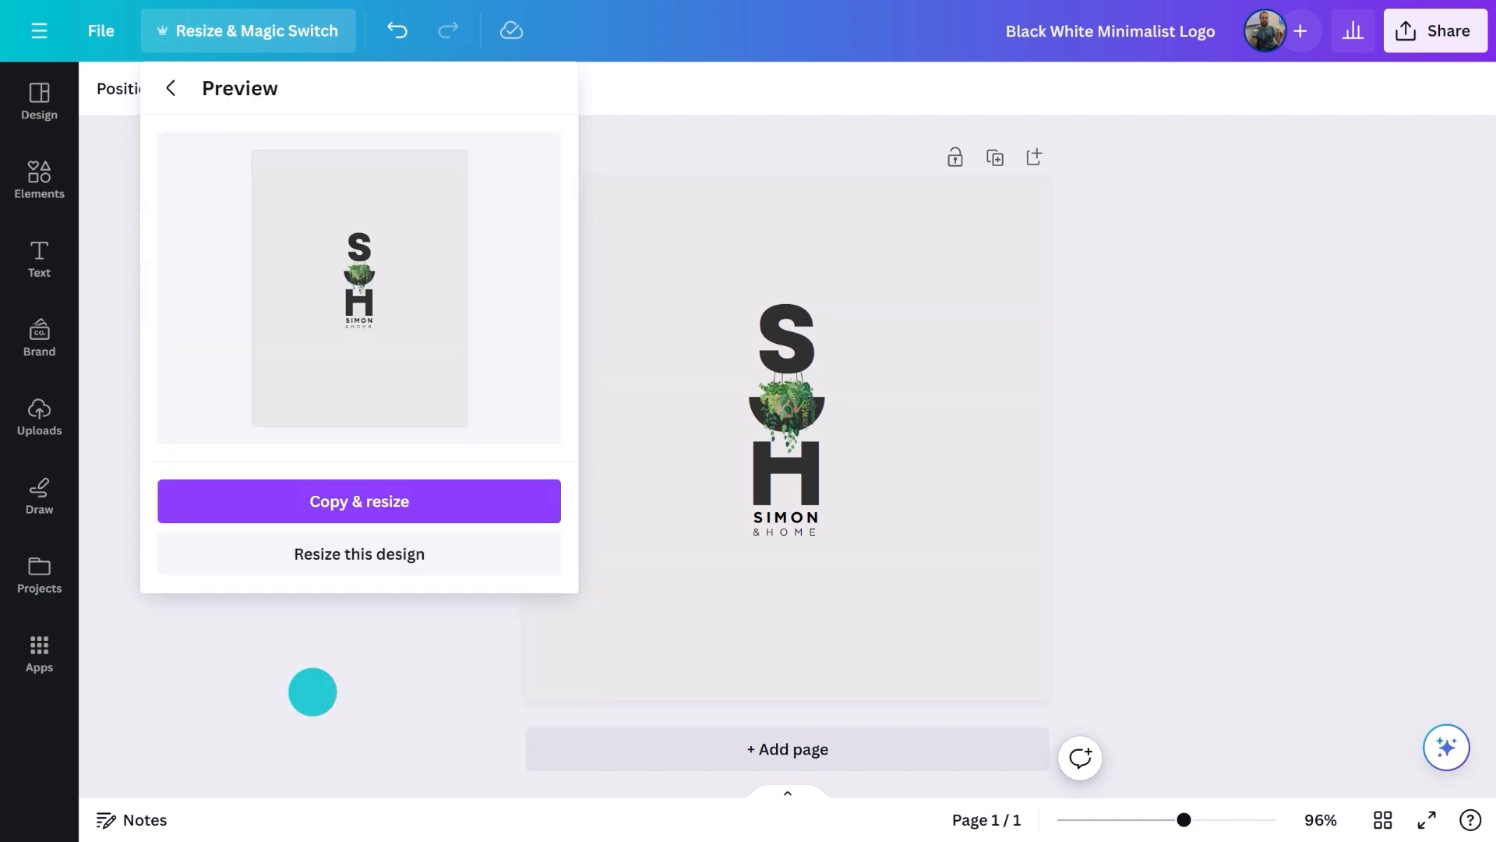
pyautogui.click(333, 500)
pyautogui.click(344, 261)
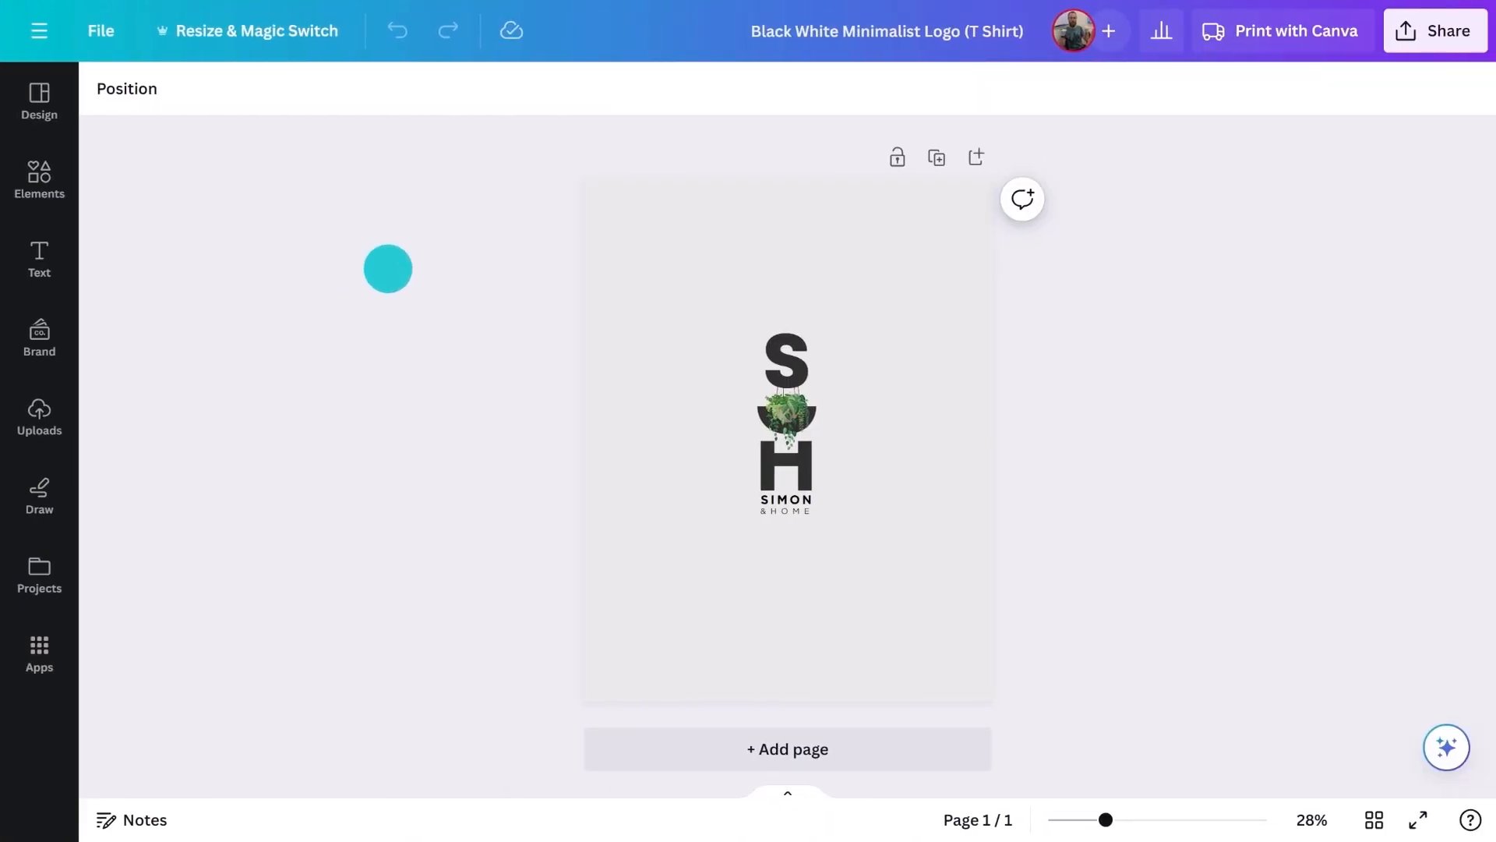
# Change the T-shirt design's background and the two grey rectangles covering the C to white (#ffffff)
pyautogui.click(600, 270)
pyautogui.click(117, 96)
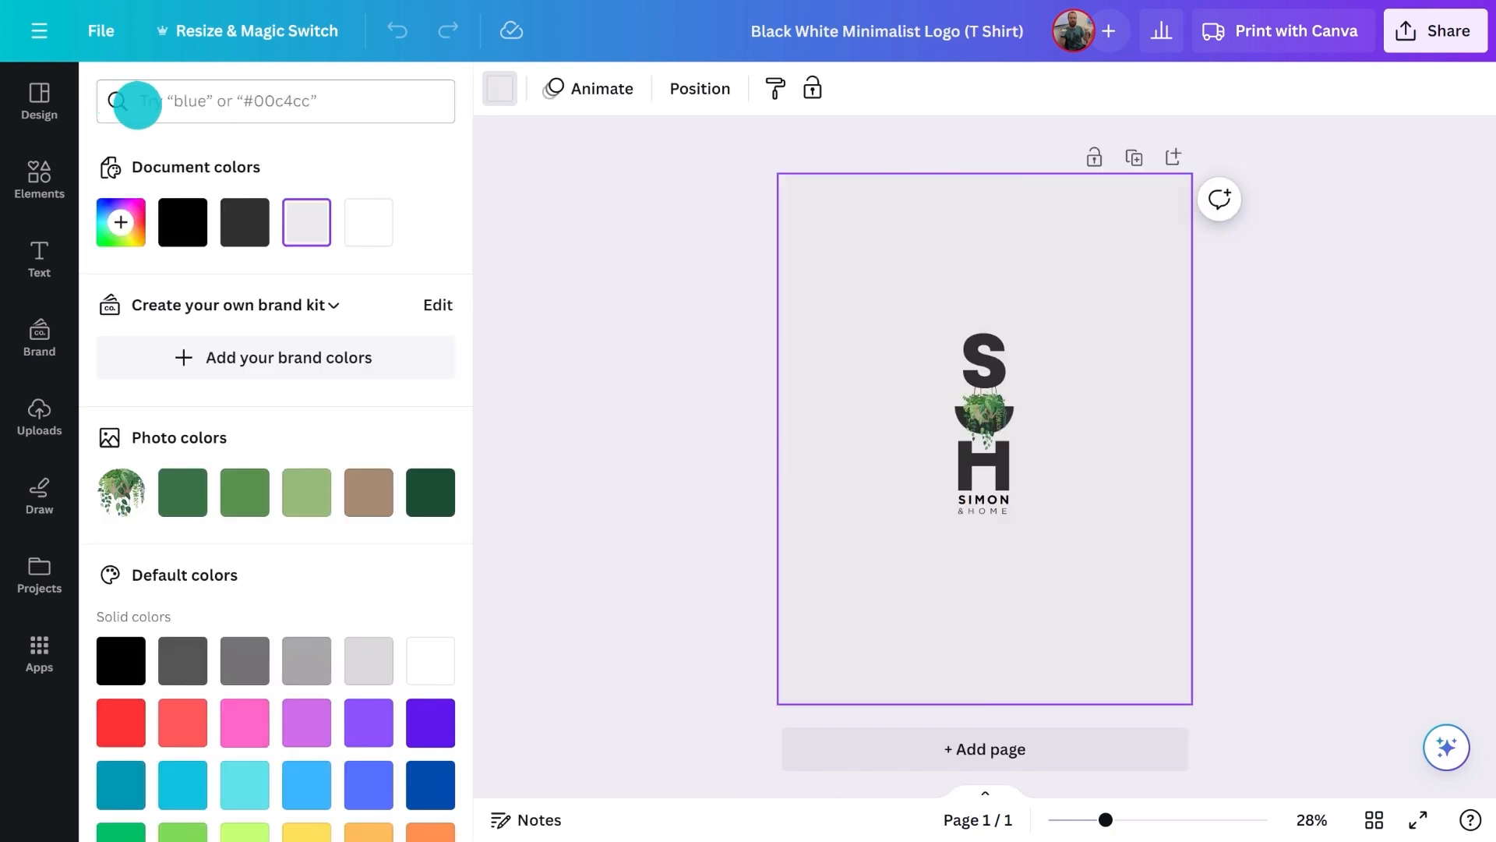
pyautogui.click(369, 222)
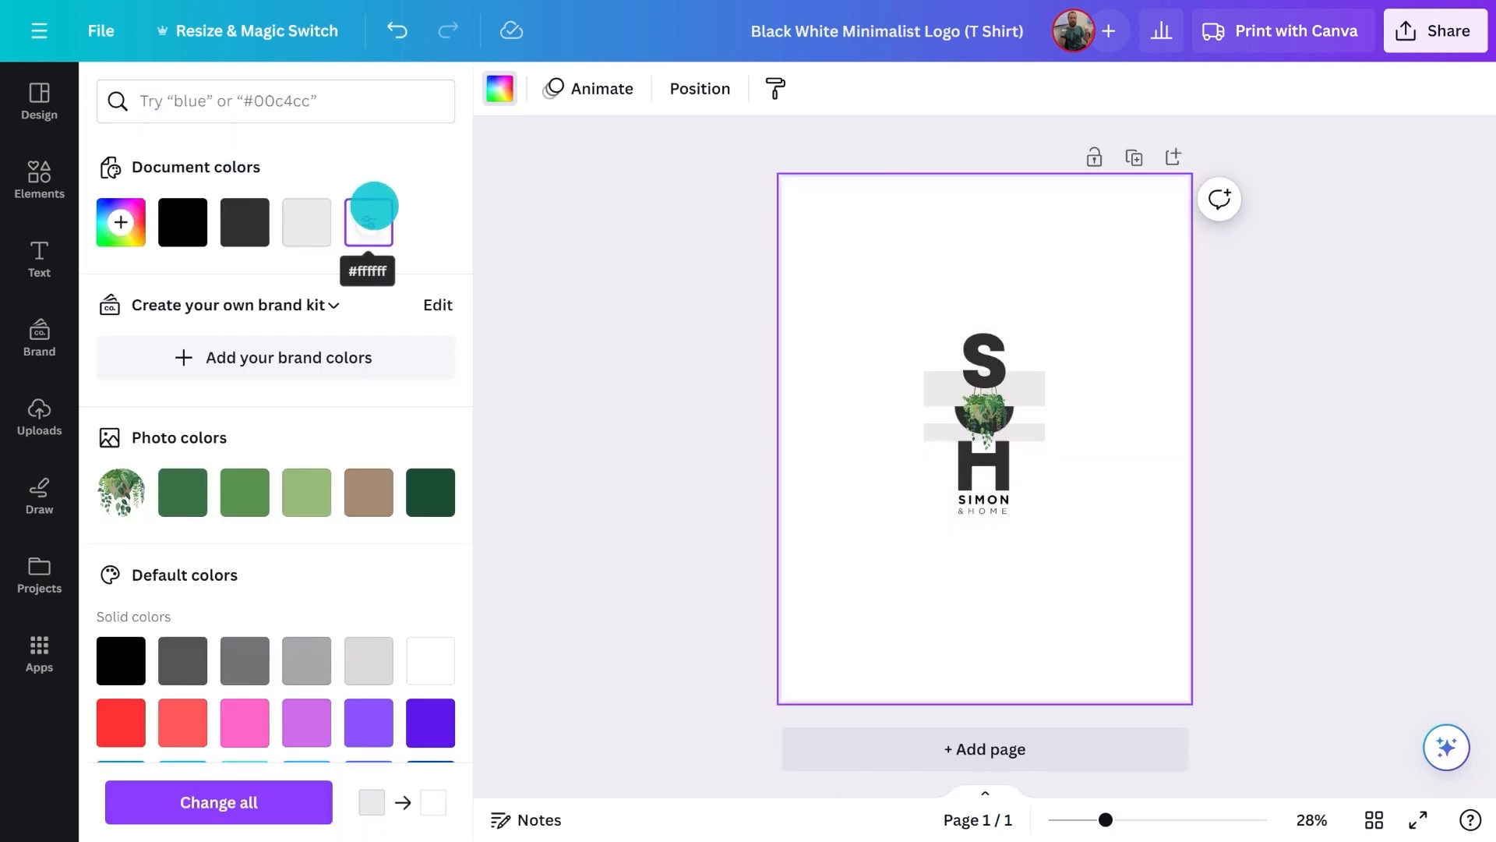
pyautogui.click(927, 387)
pyautogui.keyDown('shift'); pyautogui.click(925, 430); pyautogui.keyUp('shift')
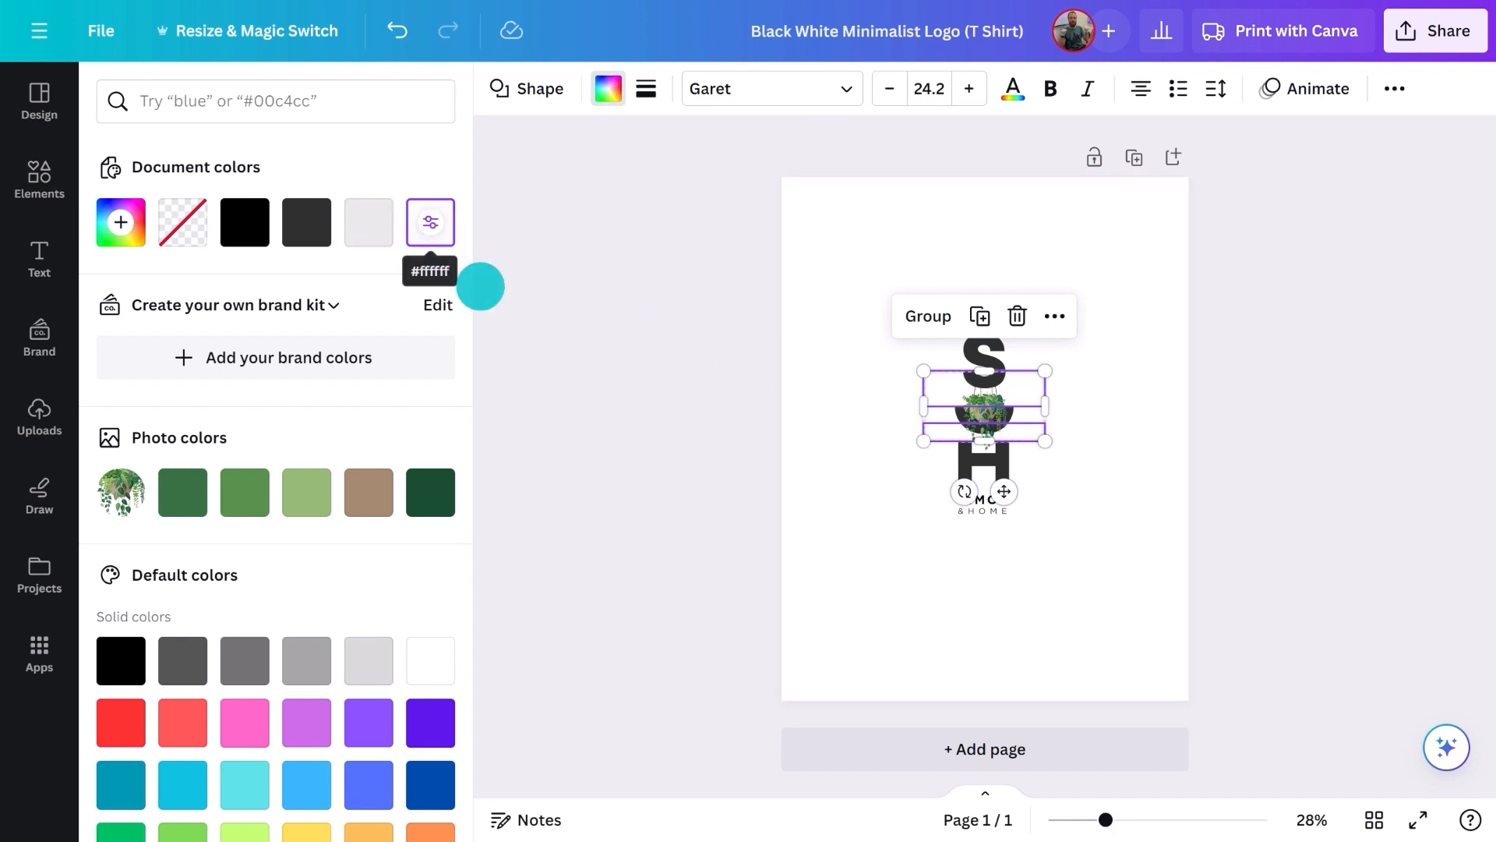
pyautogui.click(553, 371)
pyautogui.click(438, 384)
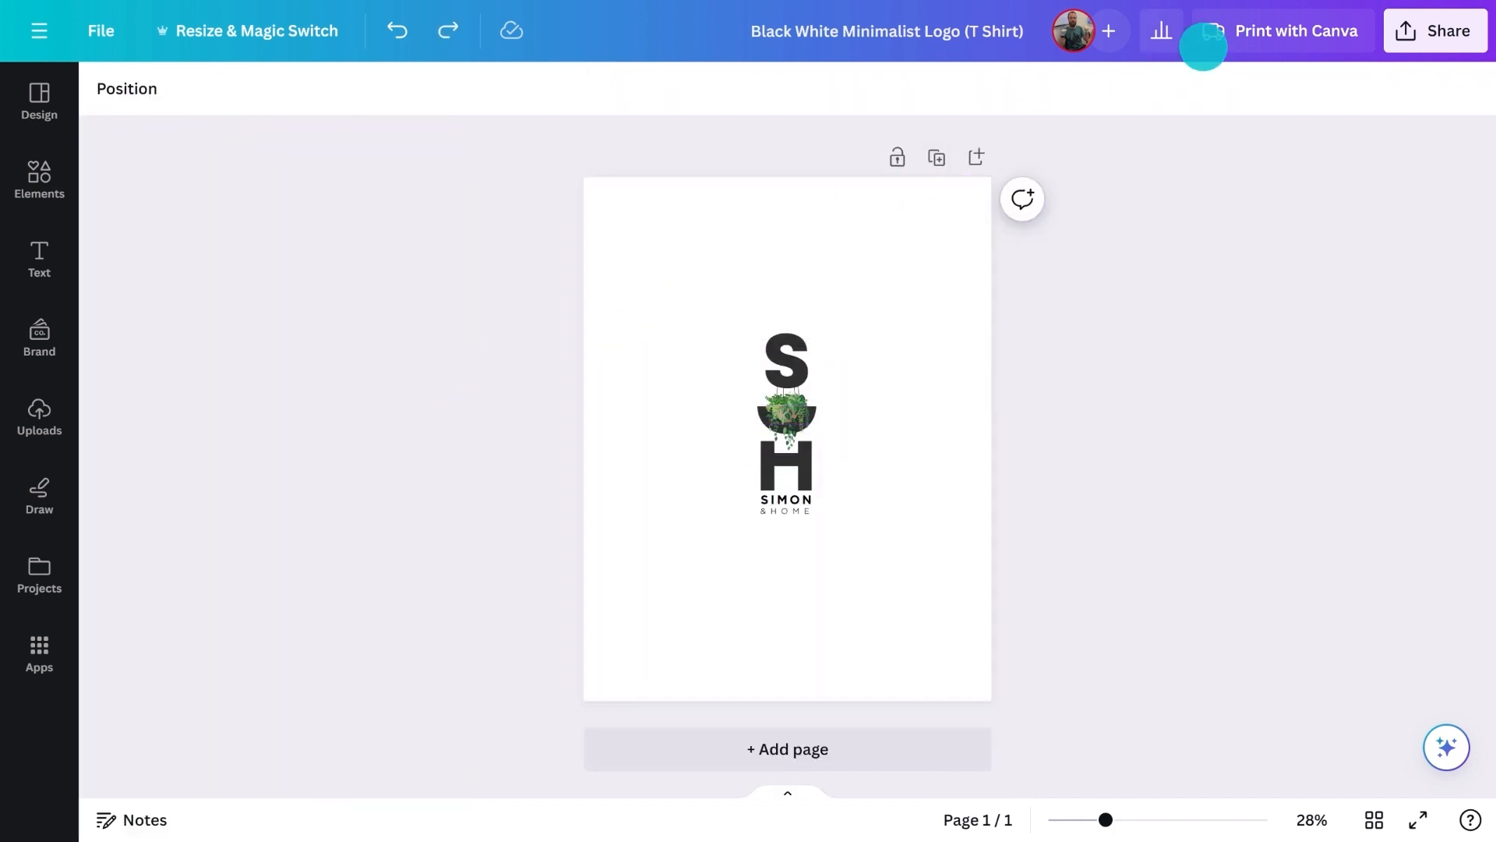
# Preview the logo on the enlarged T-shirt print mockup and return to the design
pyautogui.click(1224, 35)
pyautogui.click(1442, 450)
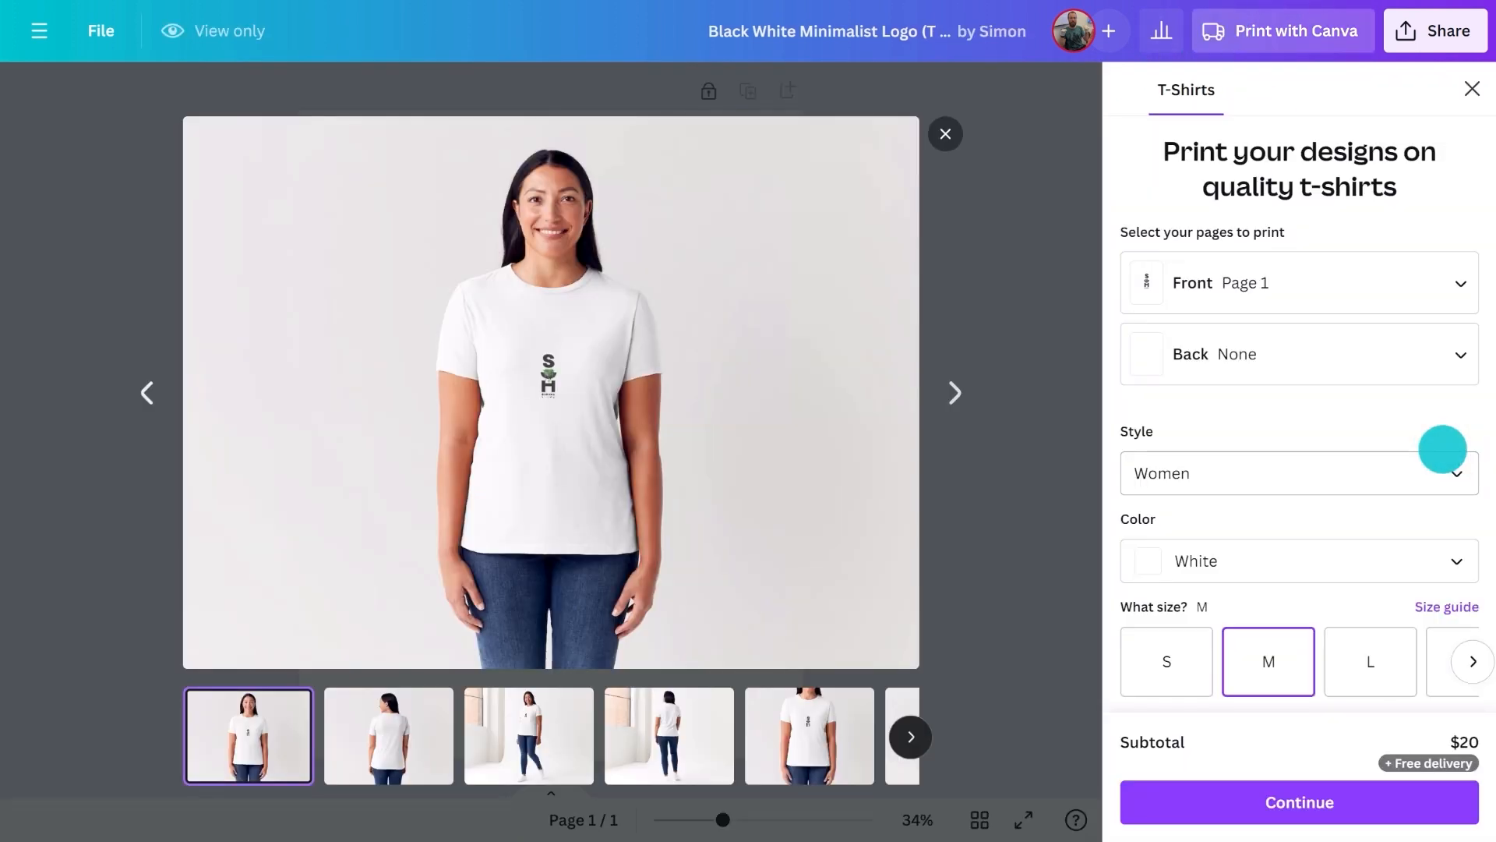
pyautogui.click(945, 134)
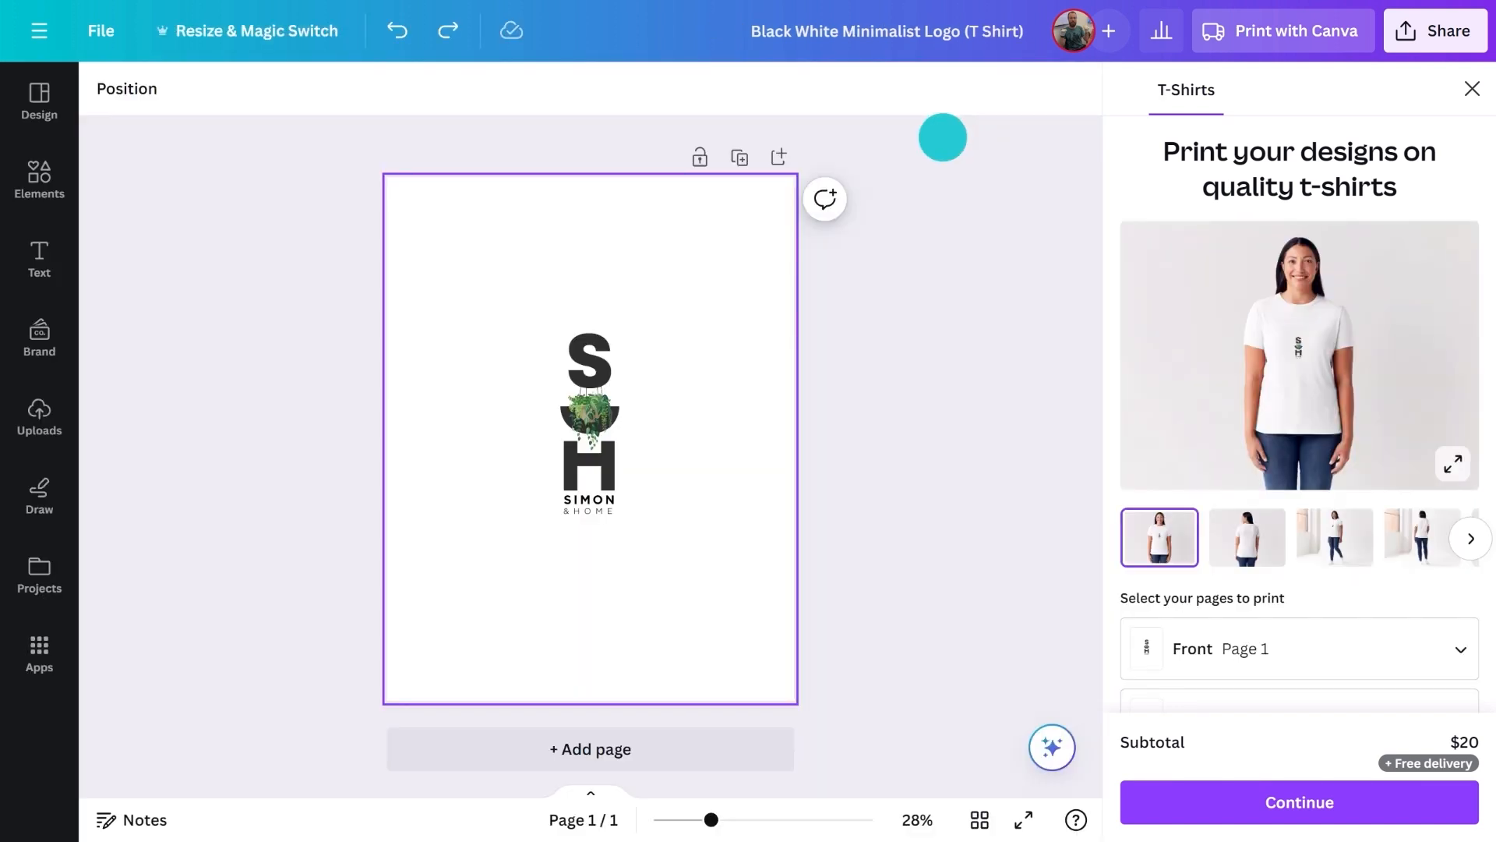
# Try the whole logo in the upper-right chest area of the T-shirt page and undo the move
pyautogui.moveTo(540, 361); pyautogui.dragTo(617, 508)
pyautogui.moveTo(602, 453); pyautogui.dragTo(726, 338)
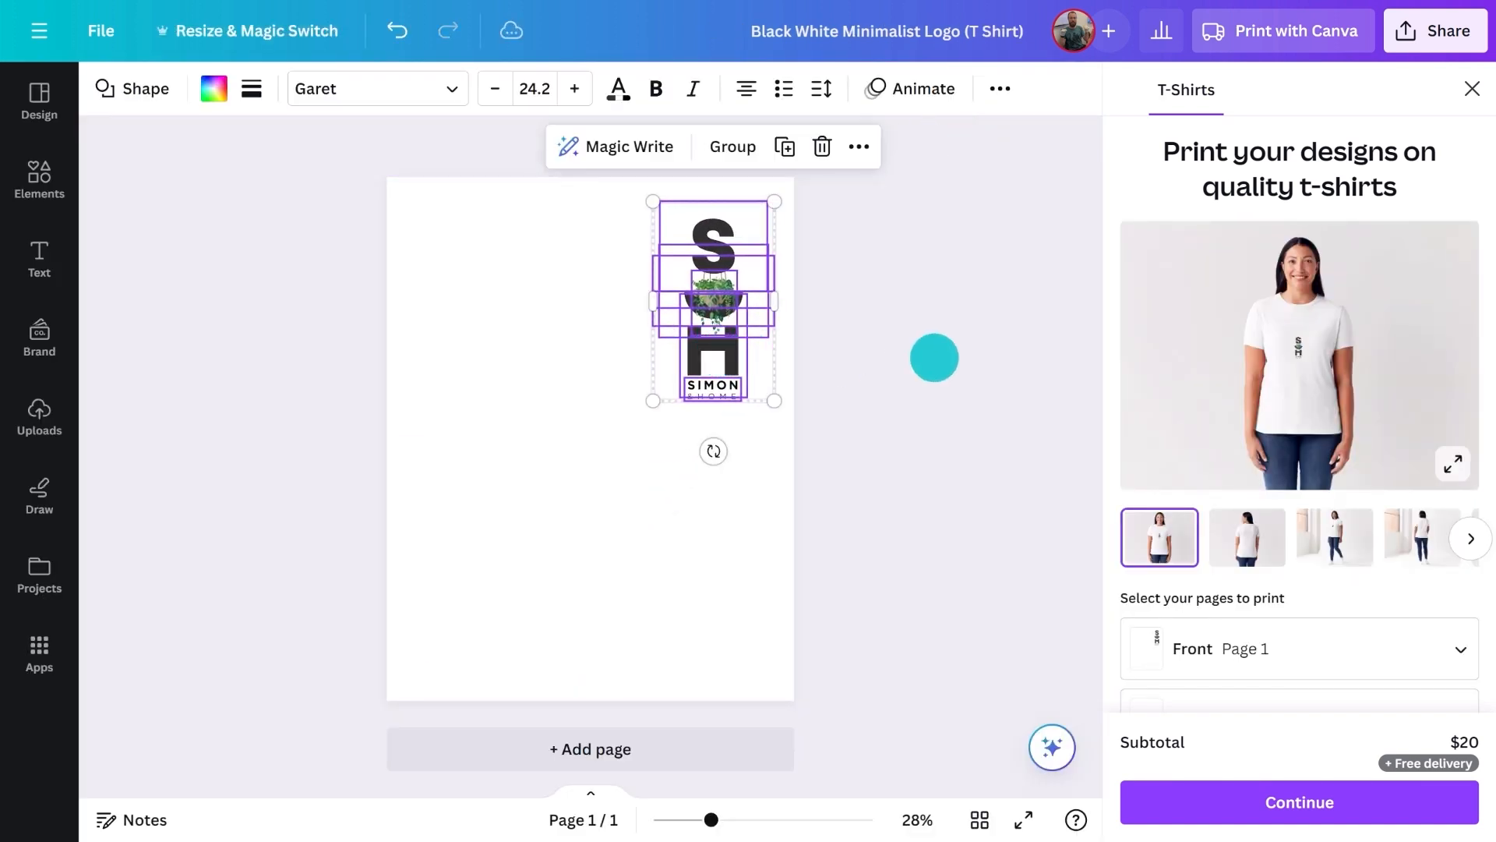
pyautogui.click(933, 357)
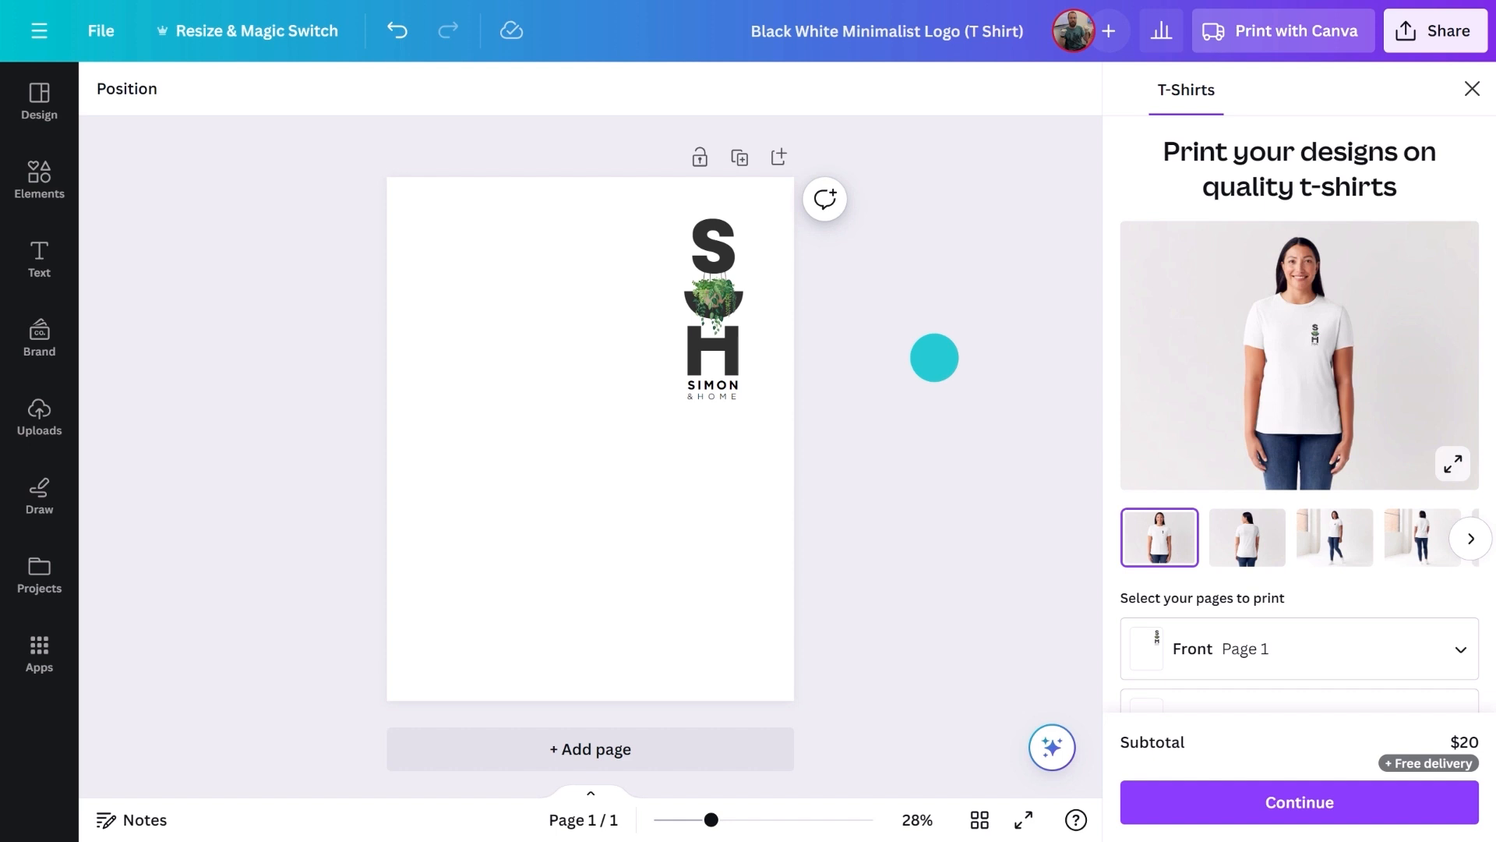
pyautogui.press('super+z')
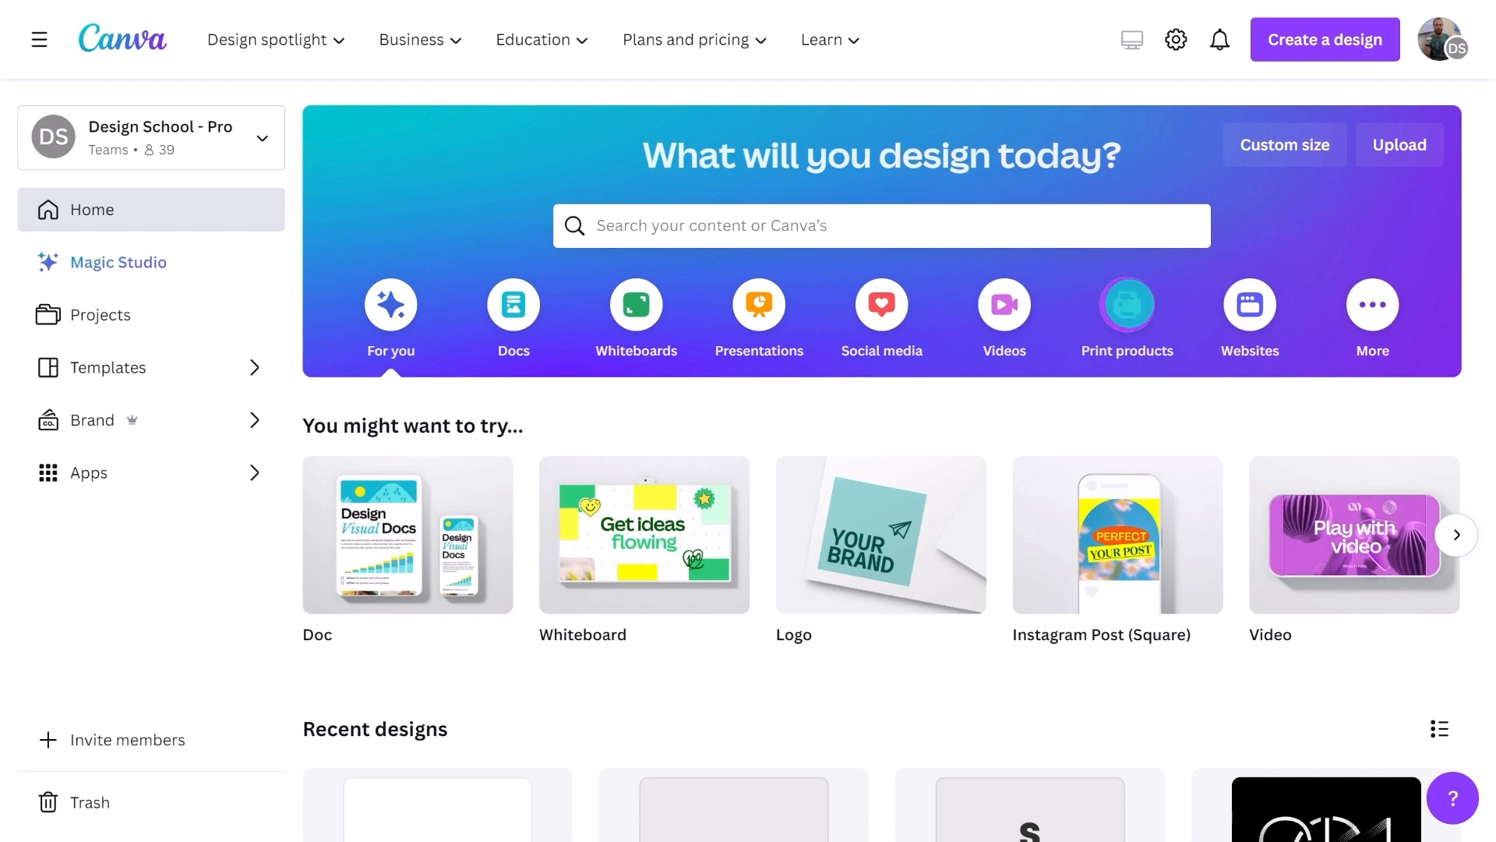
# Browse the popular print products on the home page and create a blank Mug design
pyautogui.click(1127, 304)
pyautogui.click(1456, 593)
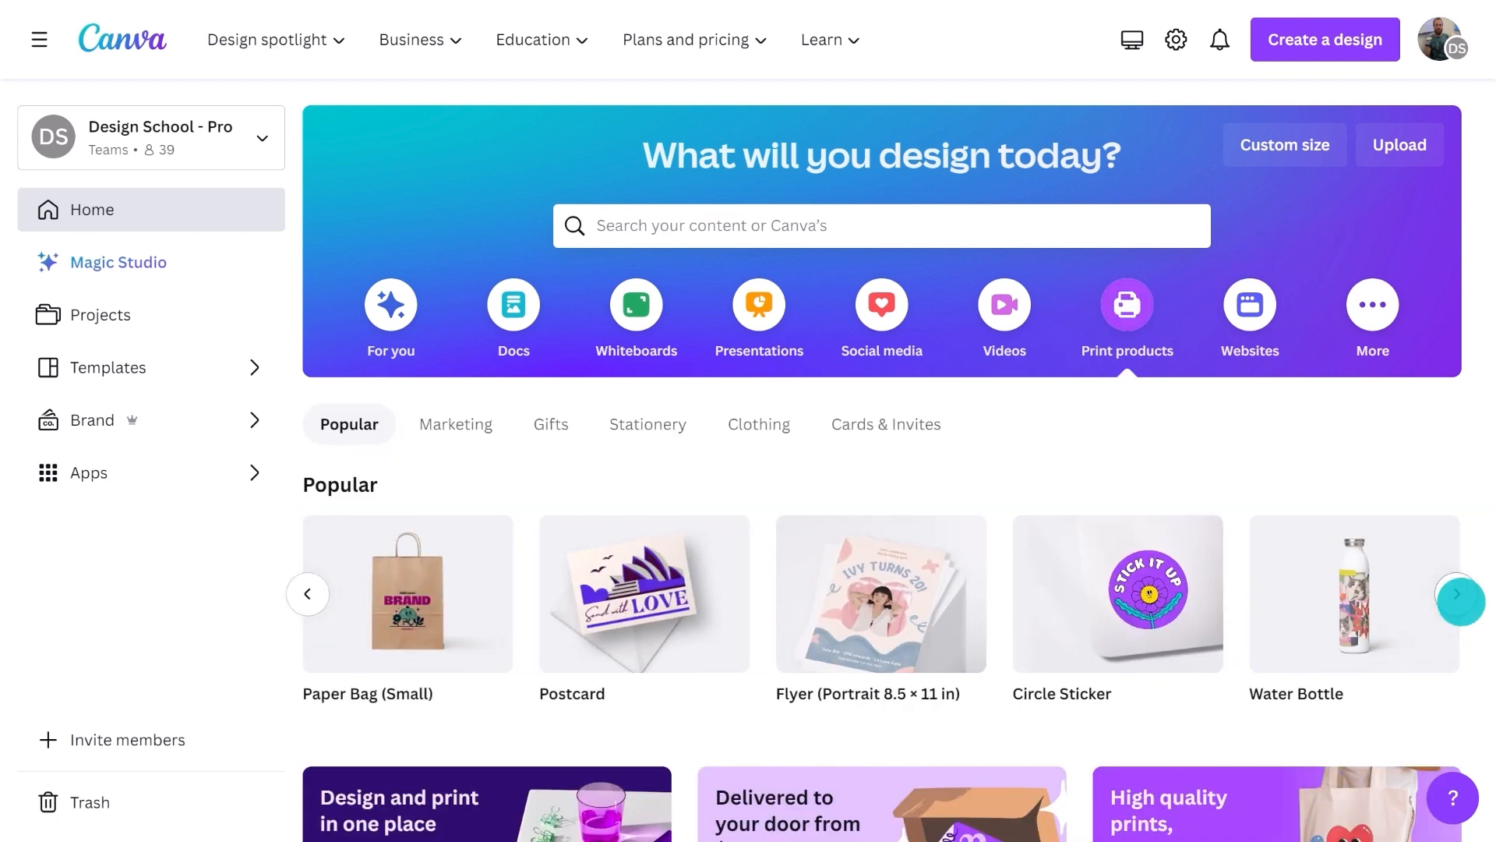
pyautogui.click(1457, 594)
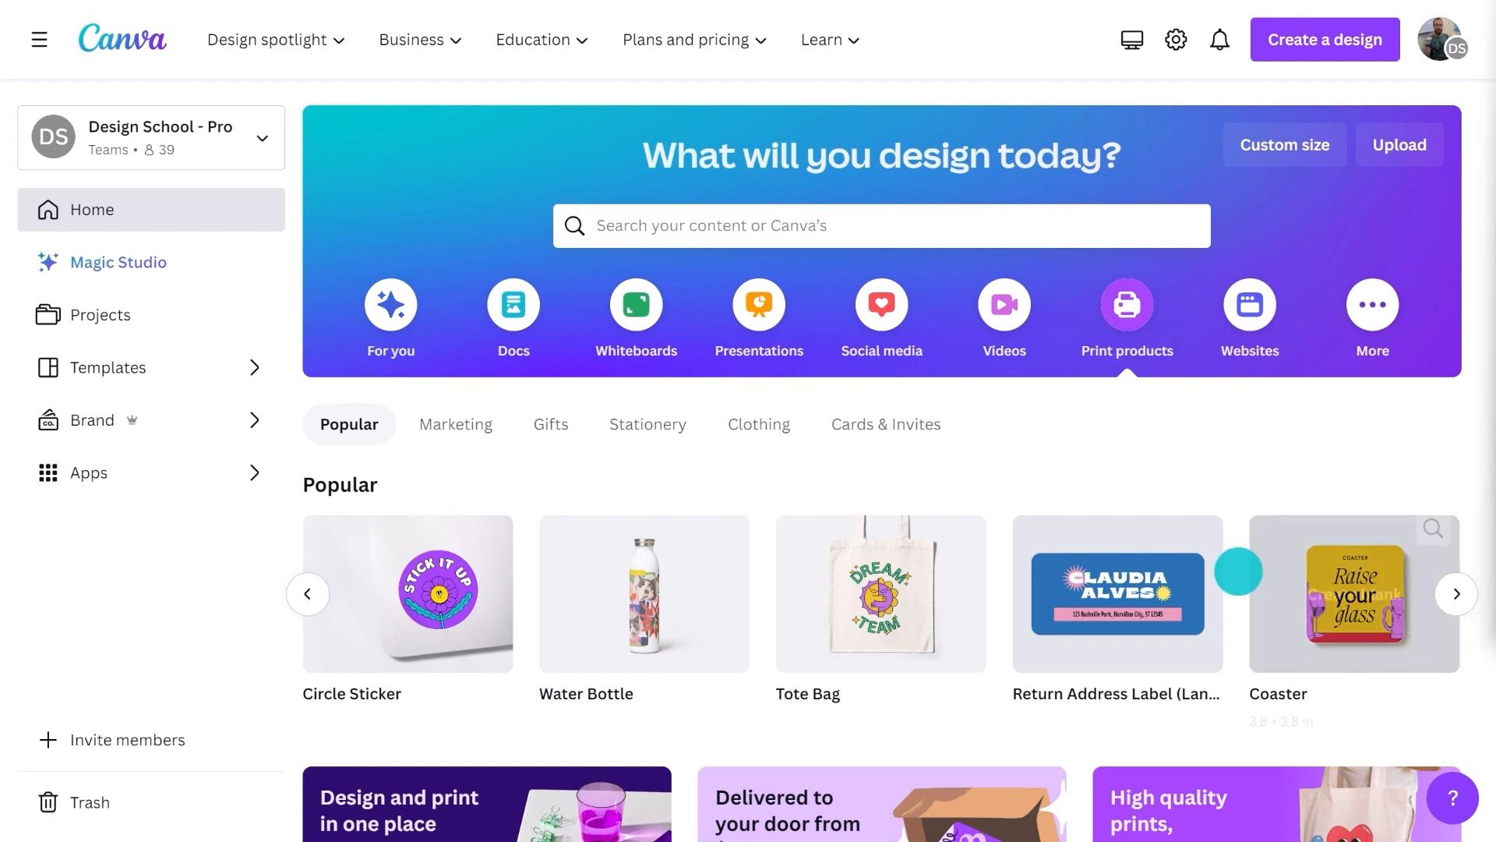
pyautogui.click(1448, 583)
pyautogui.click(1448, 583)
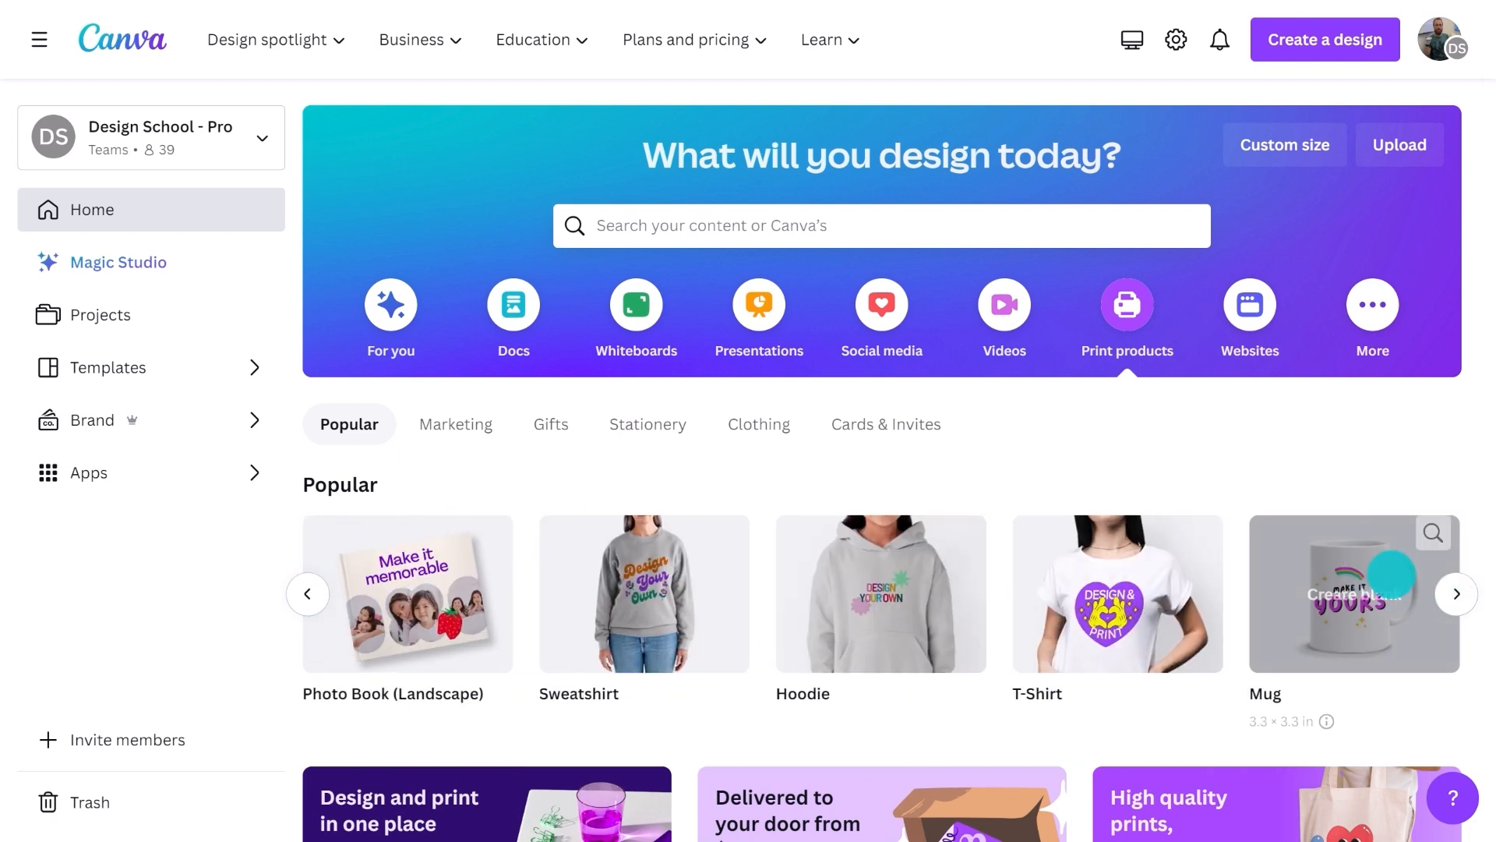
pyautogui.click(1363, 569)
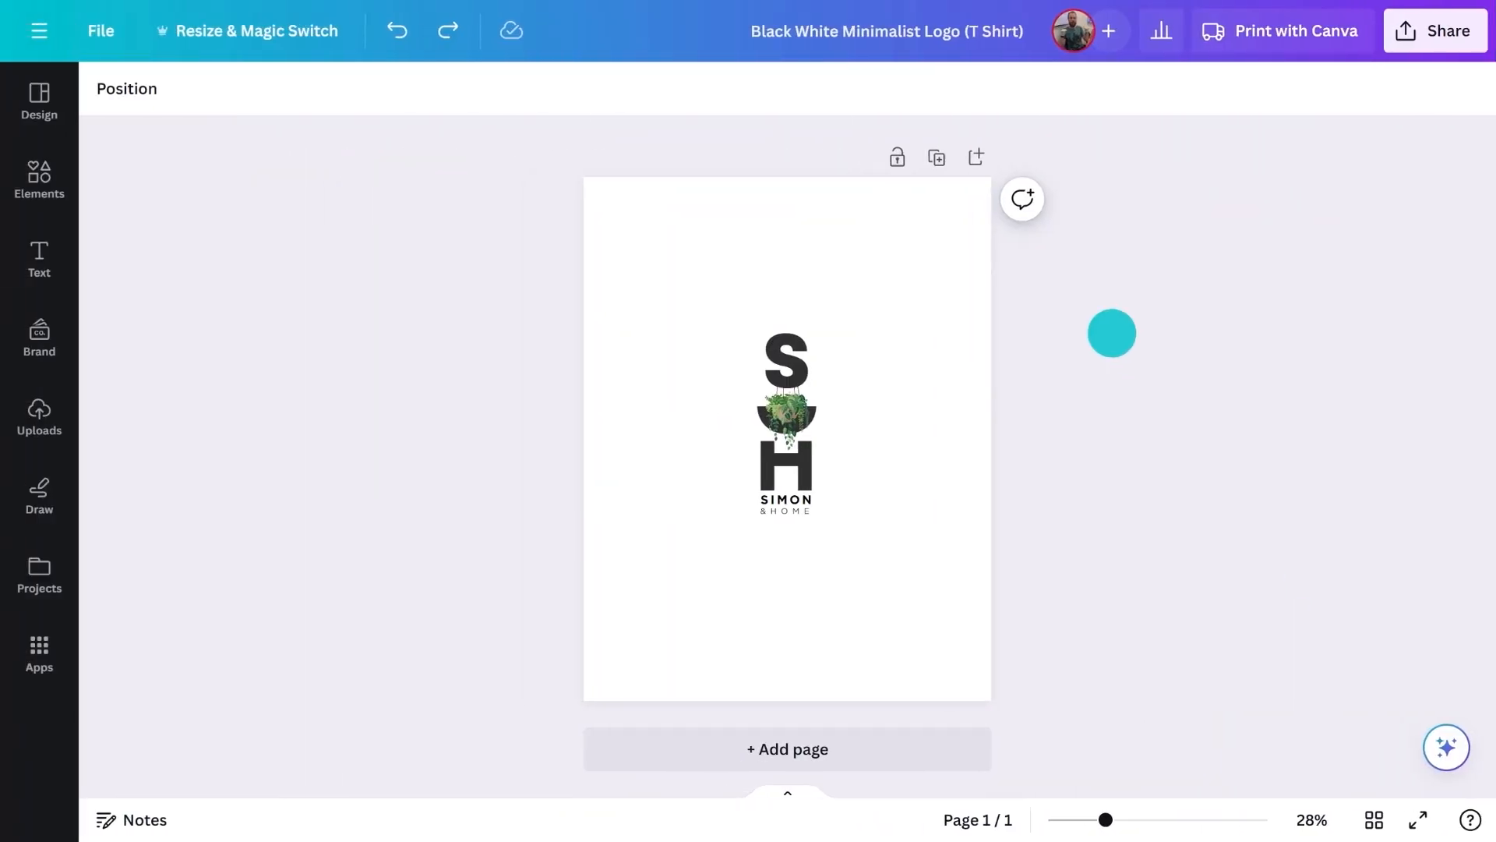
# Copy the complete logo from the T-shirt design and paste it onto the mug
pyautogui.moveTo(1107, 320); pyautogui.dragTo(686, 541)
pyautogui.hotkey('ctrl', 'c')
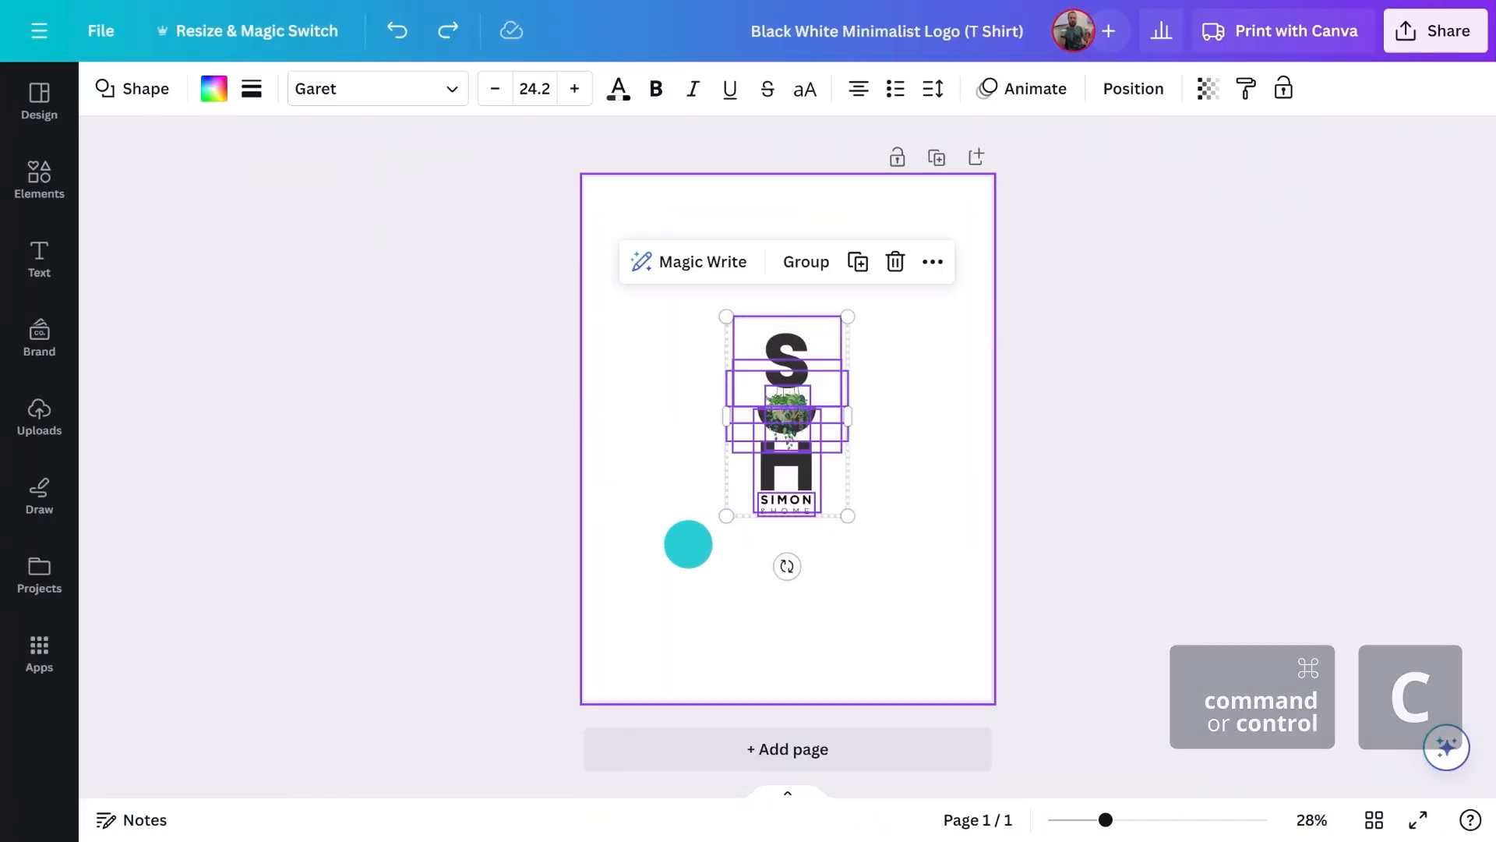
pyautogui.hotkey('ctrl', 'v')
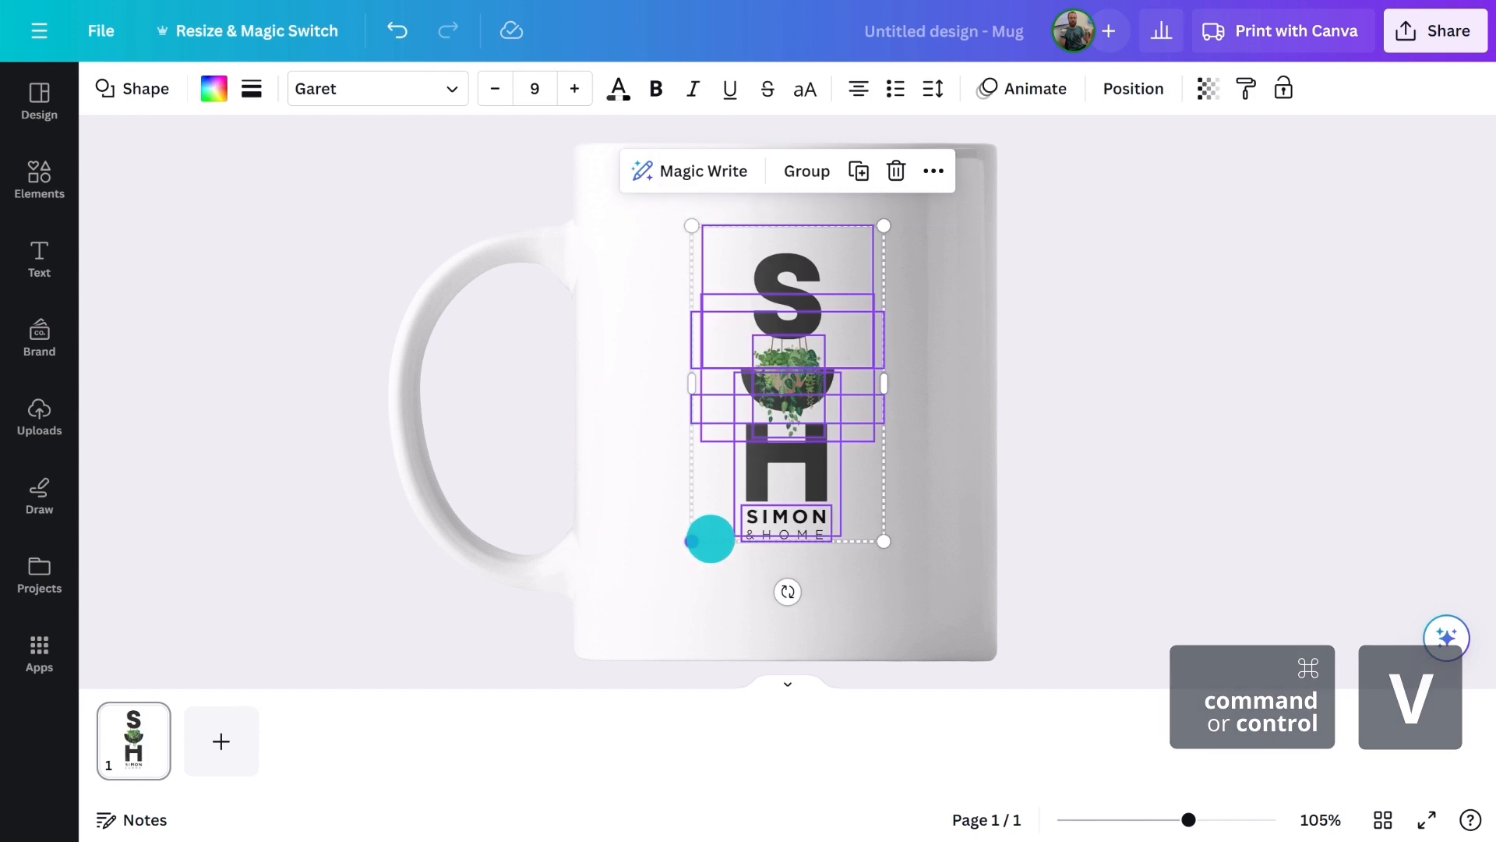
pyautogui.click(1092, 447)
# Open the enlarged mug print preview and assign Page 1 to the mug's back as well
pyautogui.click(1297, 31)
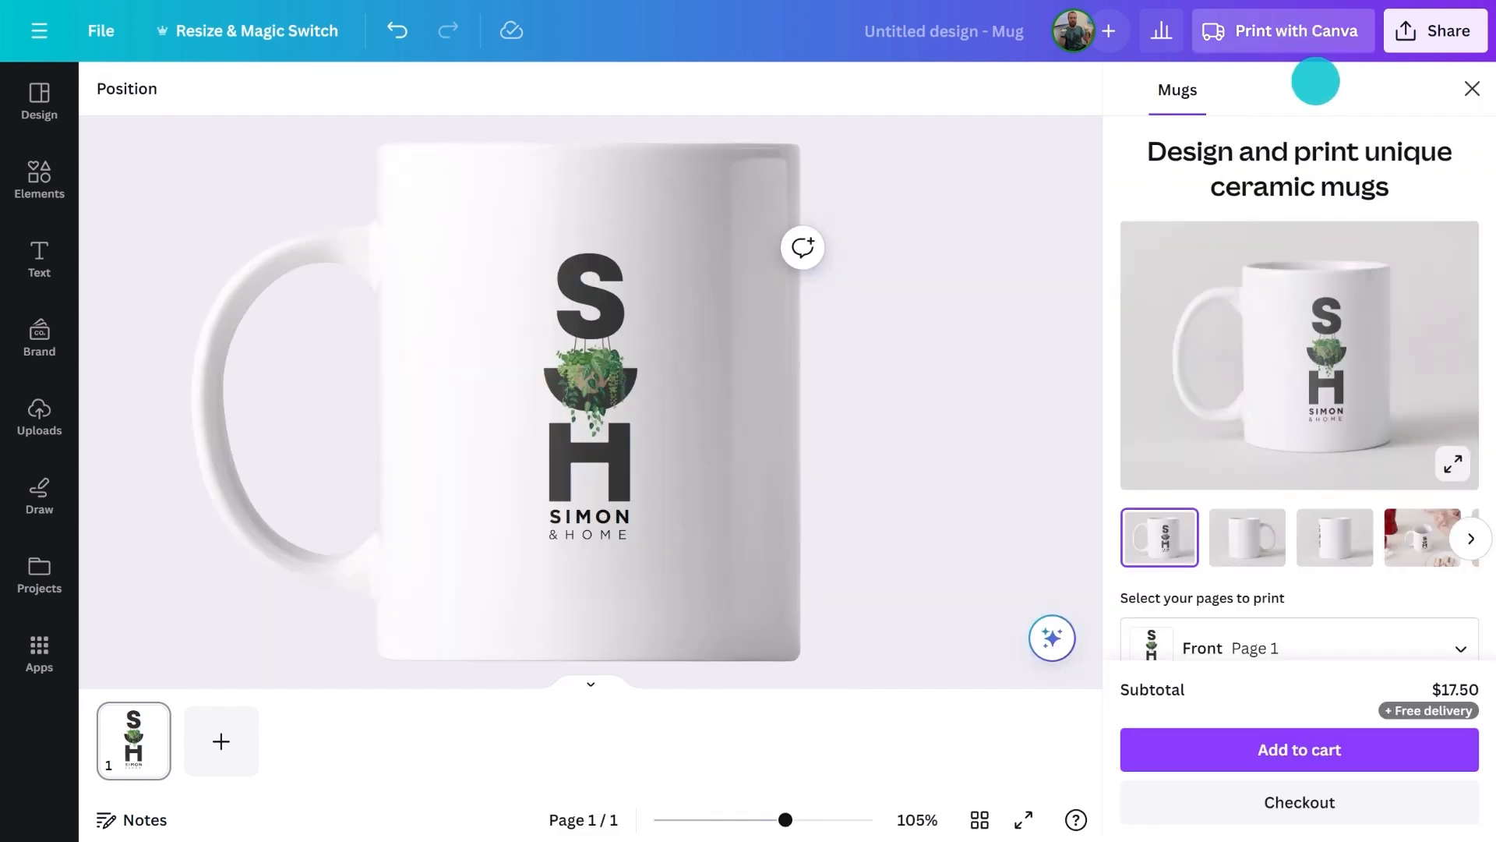
pyautogui.click(1450, 464)
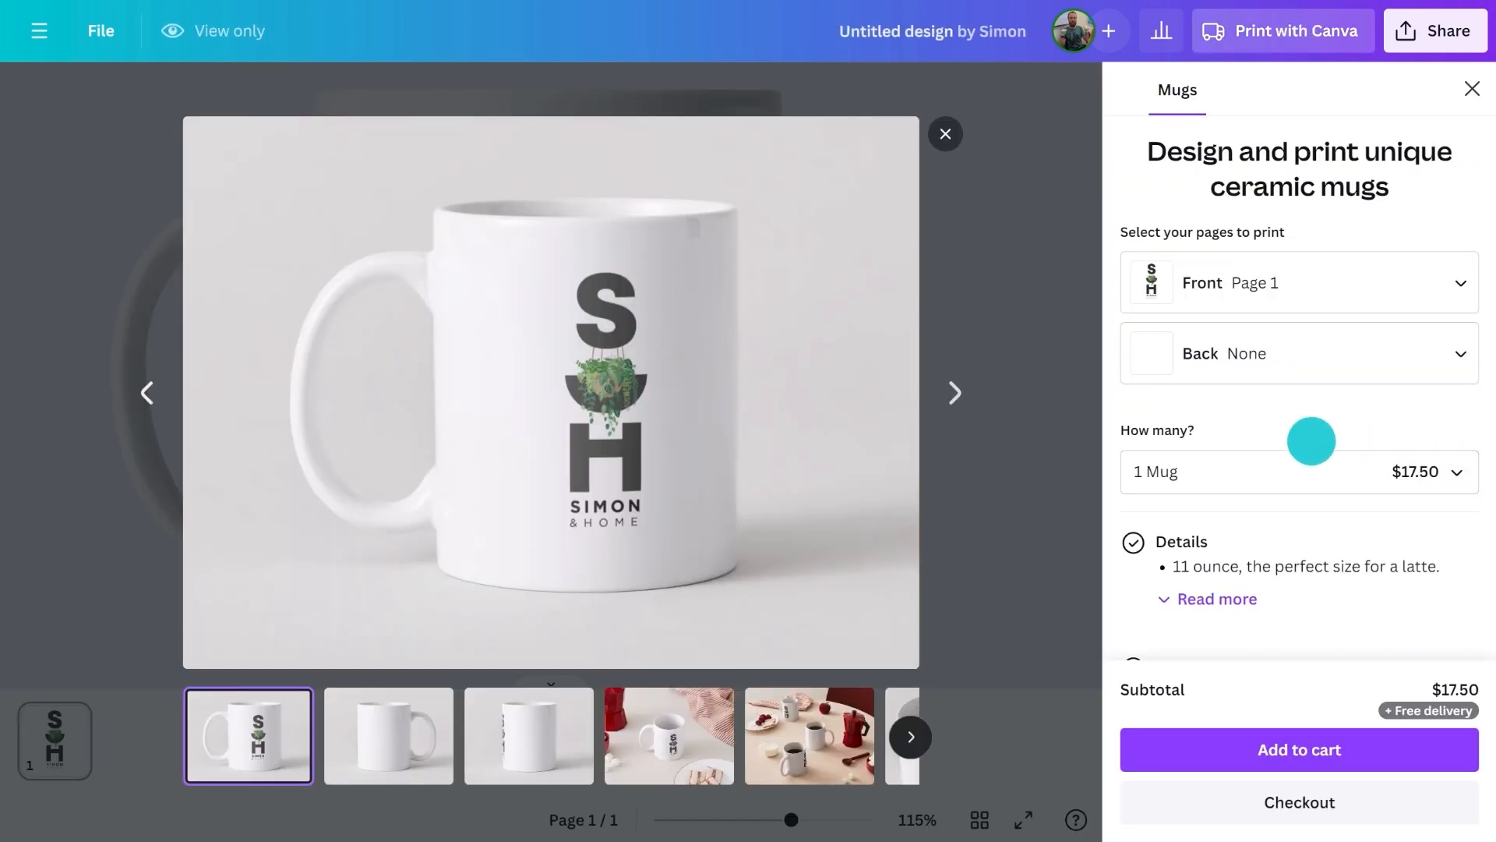
pyautogui.click(957, 388)
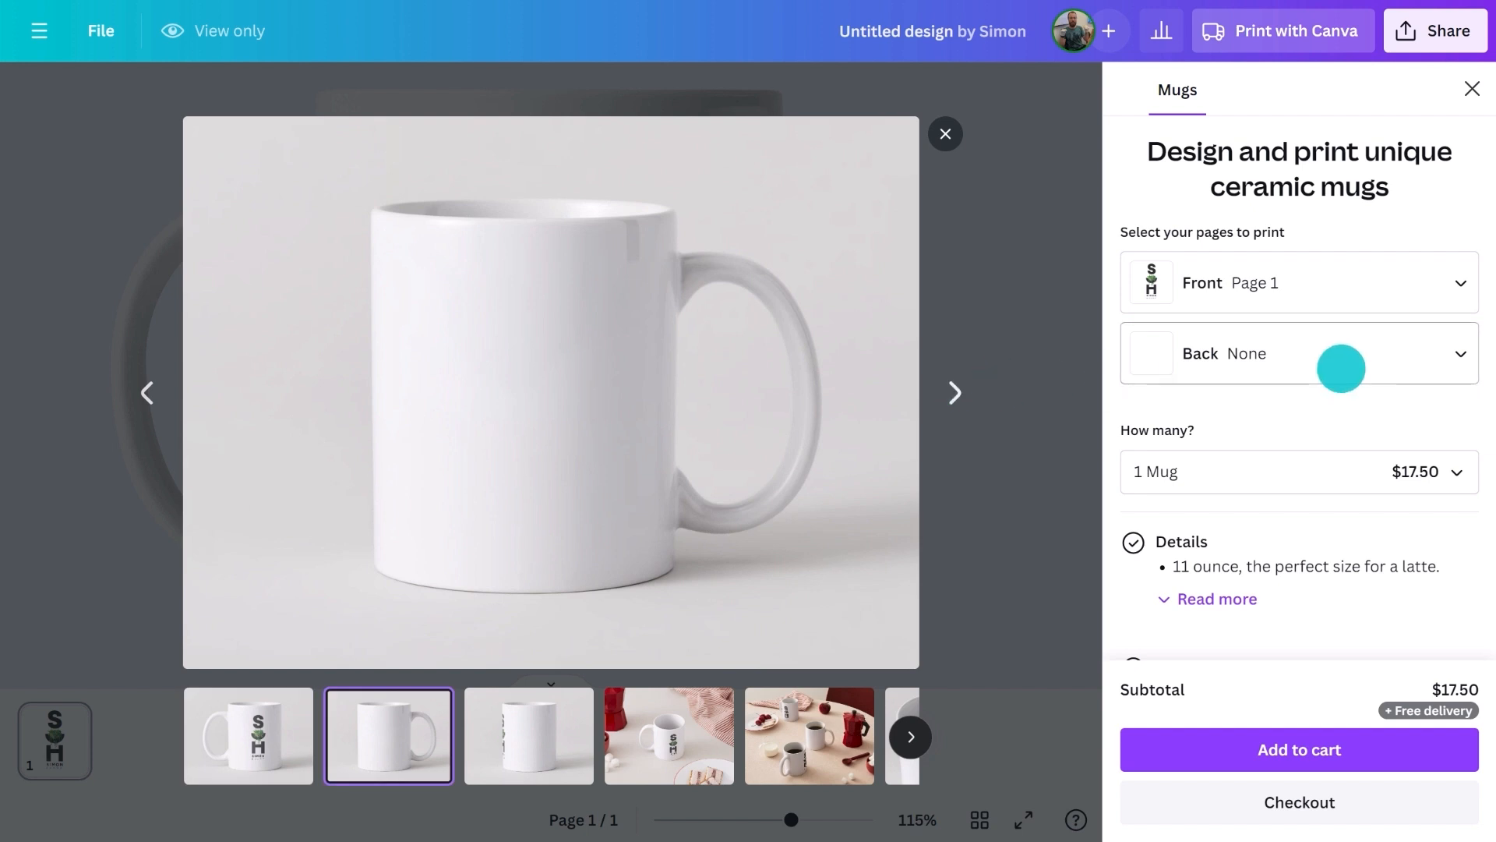
pyautogui.click(1339, 365)
pyautogui.click(1284, 487)
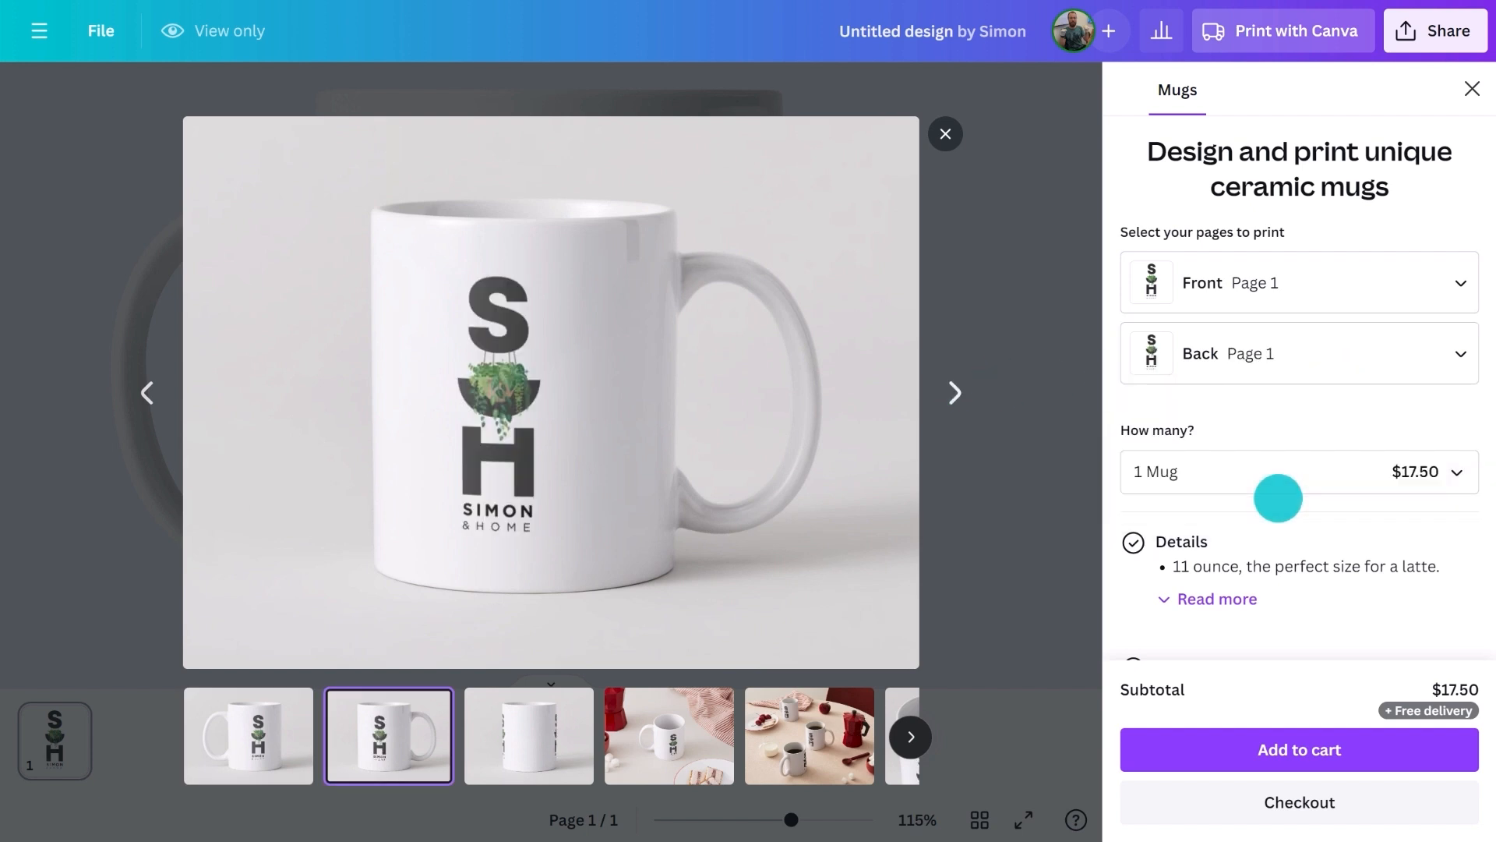
# View the next mug mockups and choose how many mugs to print
pyautogui.click(957, 392)
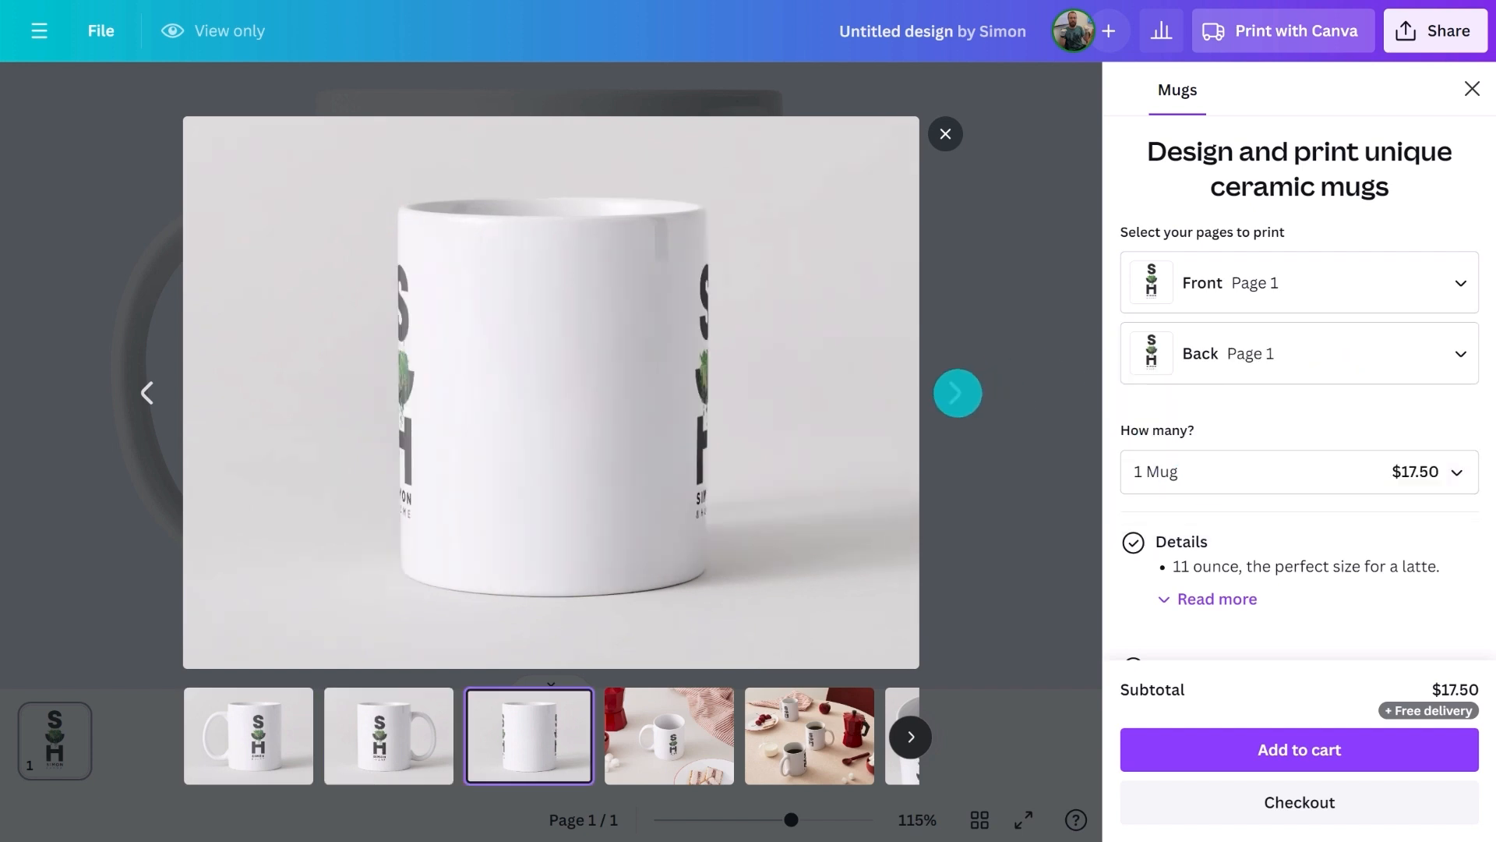
pyautogui.click(956, 392)
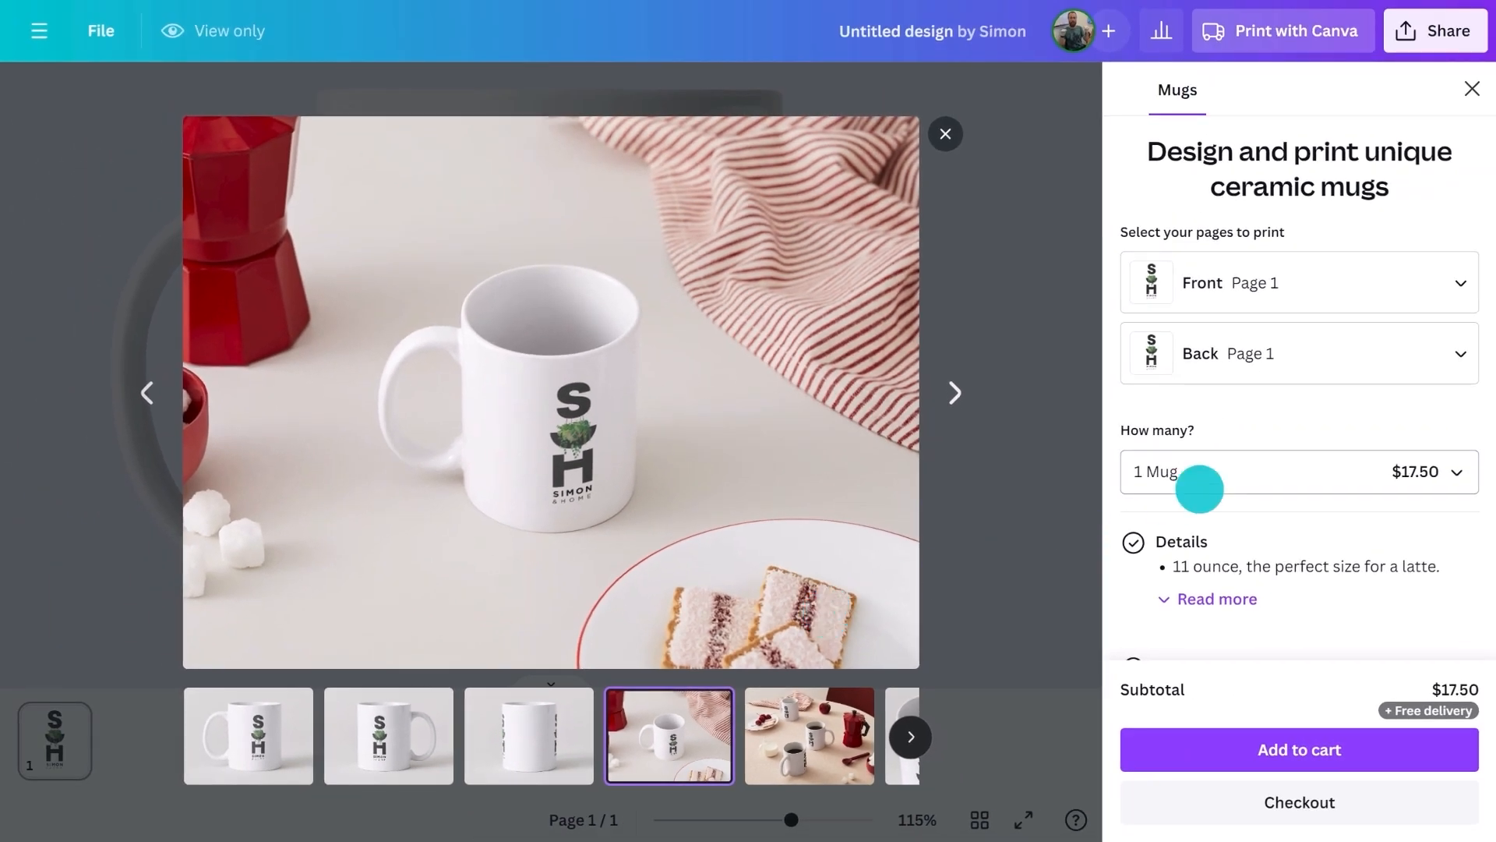
pyautogui.click(1199, 488)
pyautogui.click(1227, 605)
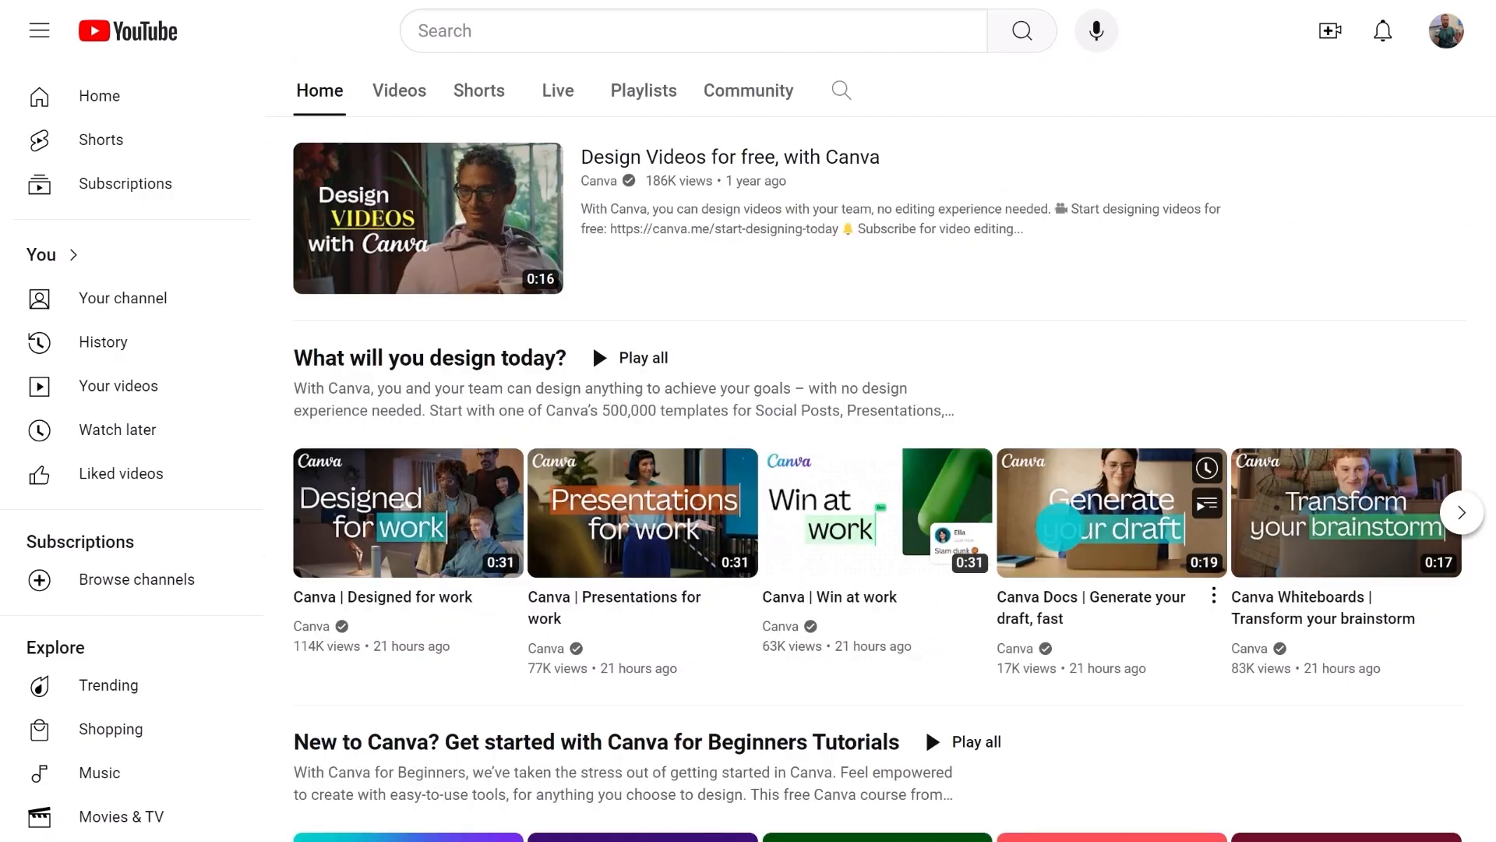
# On Canva's YouTube channel, open the "Tips from the team at Canva" playlist and skip ahead in "Build a Memorable Brand"
pyautogui.scroll(-12, 926, 727)
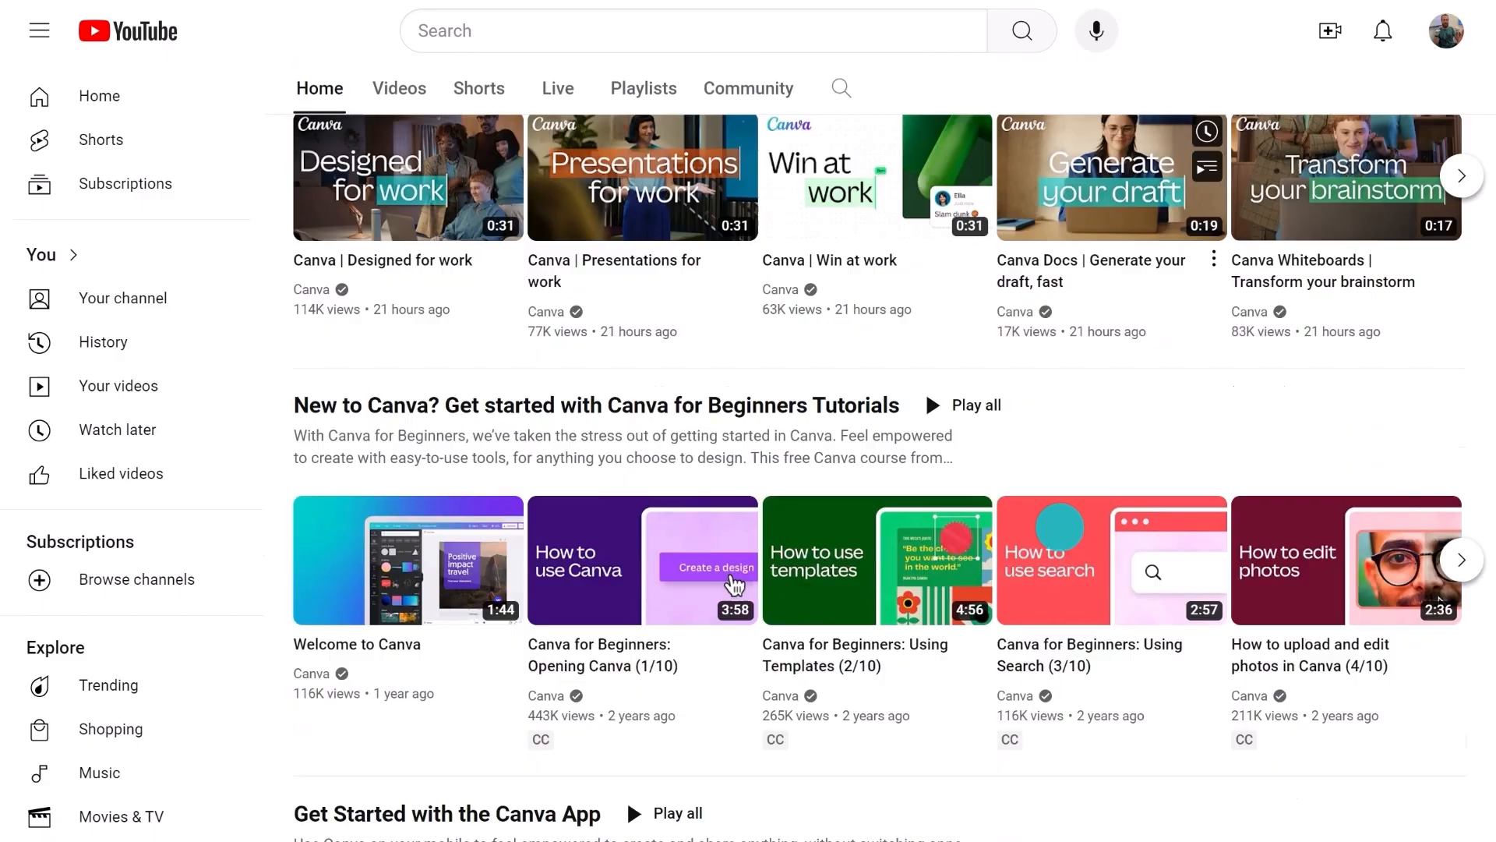
pyautogui.scroll(-4, 1044, 524)
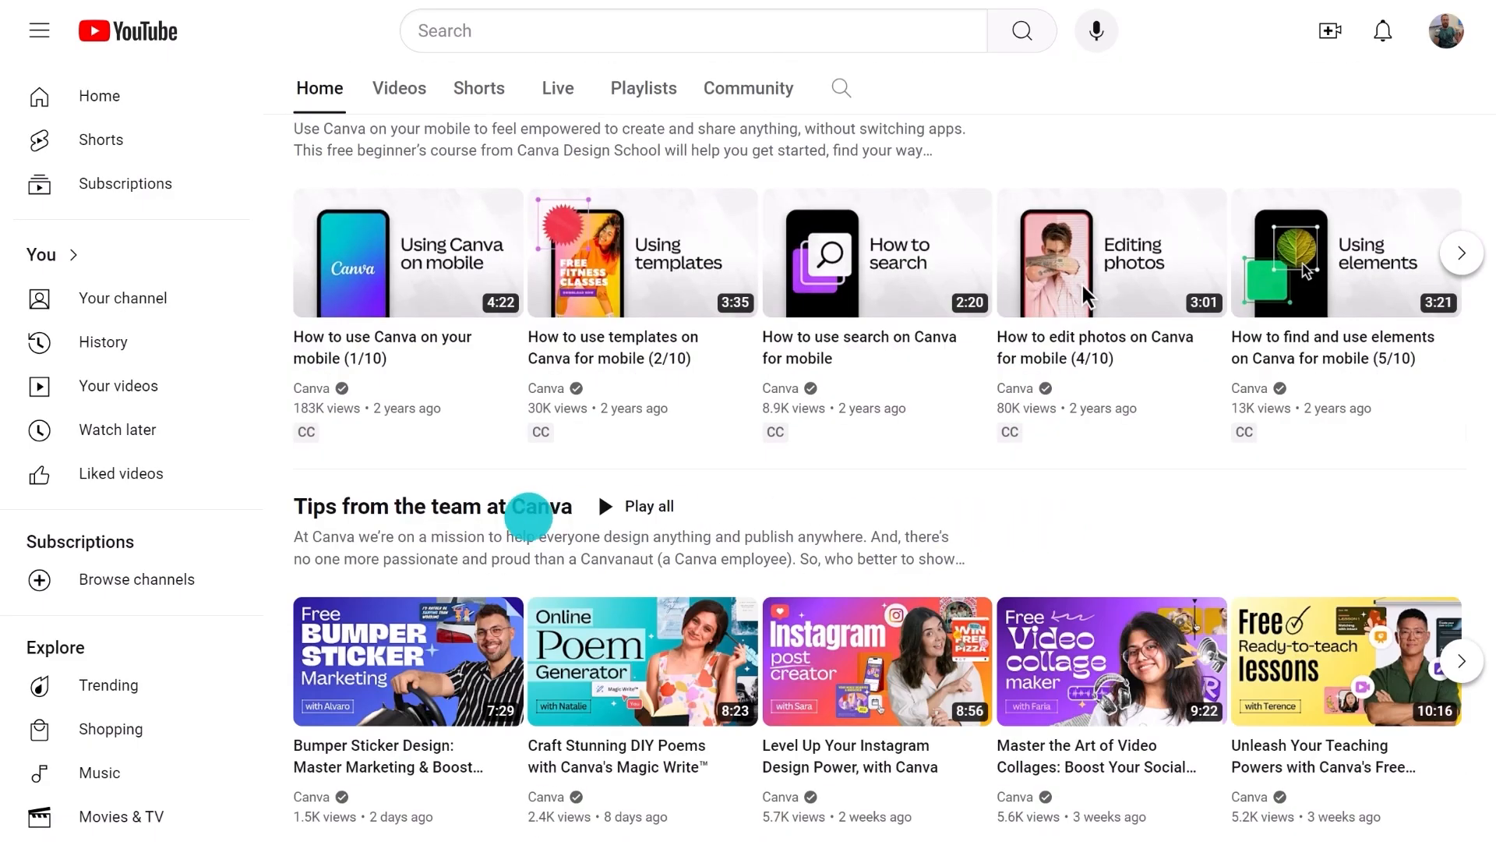
pyautogui.click(501, 507)
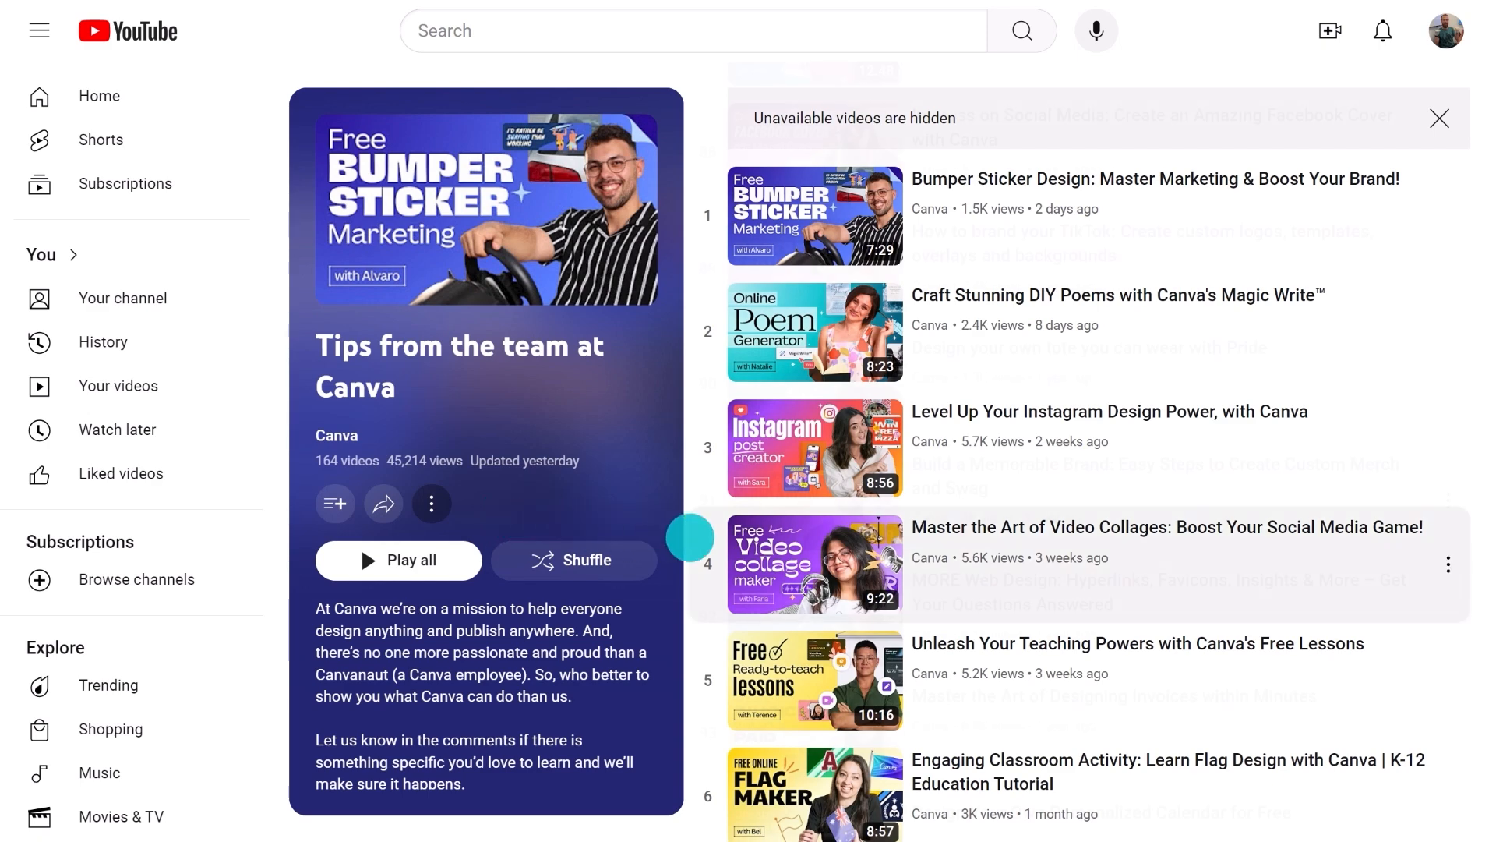
pyautogui.scroll(-20, 686, 536)
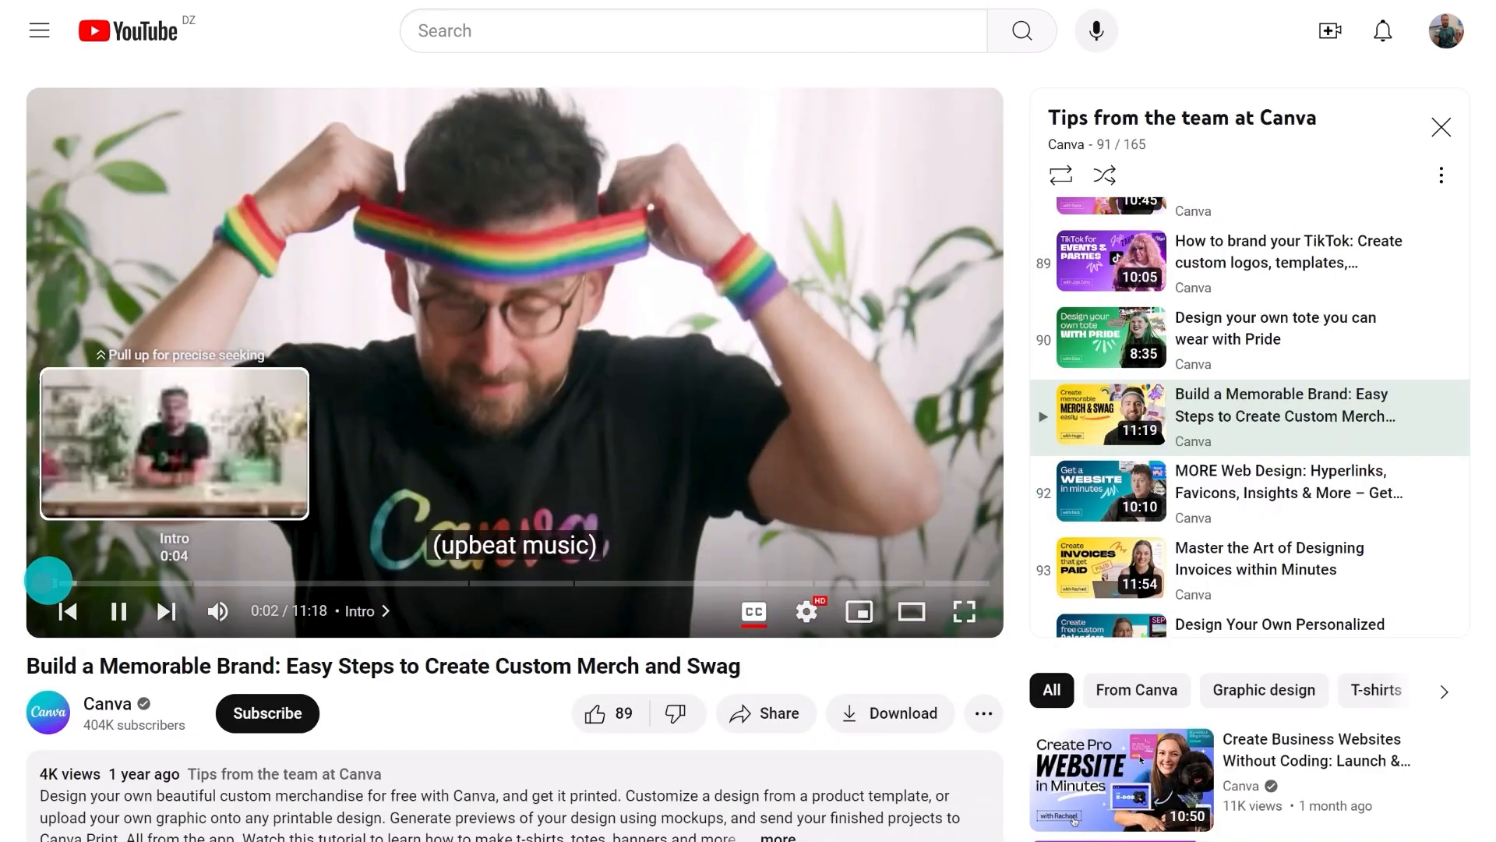
pyautogui.moveTo(47, 581); pyautogui.dragTo(668, 578)
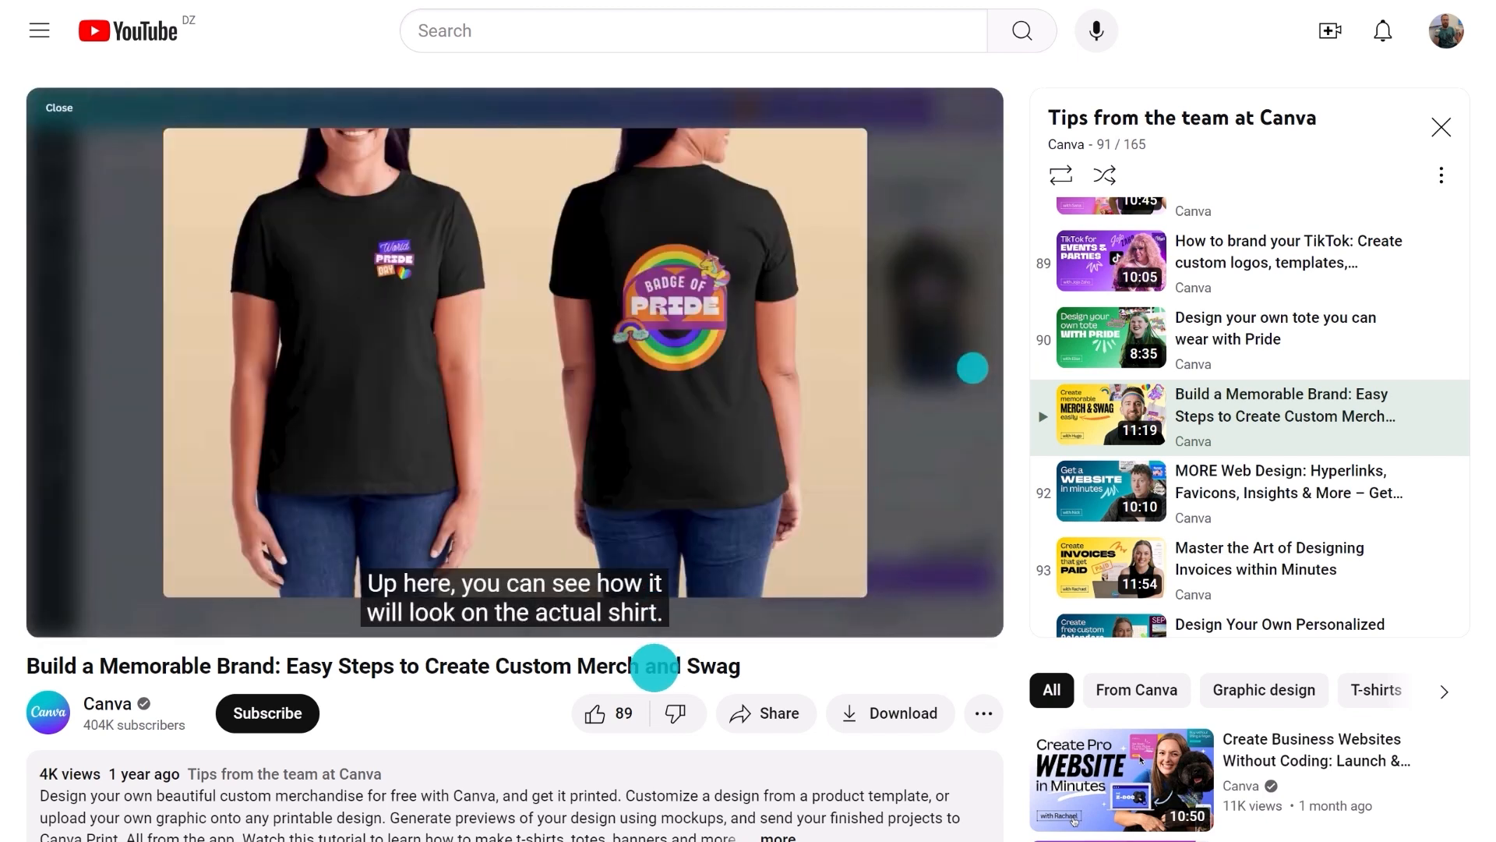
# Subscribe to the Canva channel with notifications set to All
pyautogui.click(287, 698)
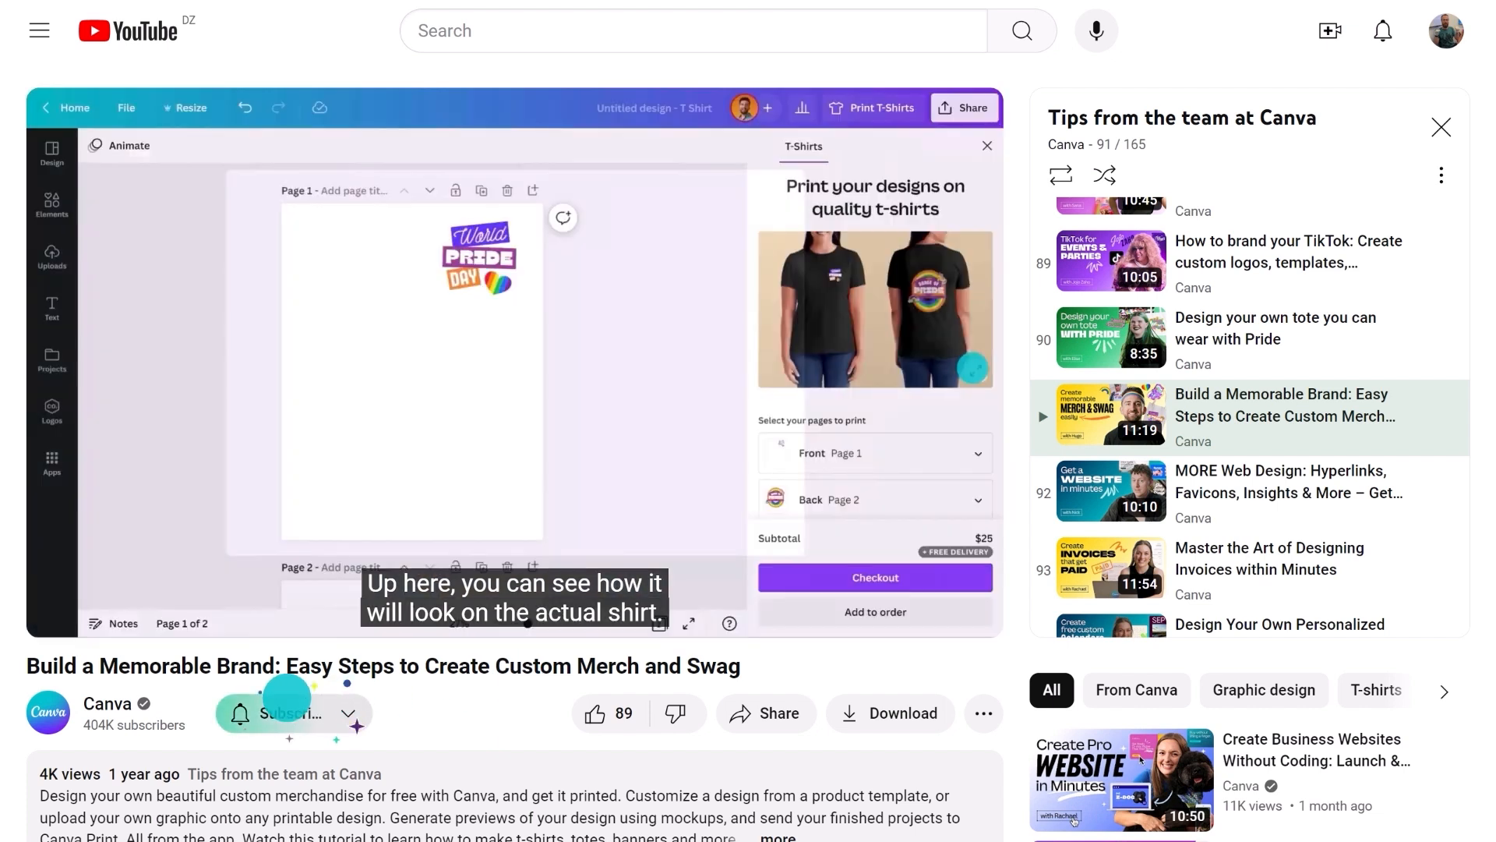
pyautogui.click(287, 697)
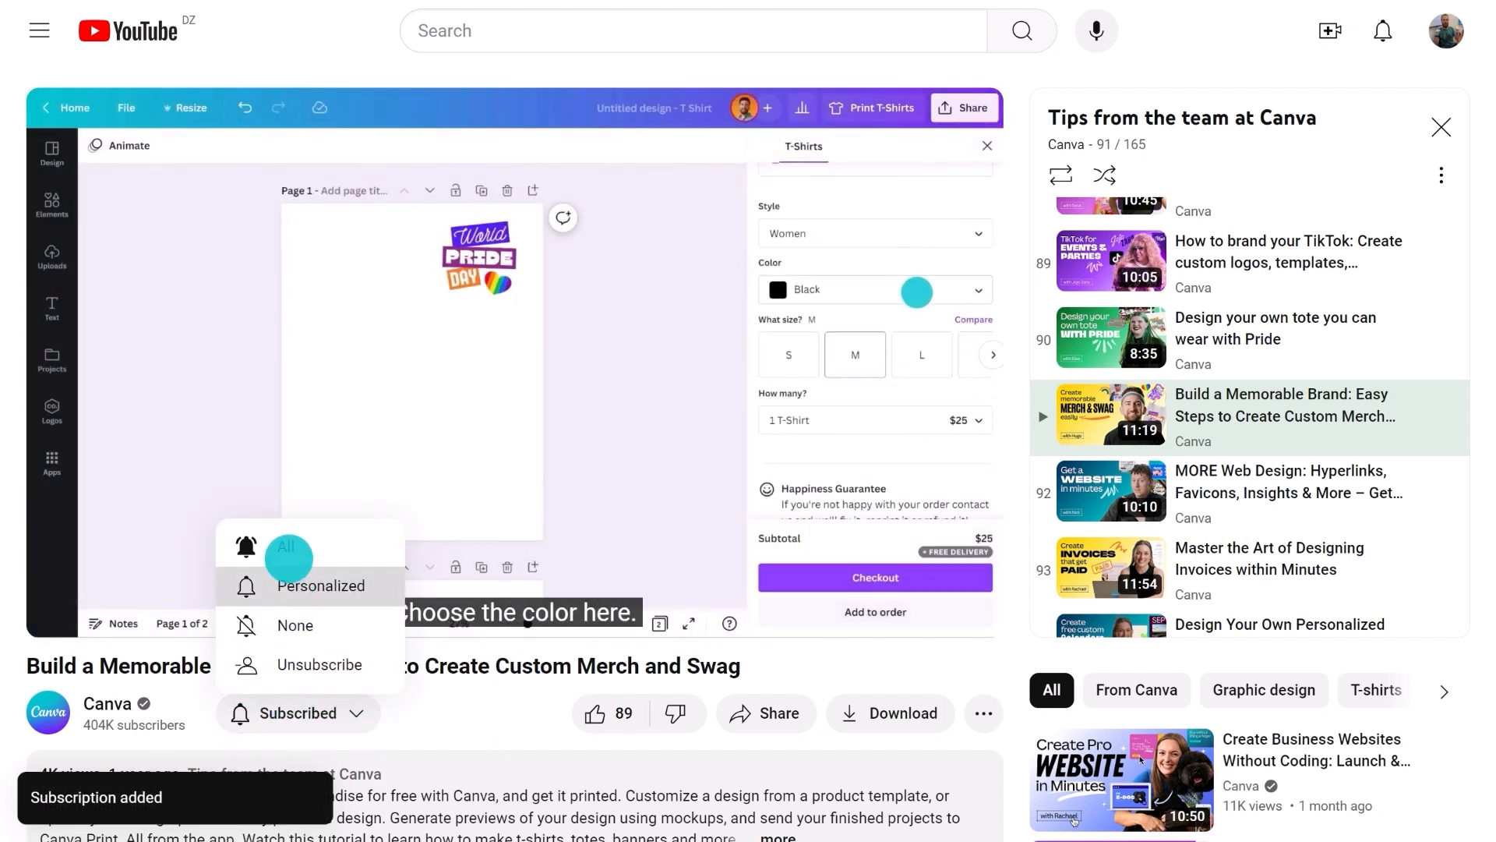
pyautogui.click(289, 559)
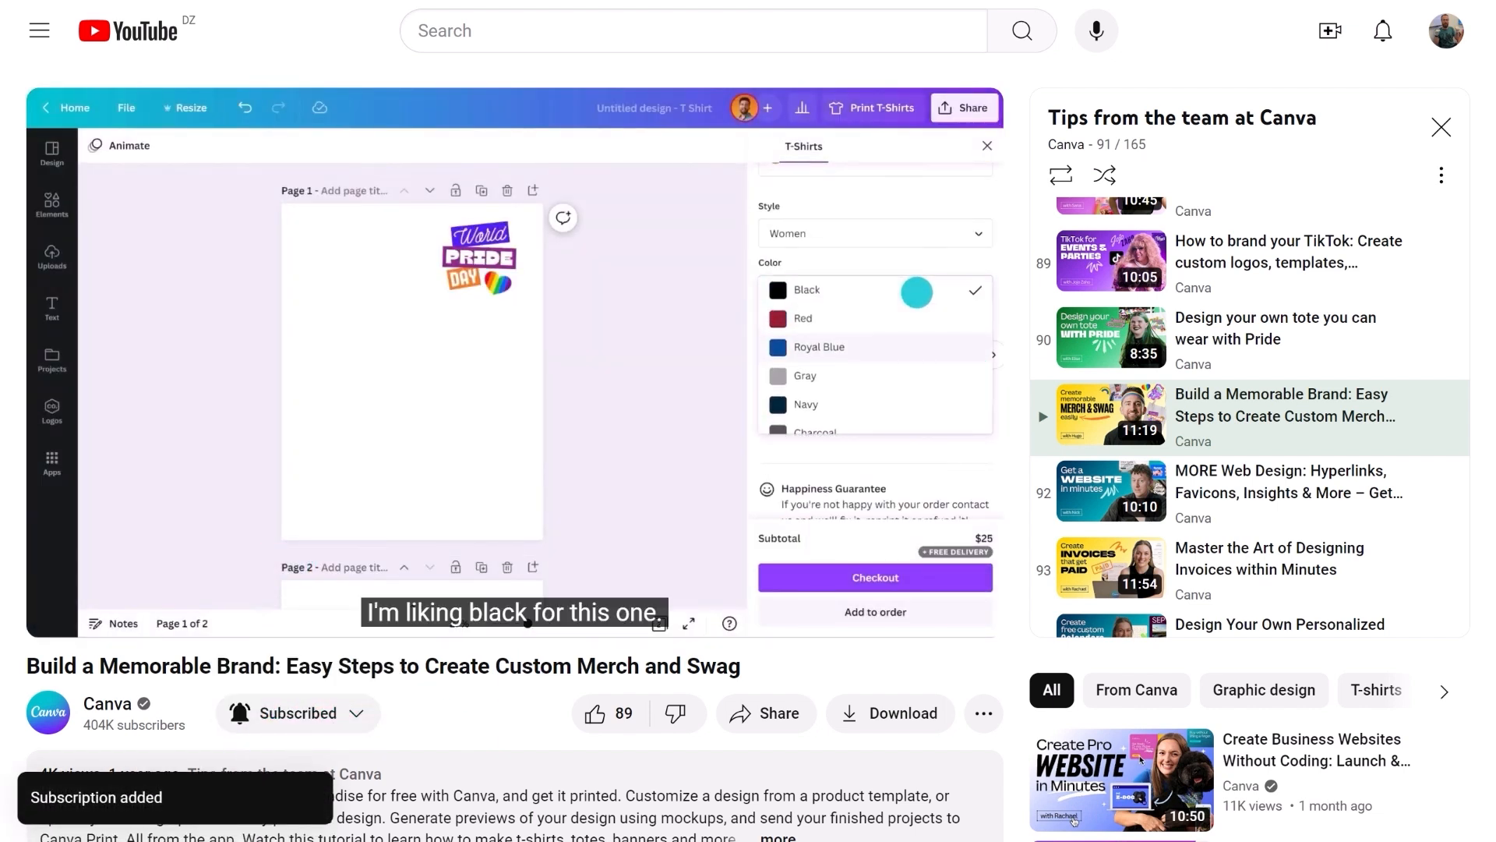